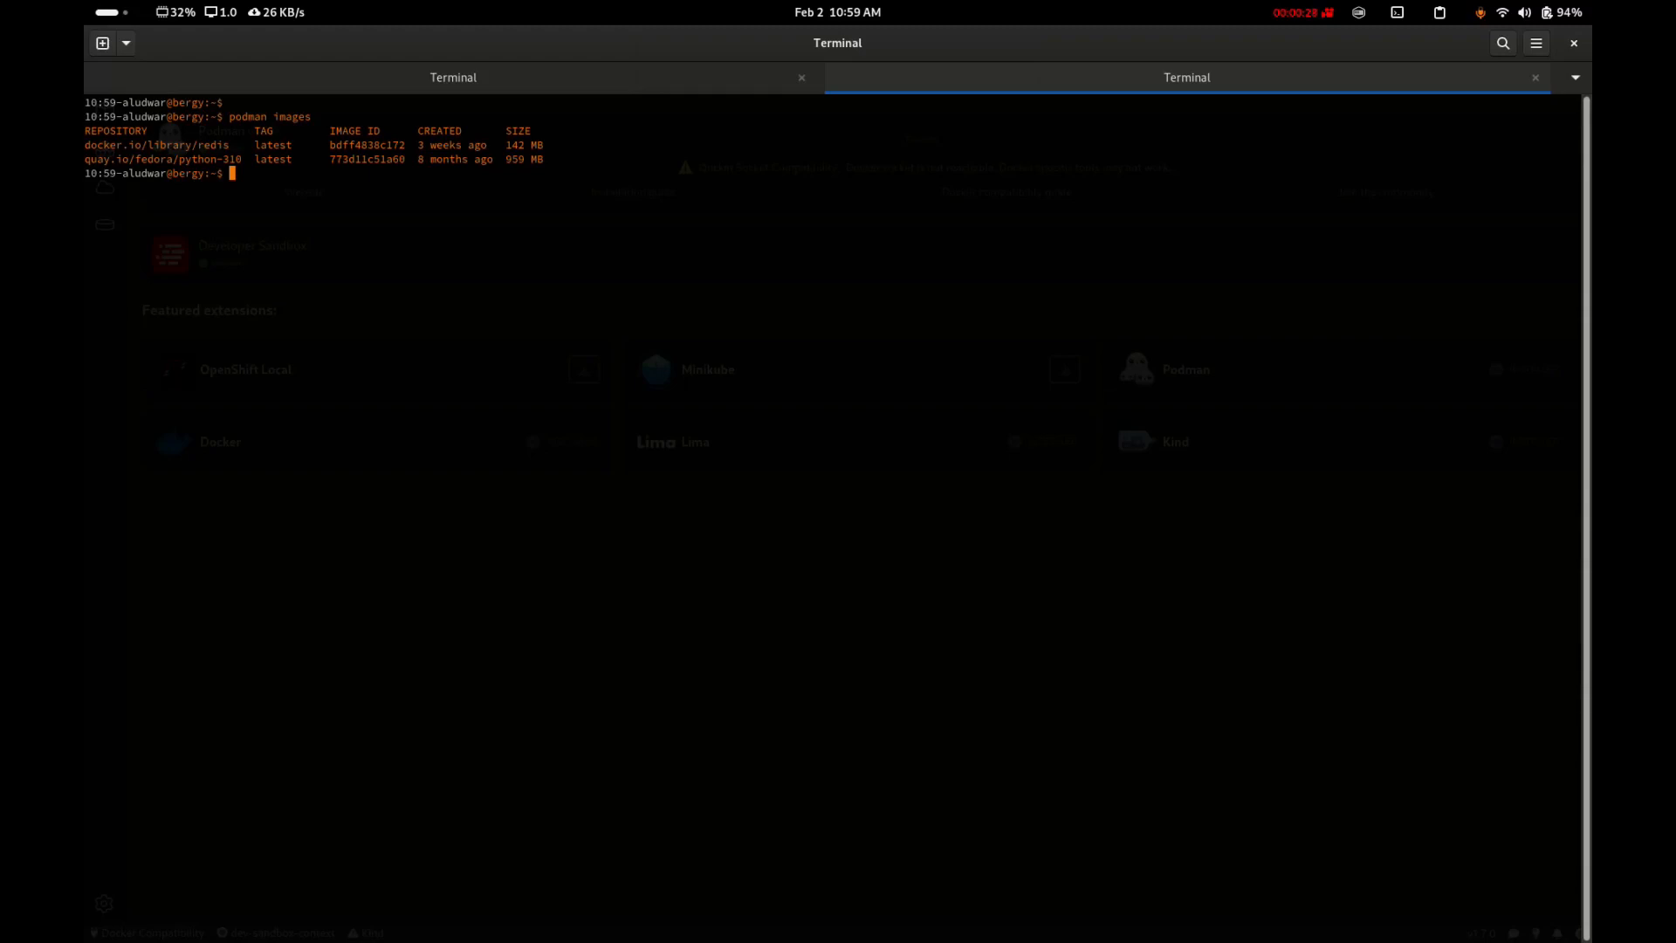
# Step: Compare the image list in the terminal with the Images list in Podman Desktop, ending in Podman Desktop
pyautogui.press('super')
pyautogui.press('Tab')
pyautogui.press('Return')
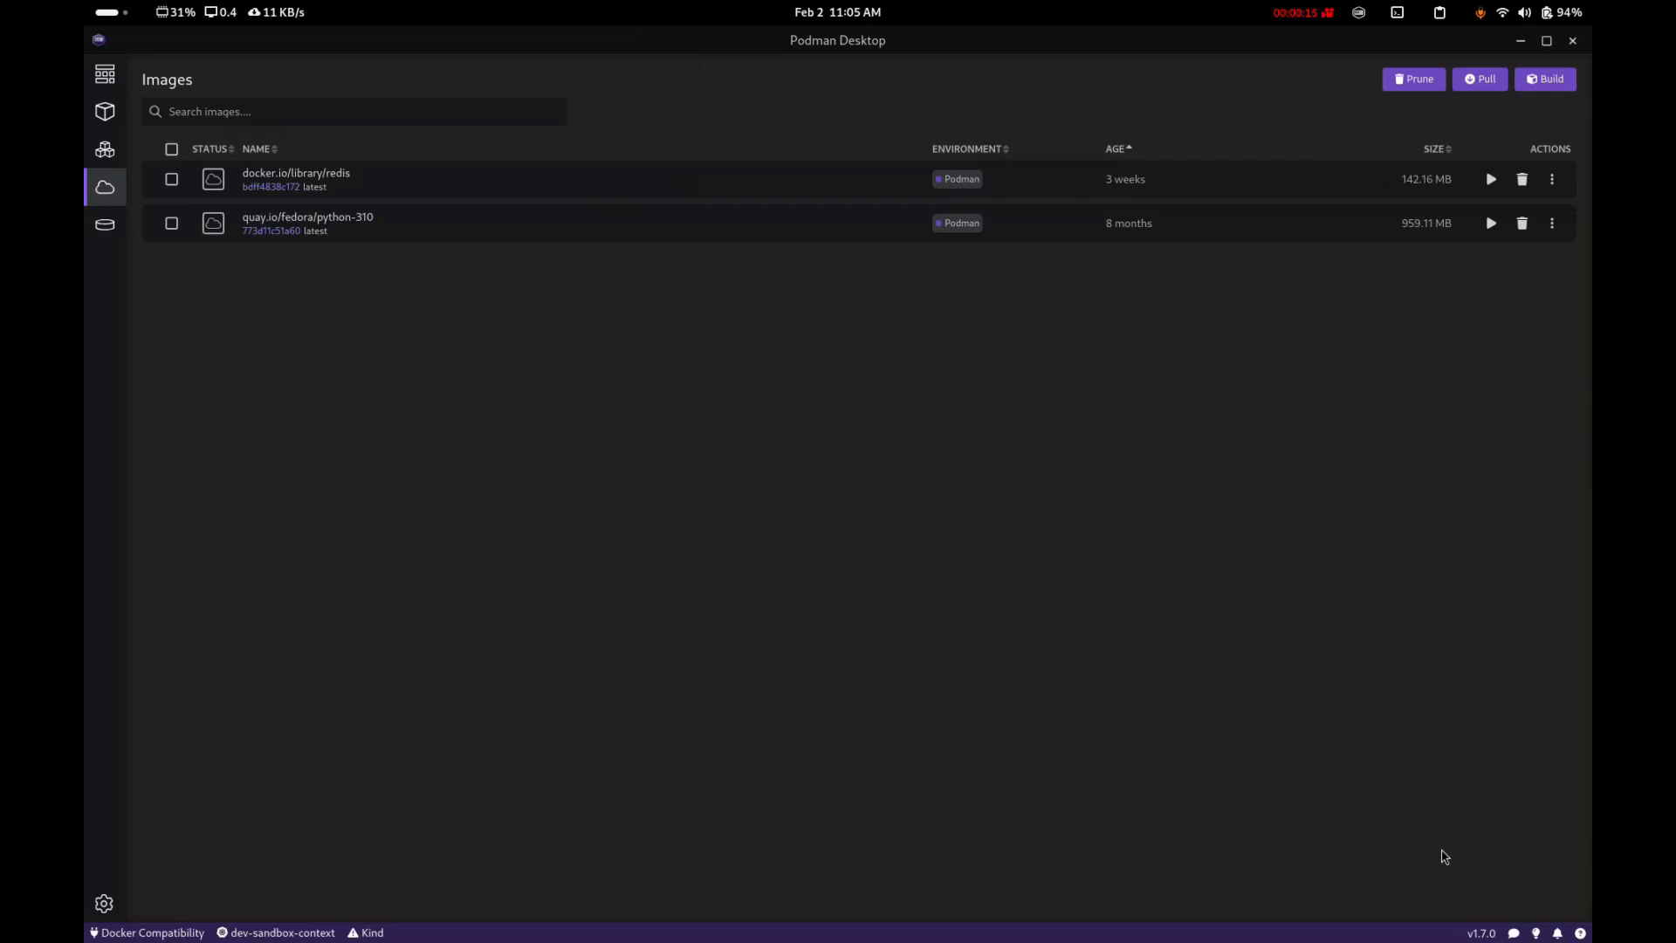
pyautogui.press('super')
pyautogui.press('Up')
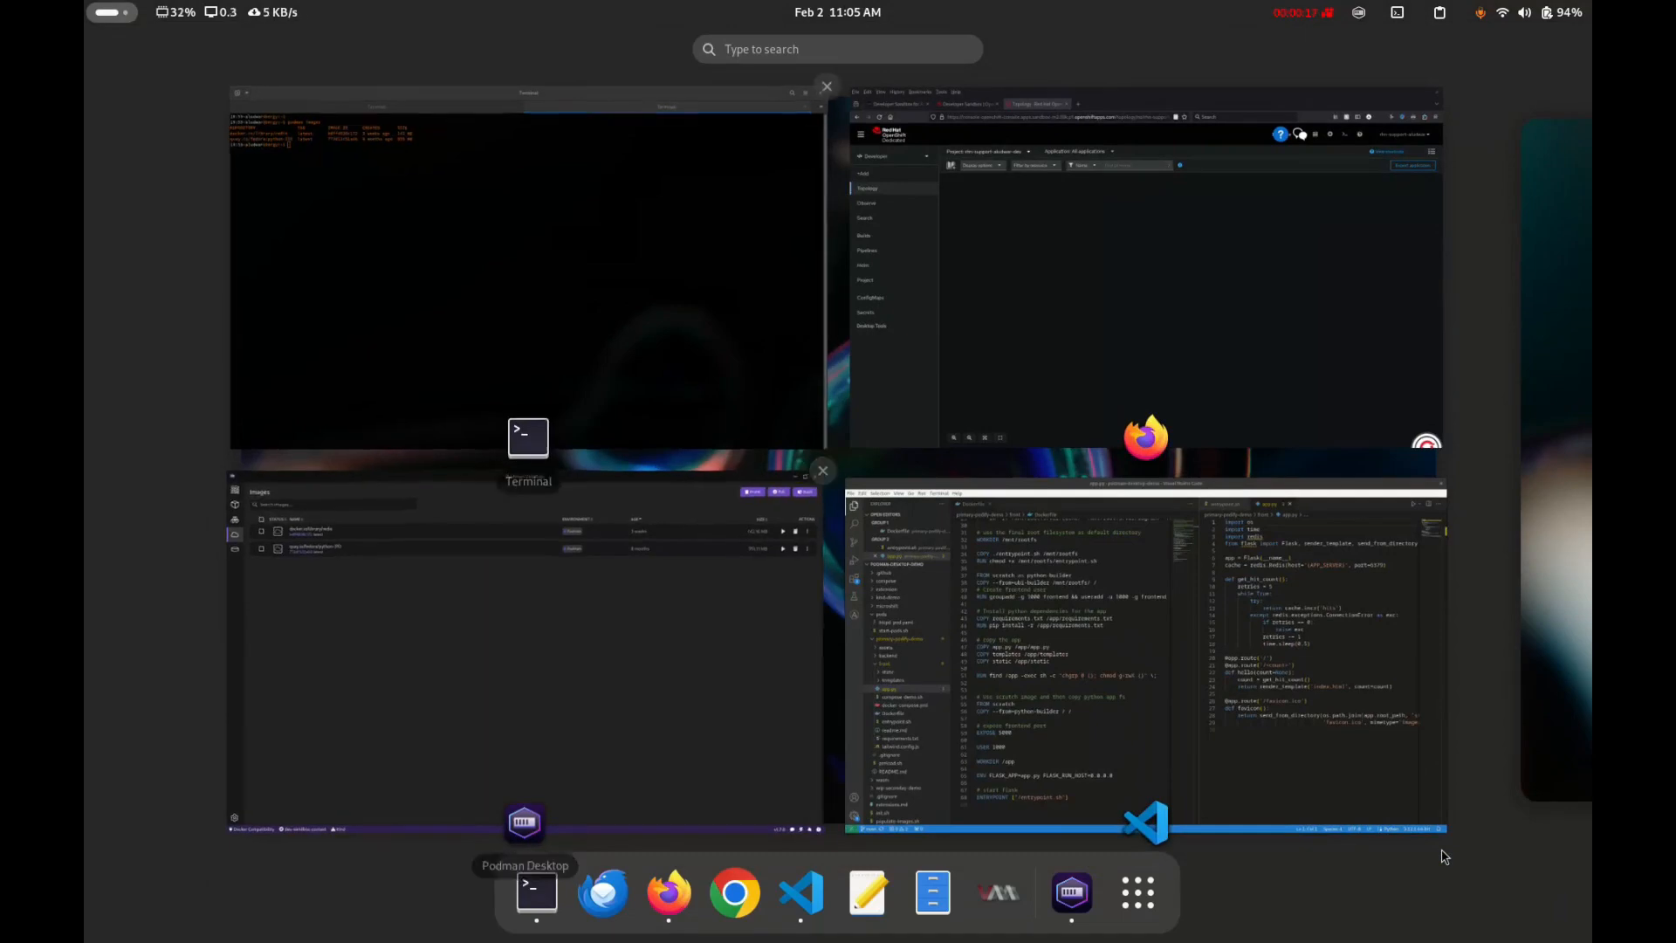
pyautogui.press('Return')
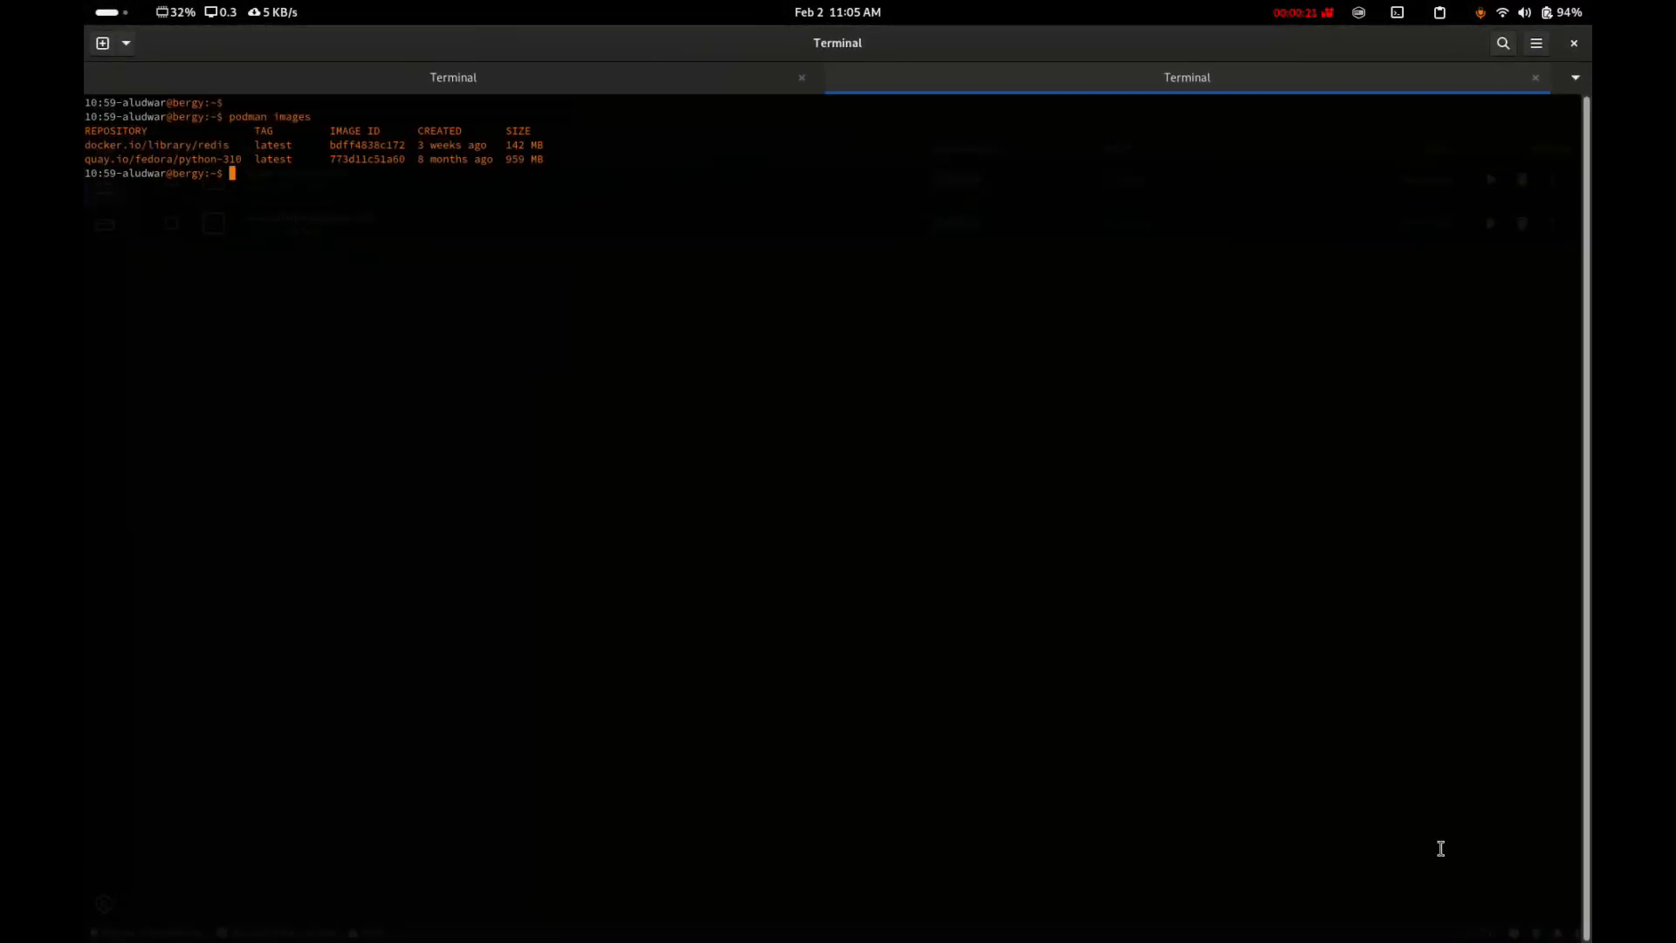
pyautogui.press('super')
pyautogui.press('Down')
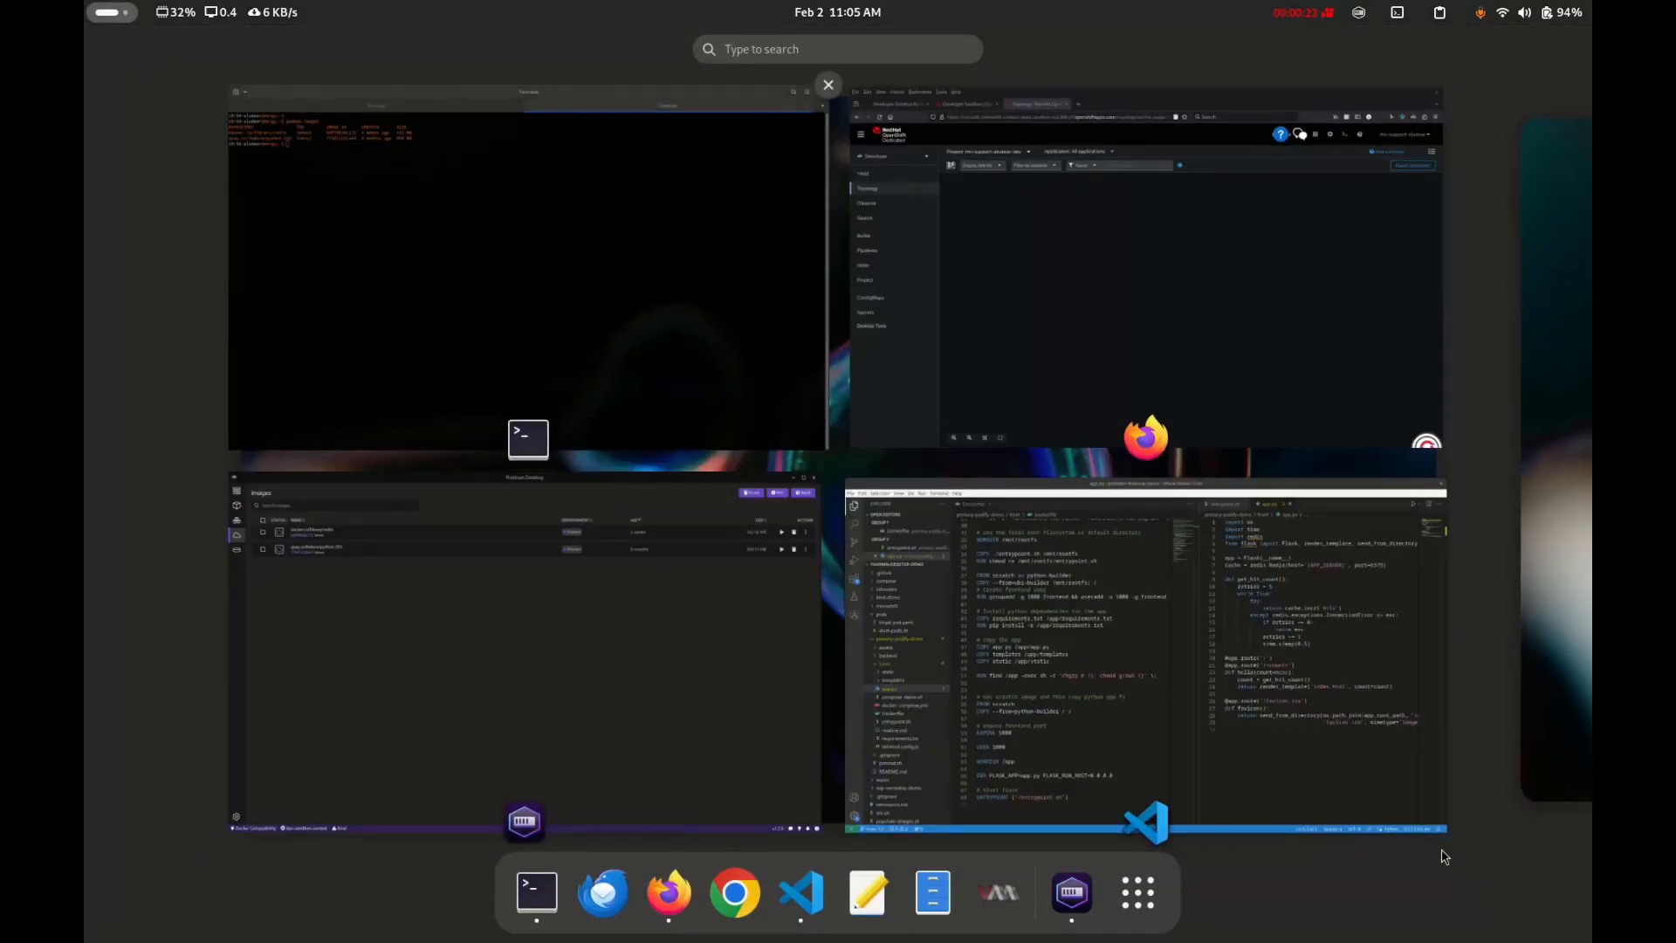
pyautogui.press('Return')
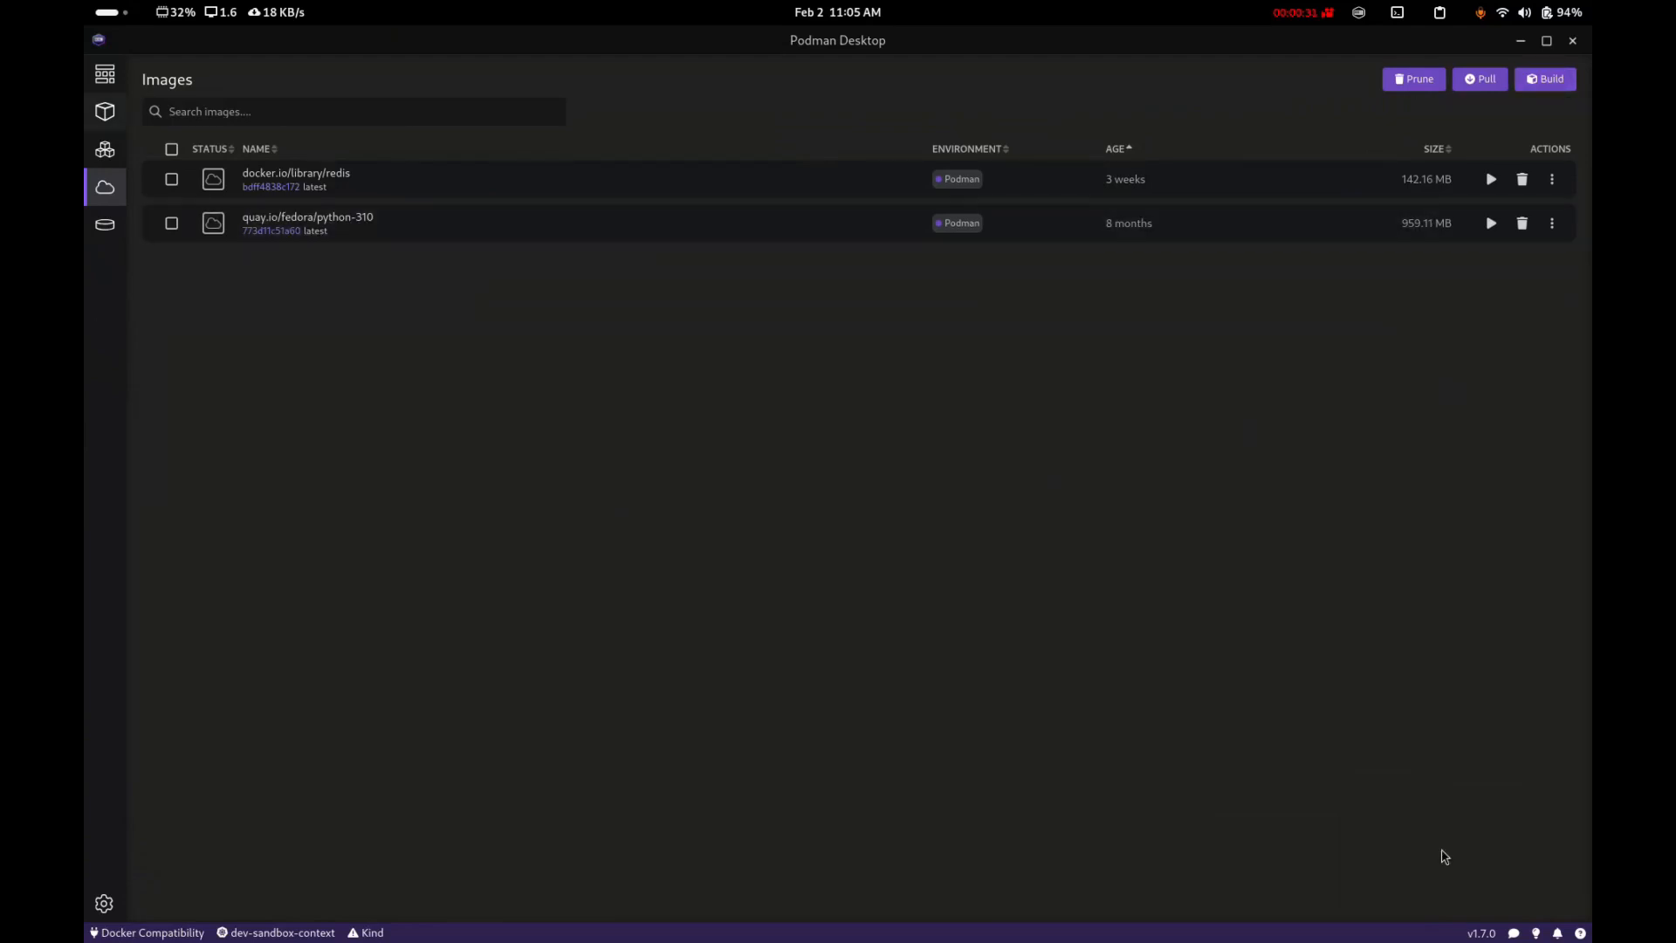
# Step: Review the Containers, Pods and Volumes lists in turn
pyautogui.click(104, 111)
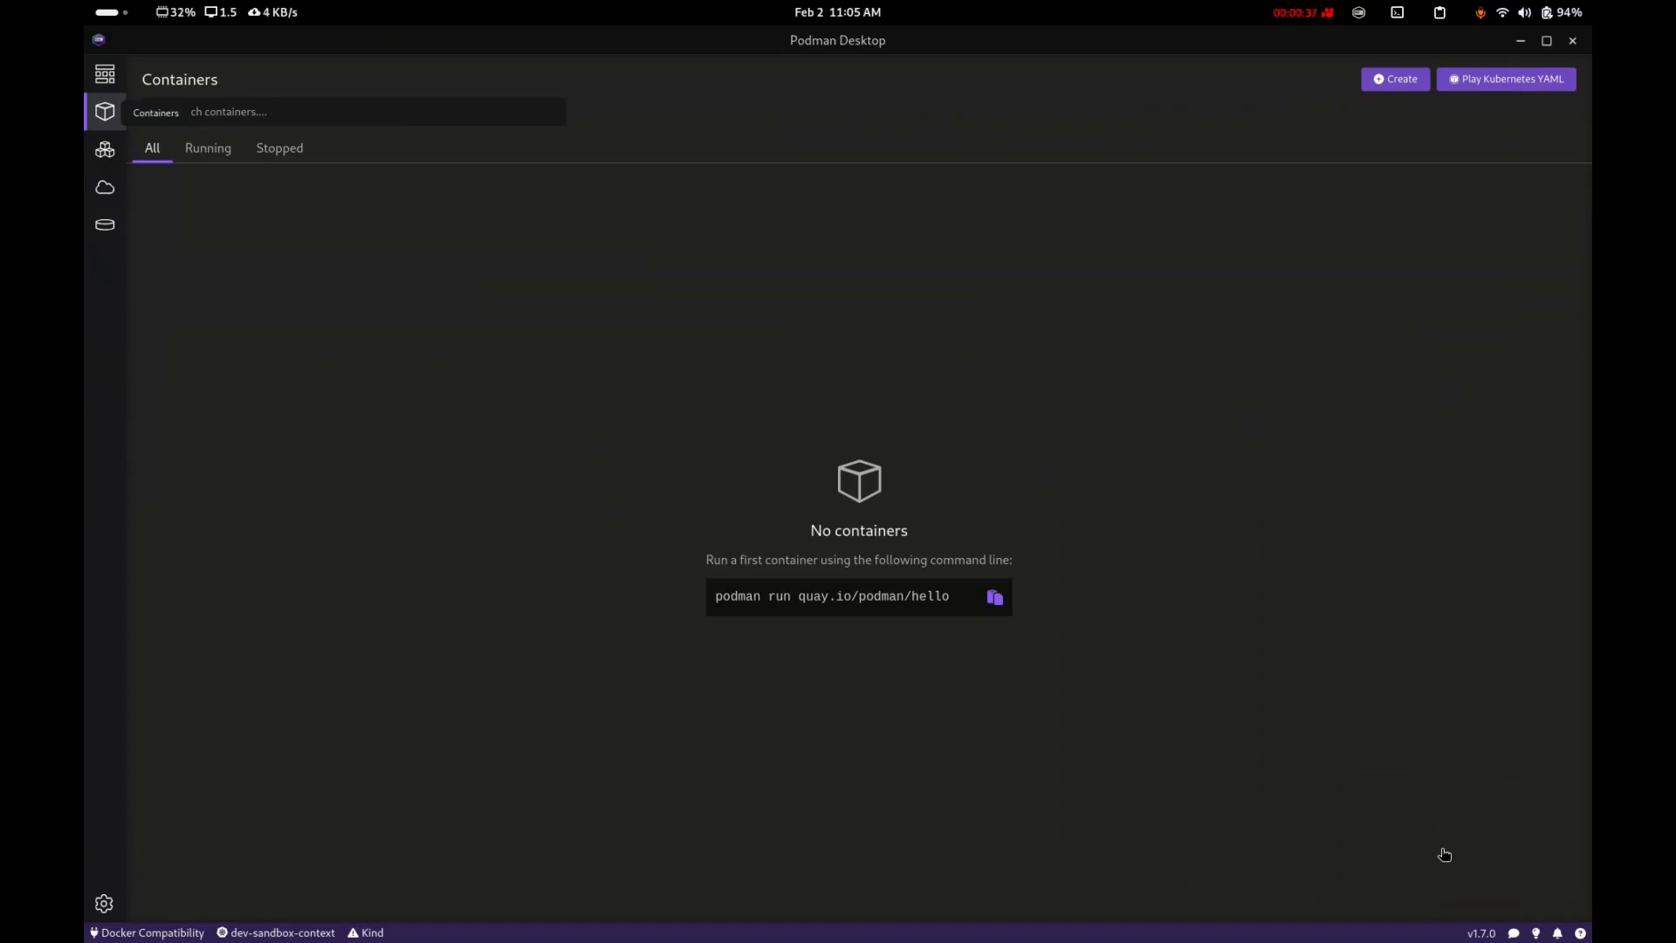
pyautogui.click(105, 149)
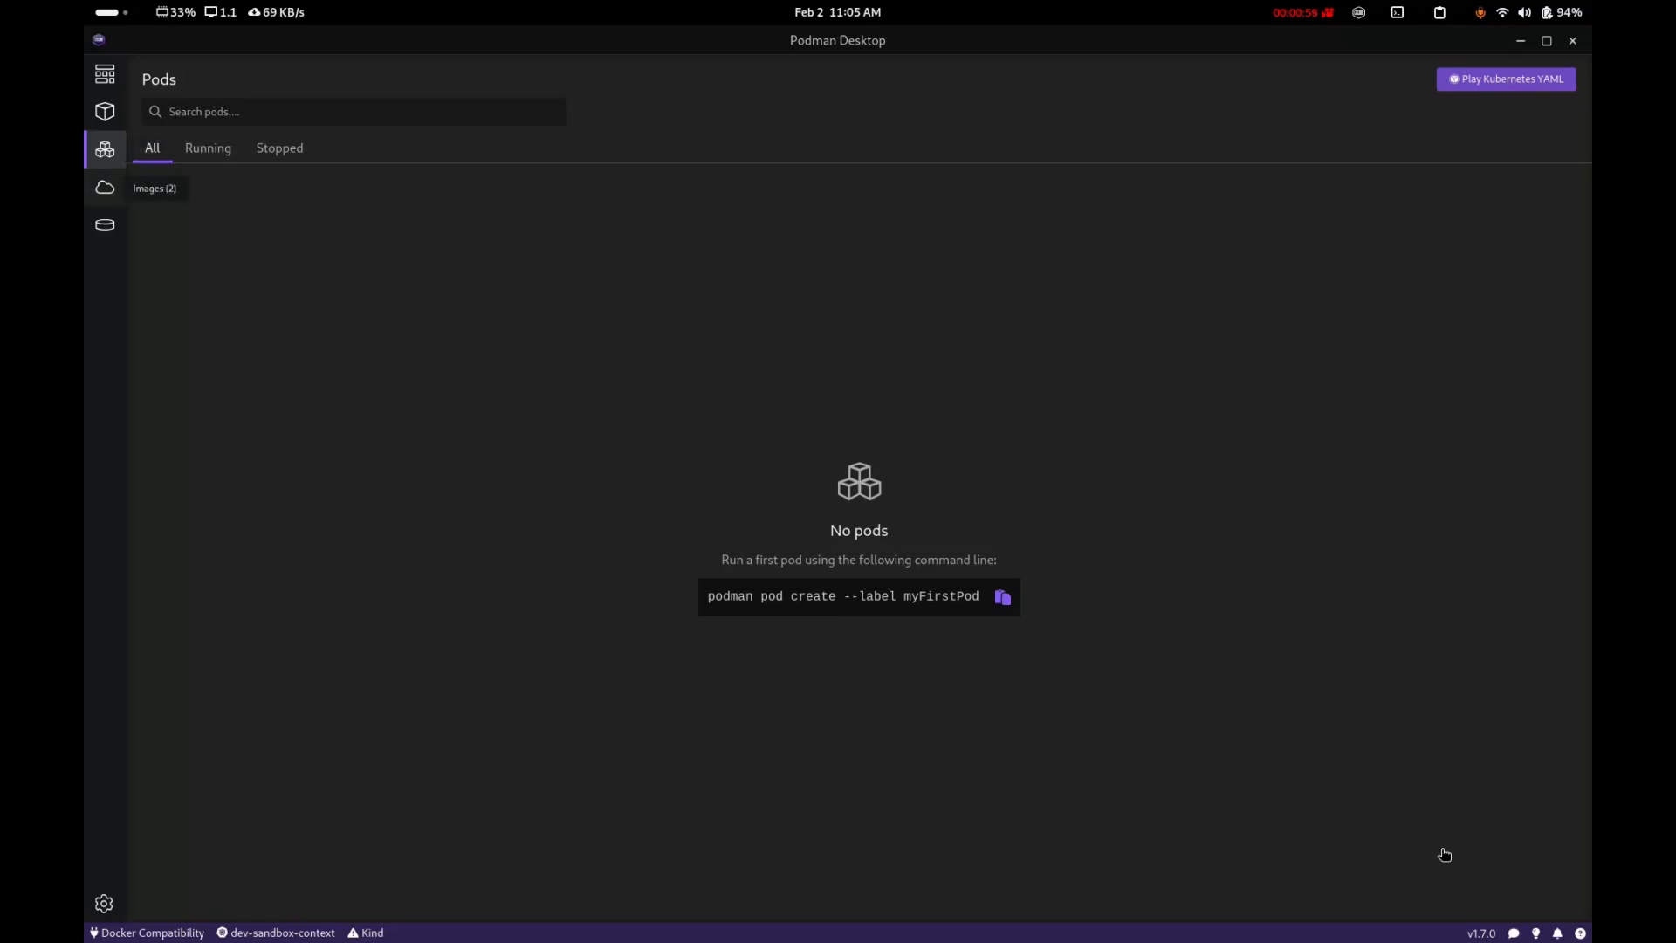
pyautogui.click(104, 225)
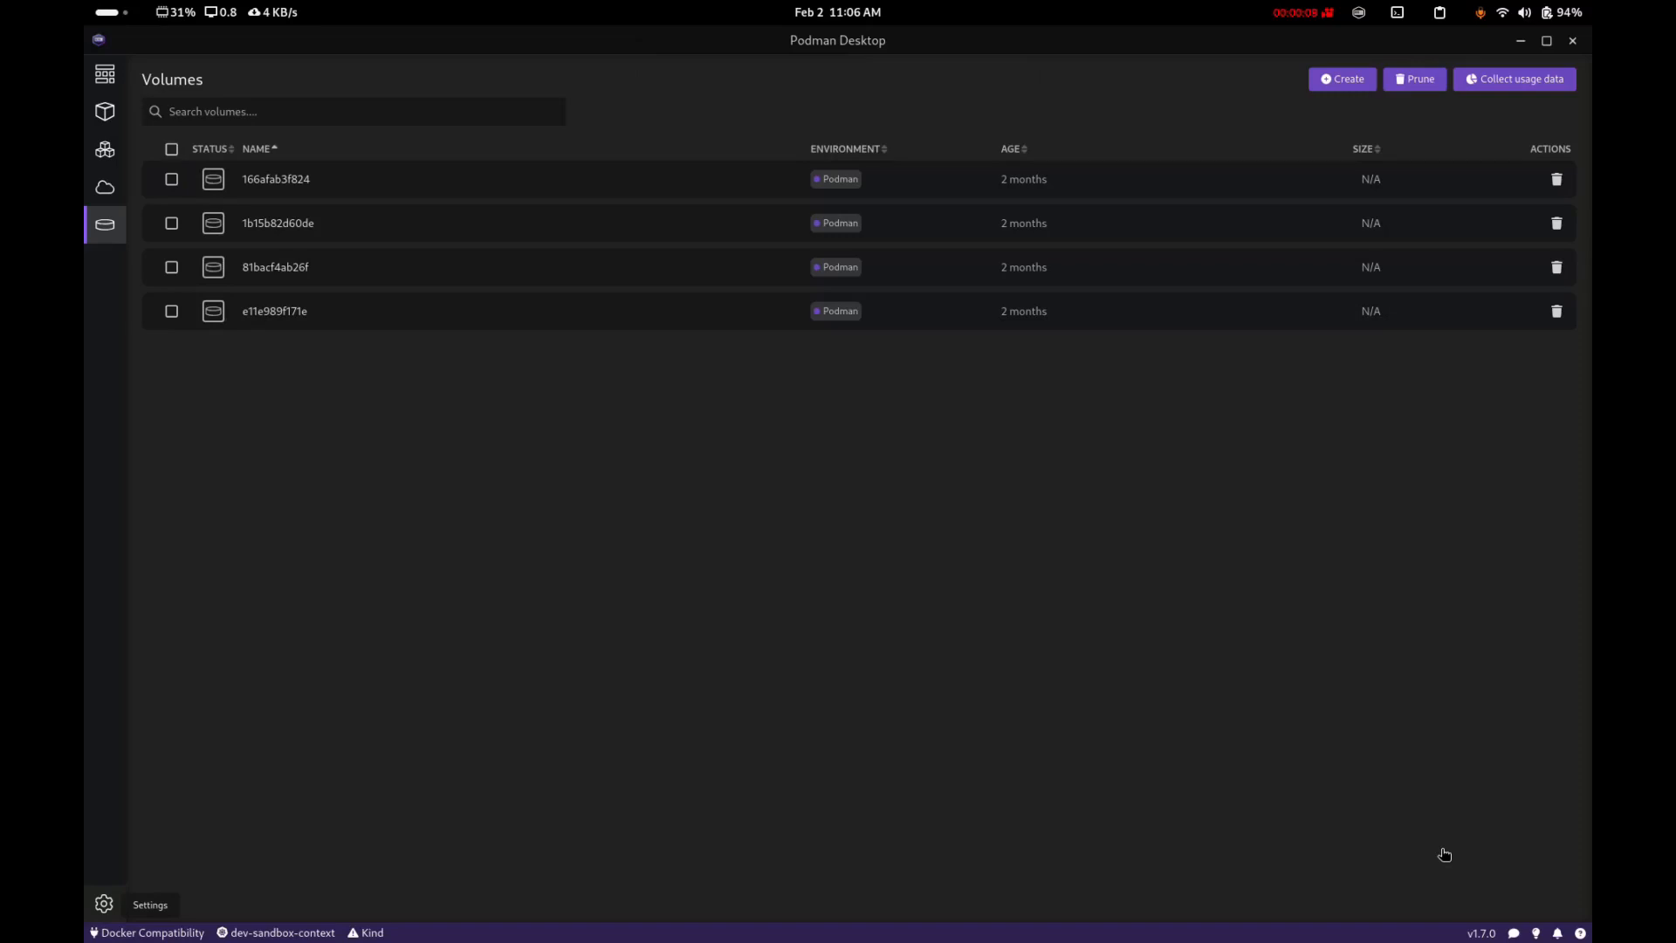
# Step: Open the settings and review the Proxy, Authentication and Kubernetes pages
pyautogui.click(104, 904)
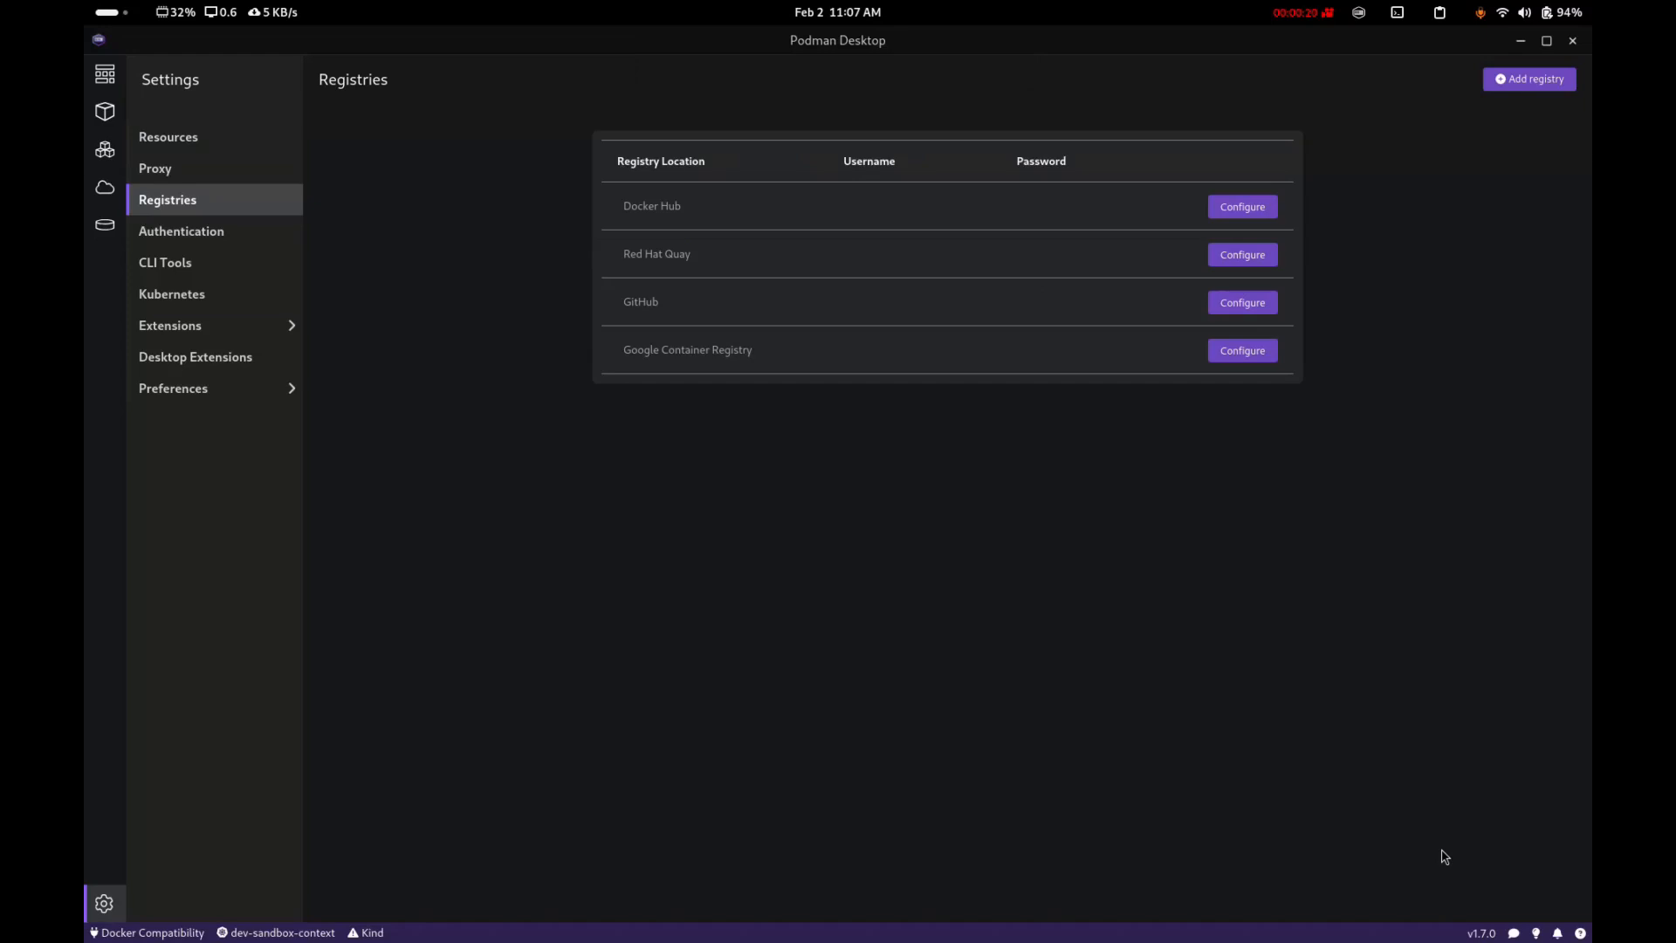
pyautogui.click(155, 168)
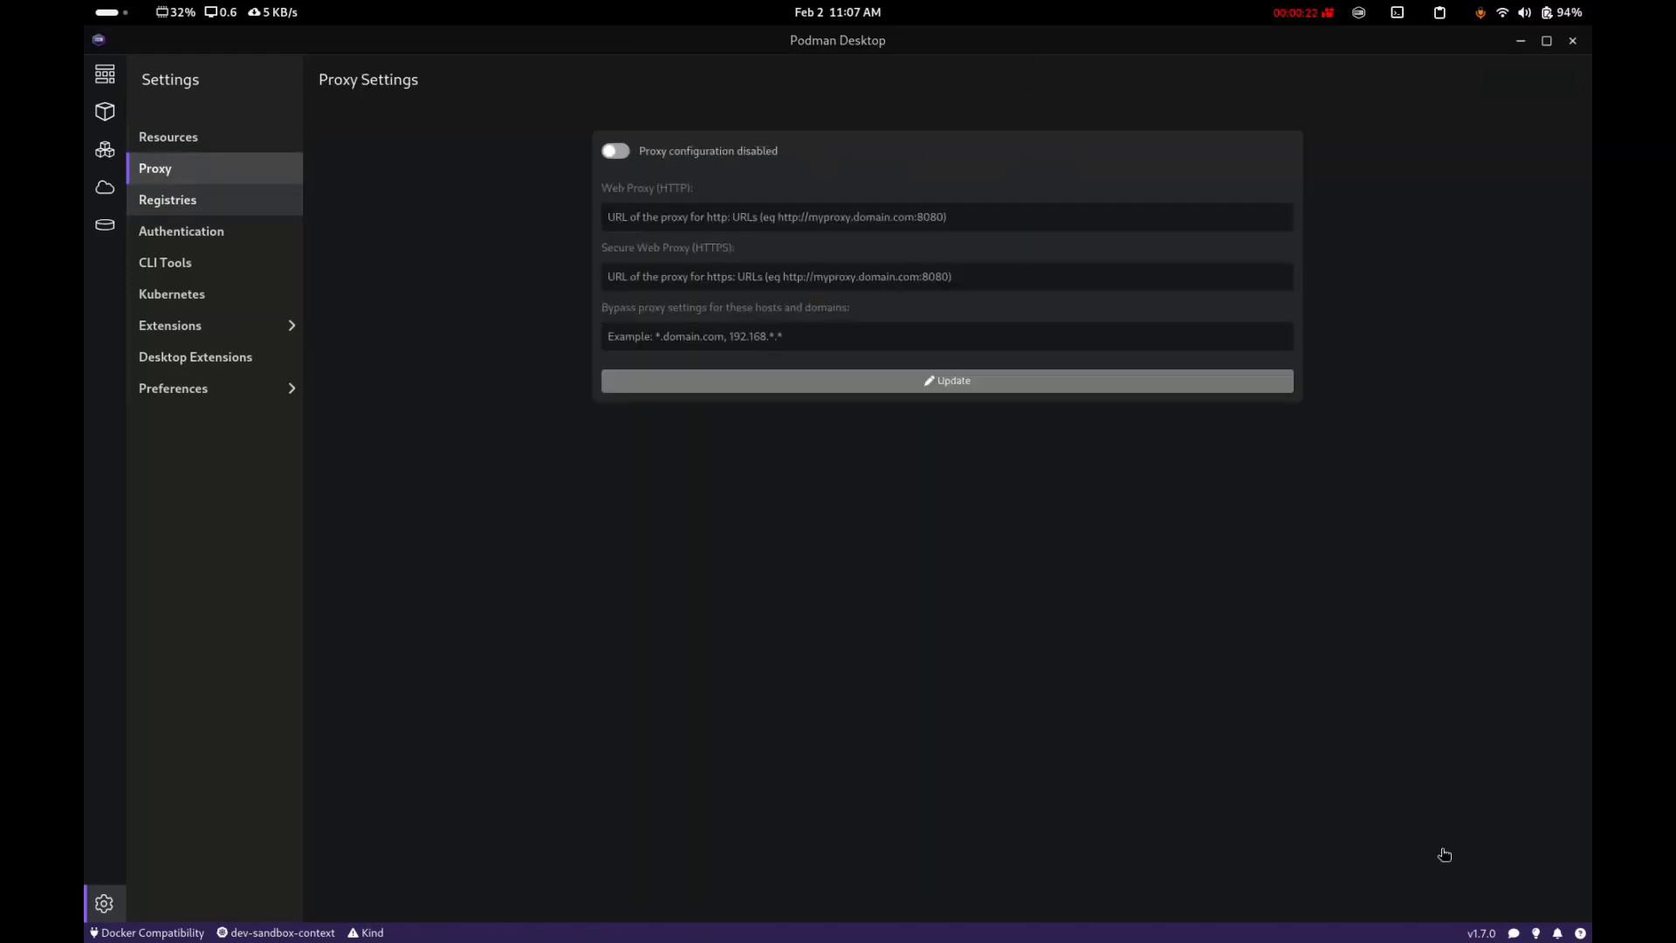
pyautogui.click(181, 230)
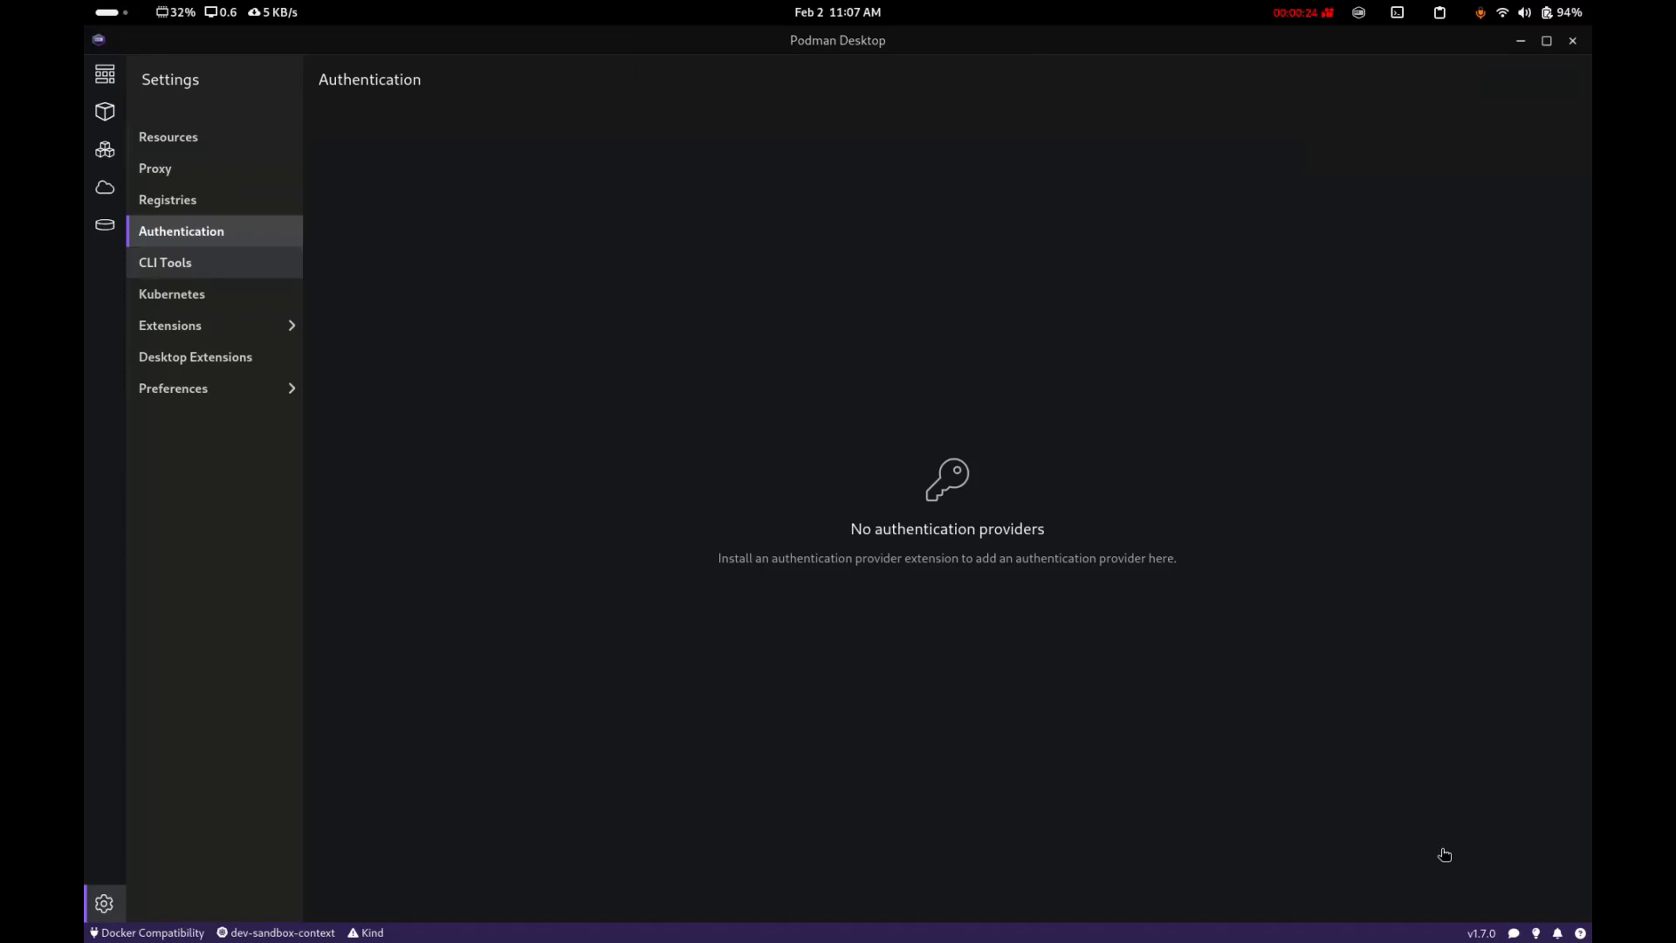
pyautogui.click(171, 293)
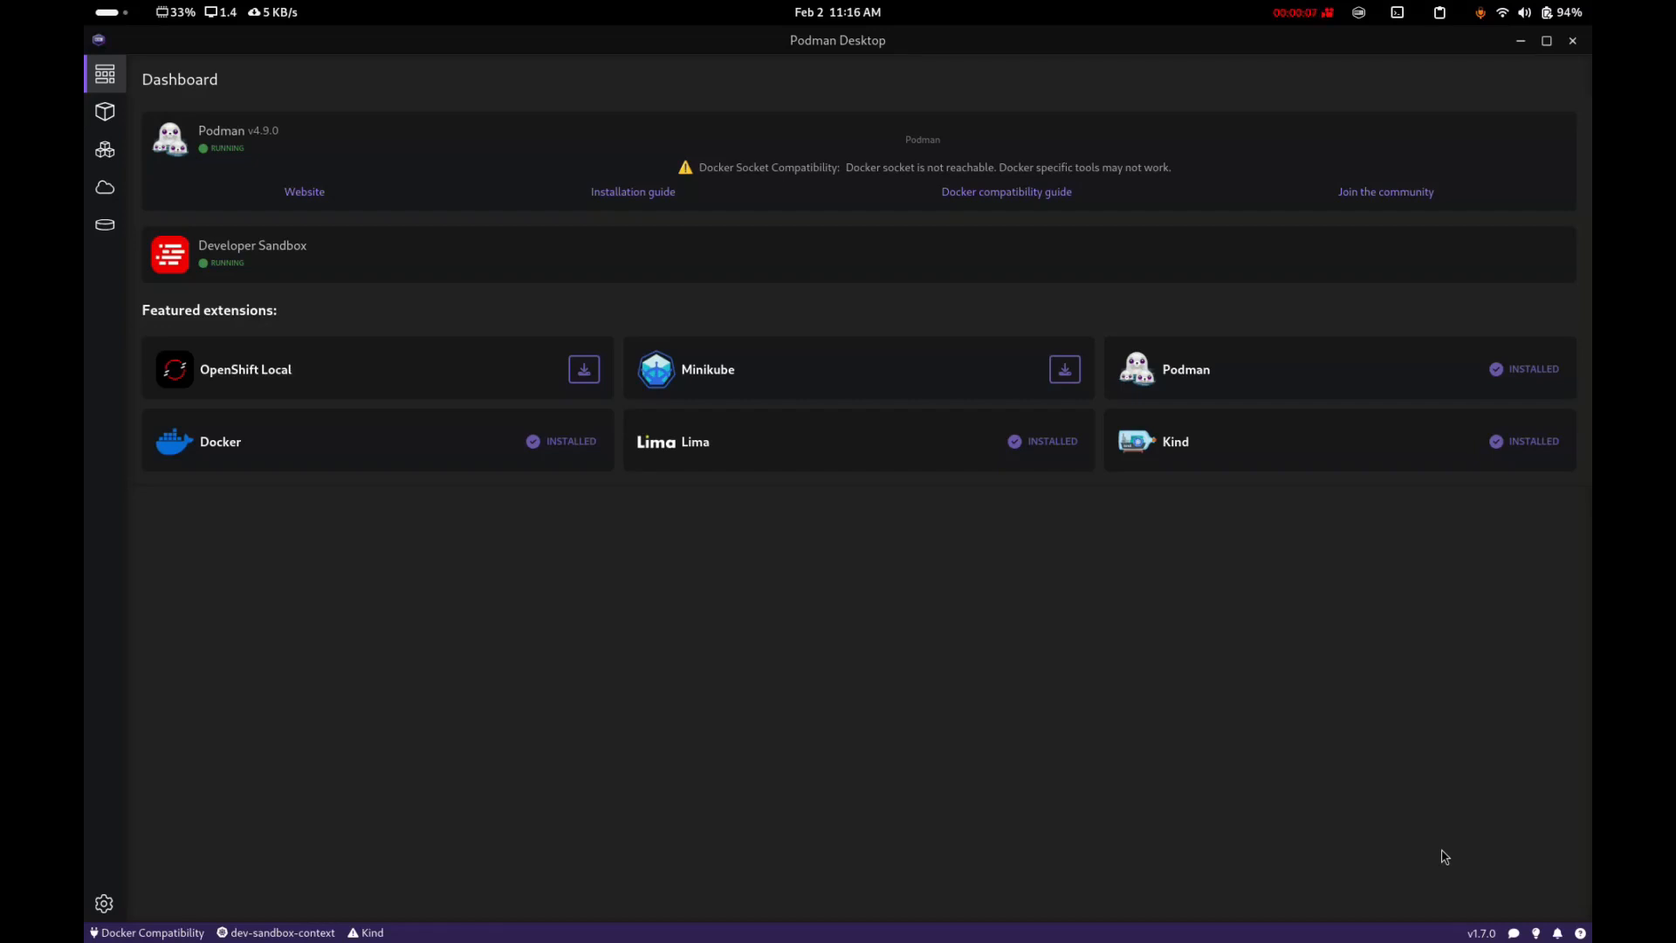
# Step: Switch to Visual Studio Code and examine the front app's Dockerfile and entrypoint.sh side by side
pyautogui.press('super')
pyautogui.click(1444, 857)
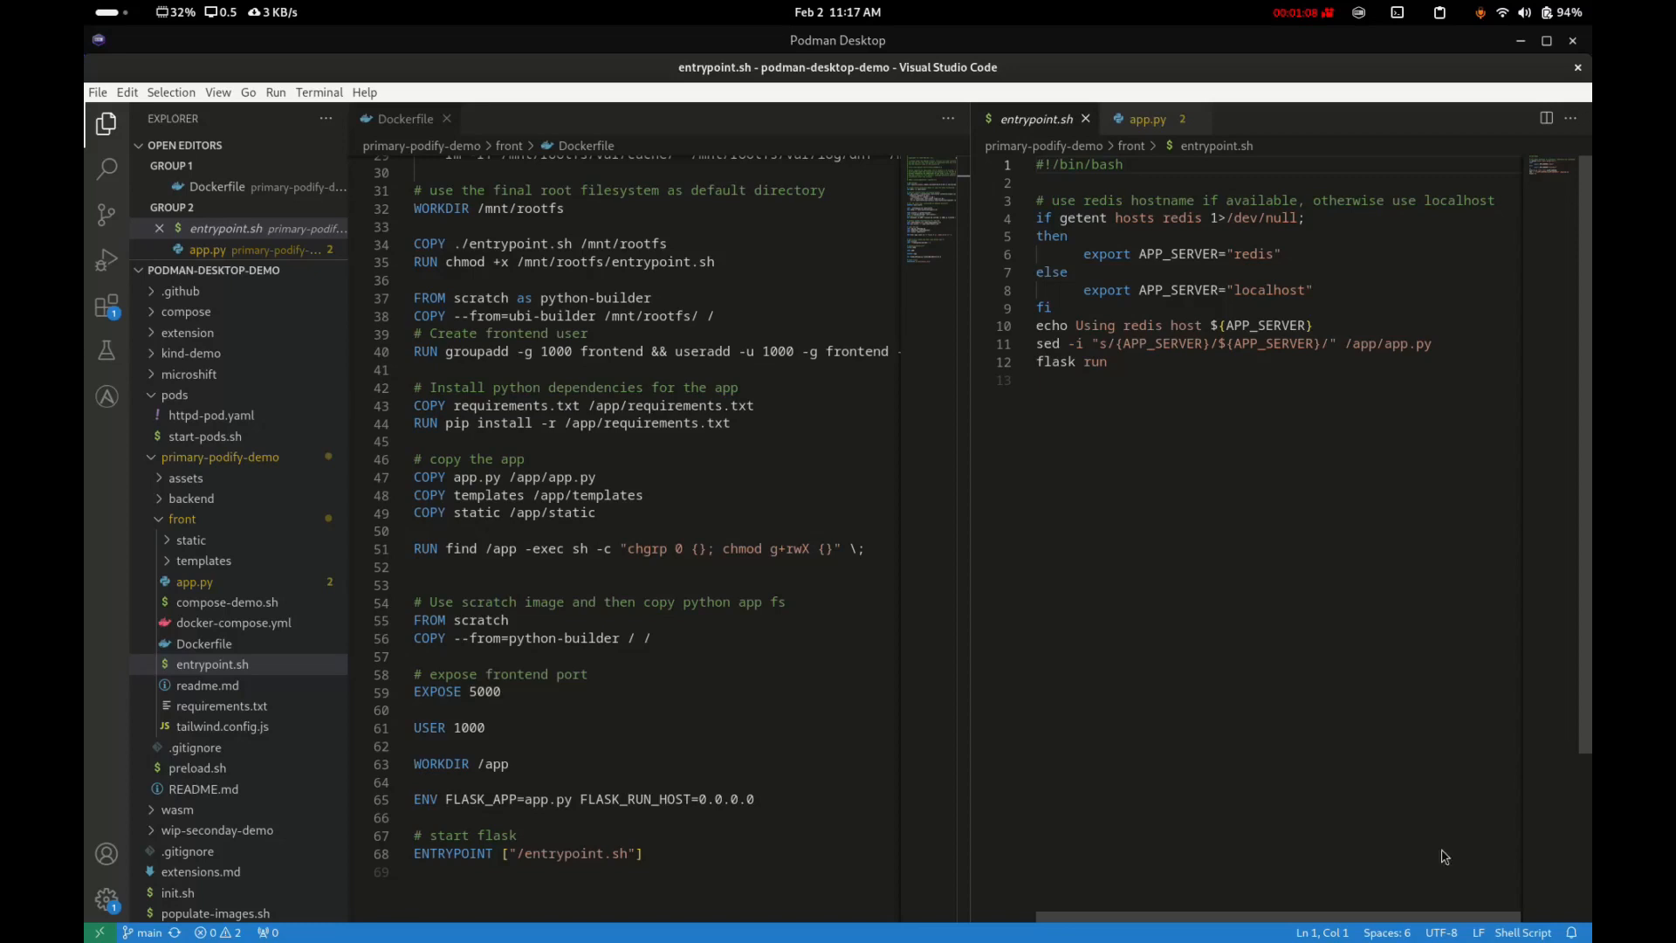
pyautogui.hotkey('ctrl', '1')
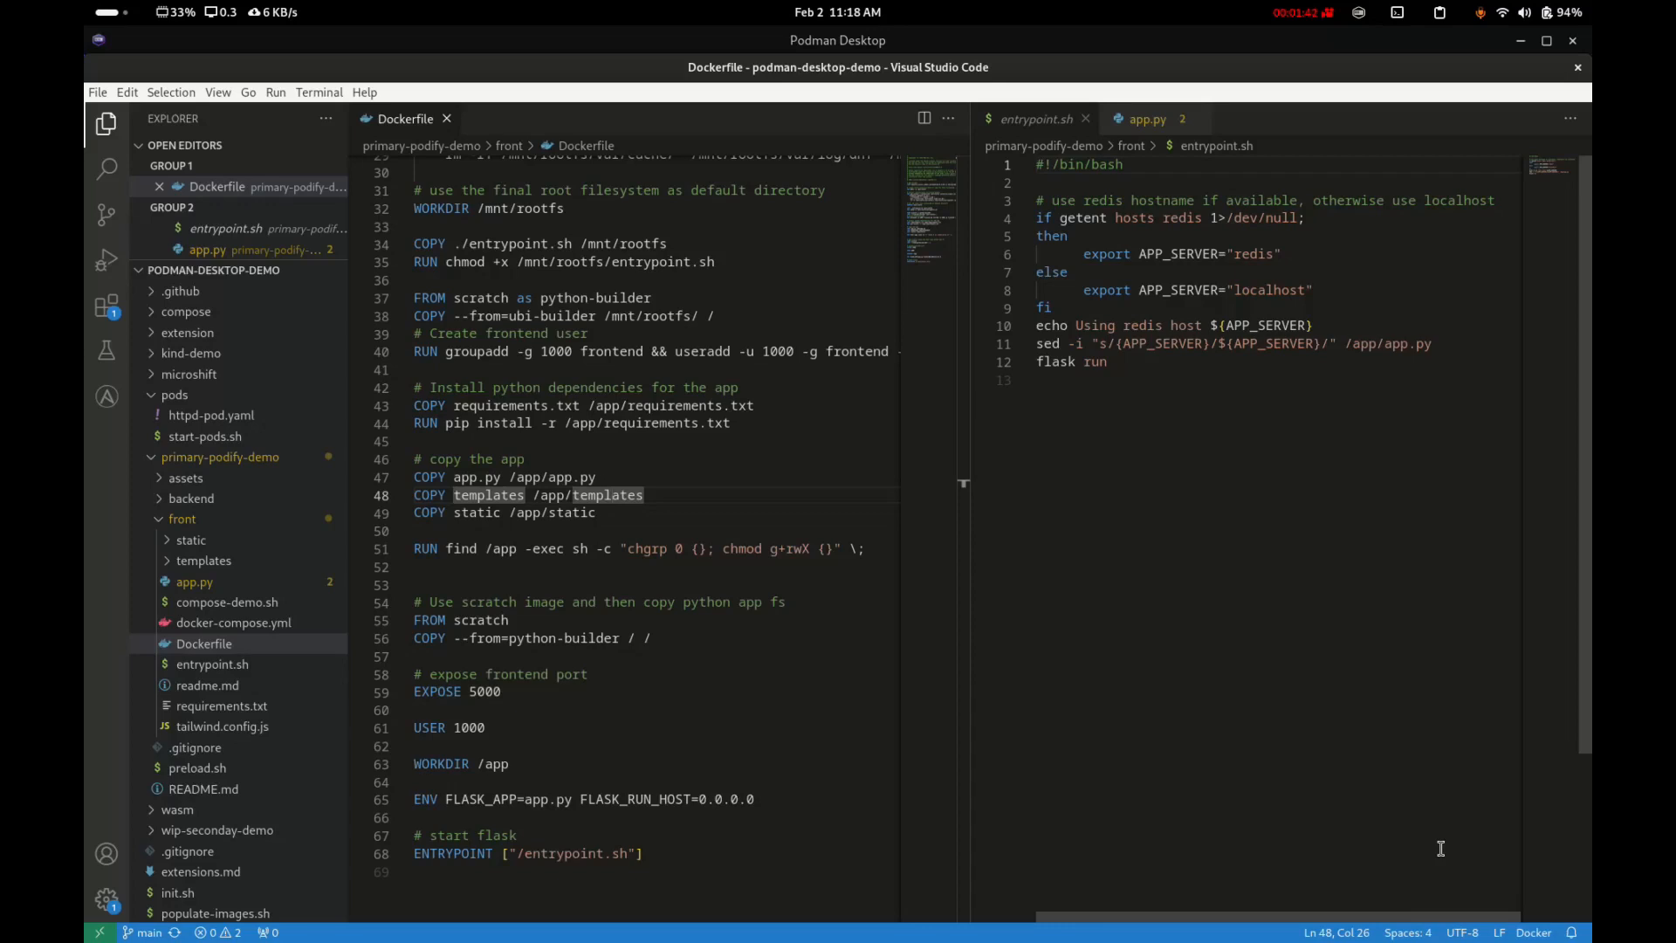
pyautogui.click(1440, 849)
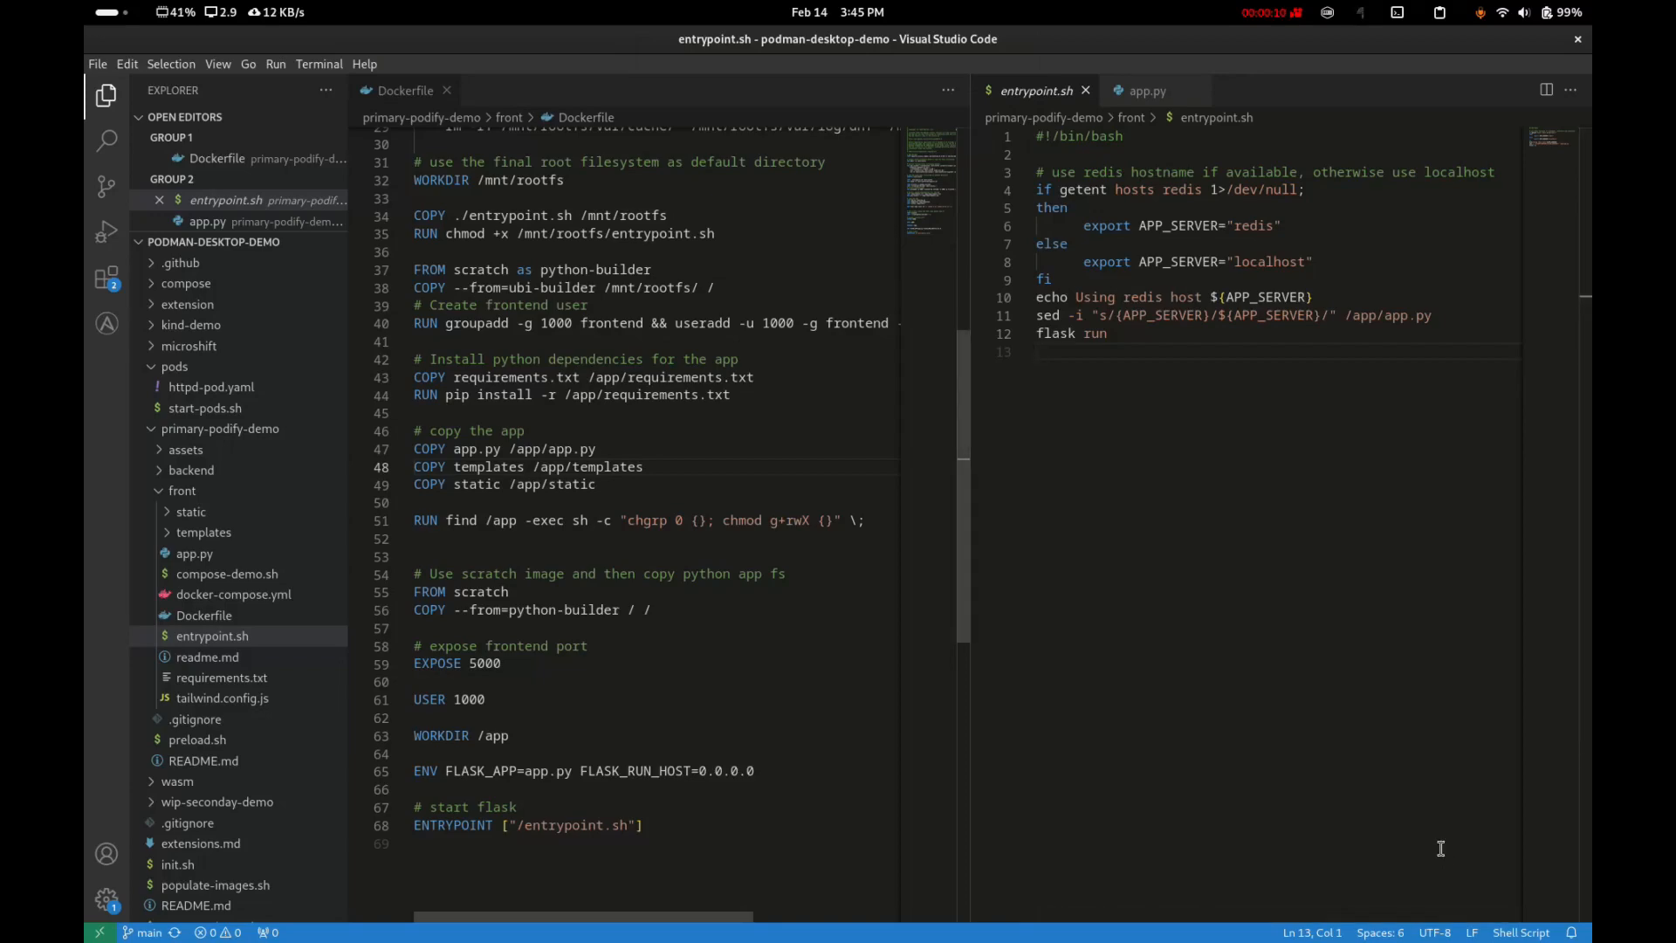
# Step: Switch to Podman Desktop and set up a new image build with primary-podify-demo/front/Dockerfile as the Containerfile
pyautogui.press('super')
pyautogui.press('Down')
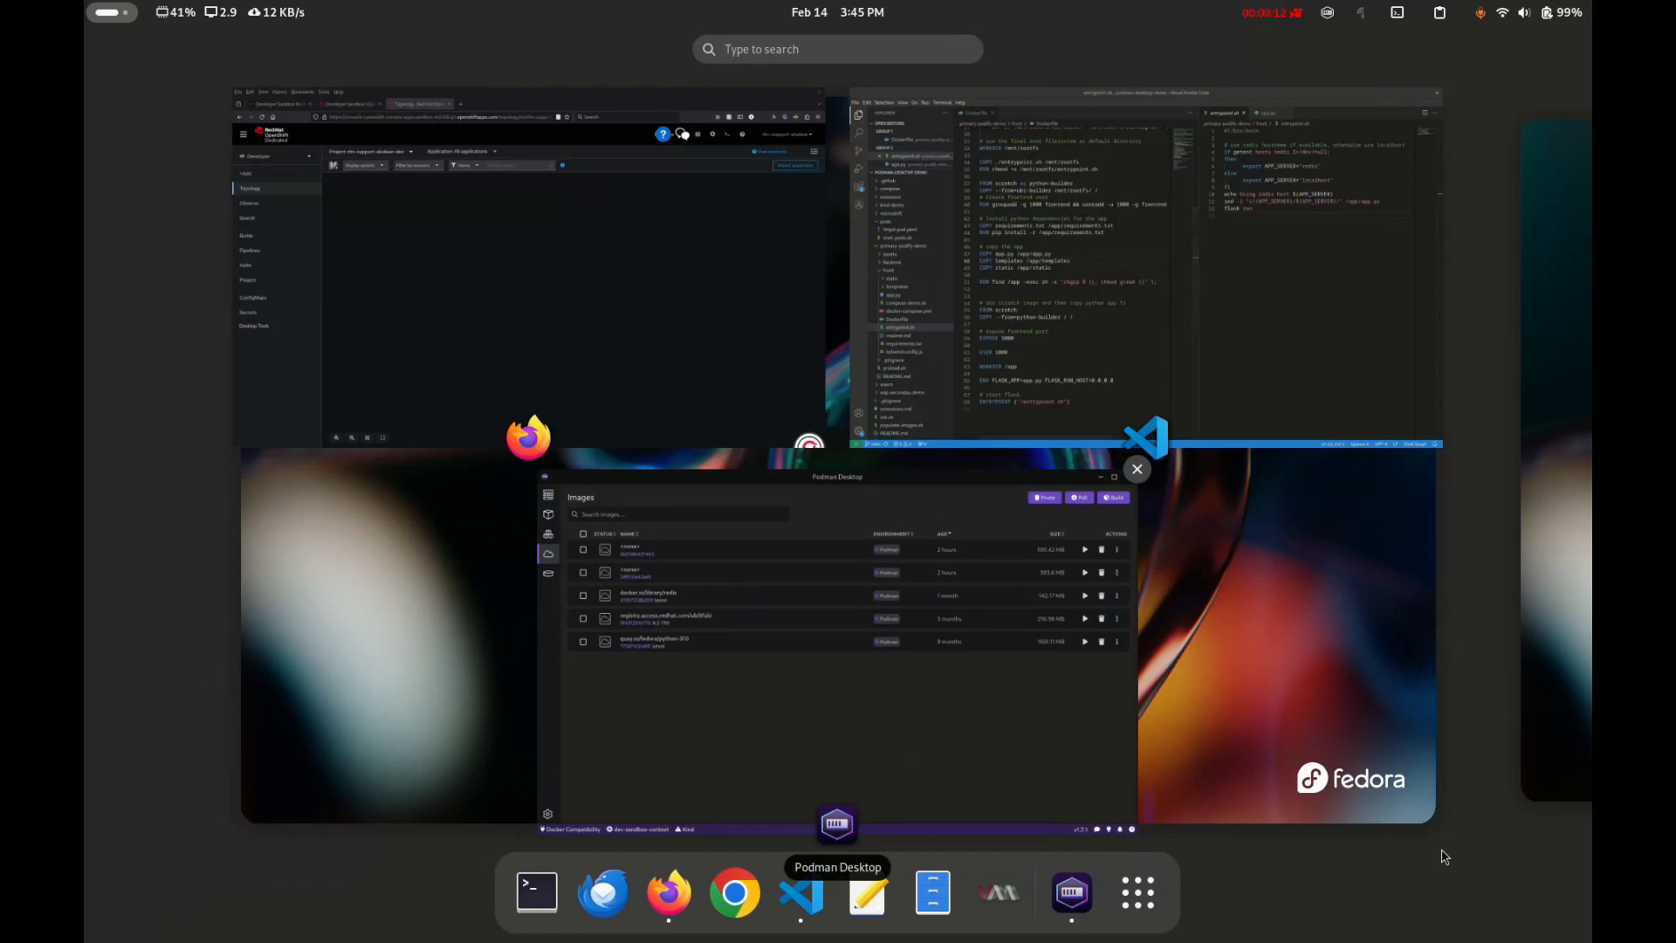
pyautogui.press('Return')
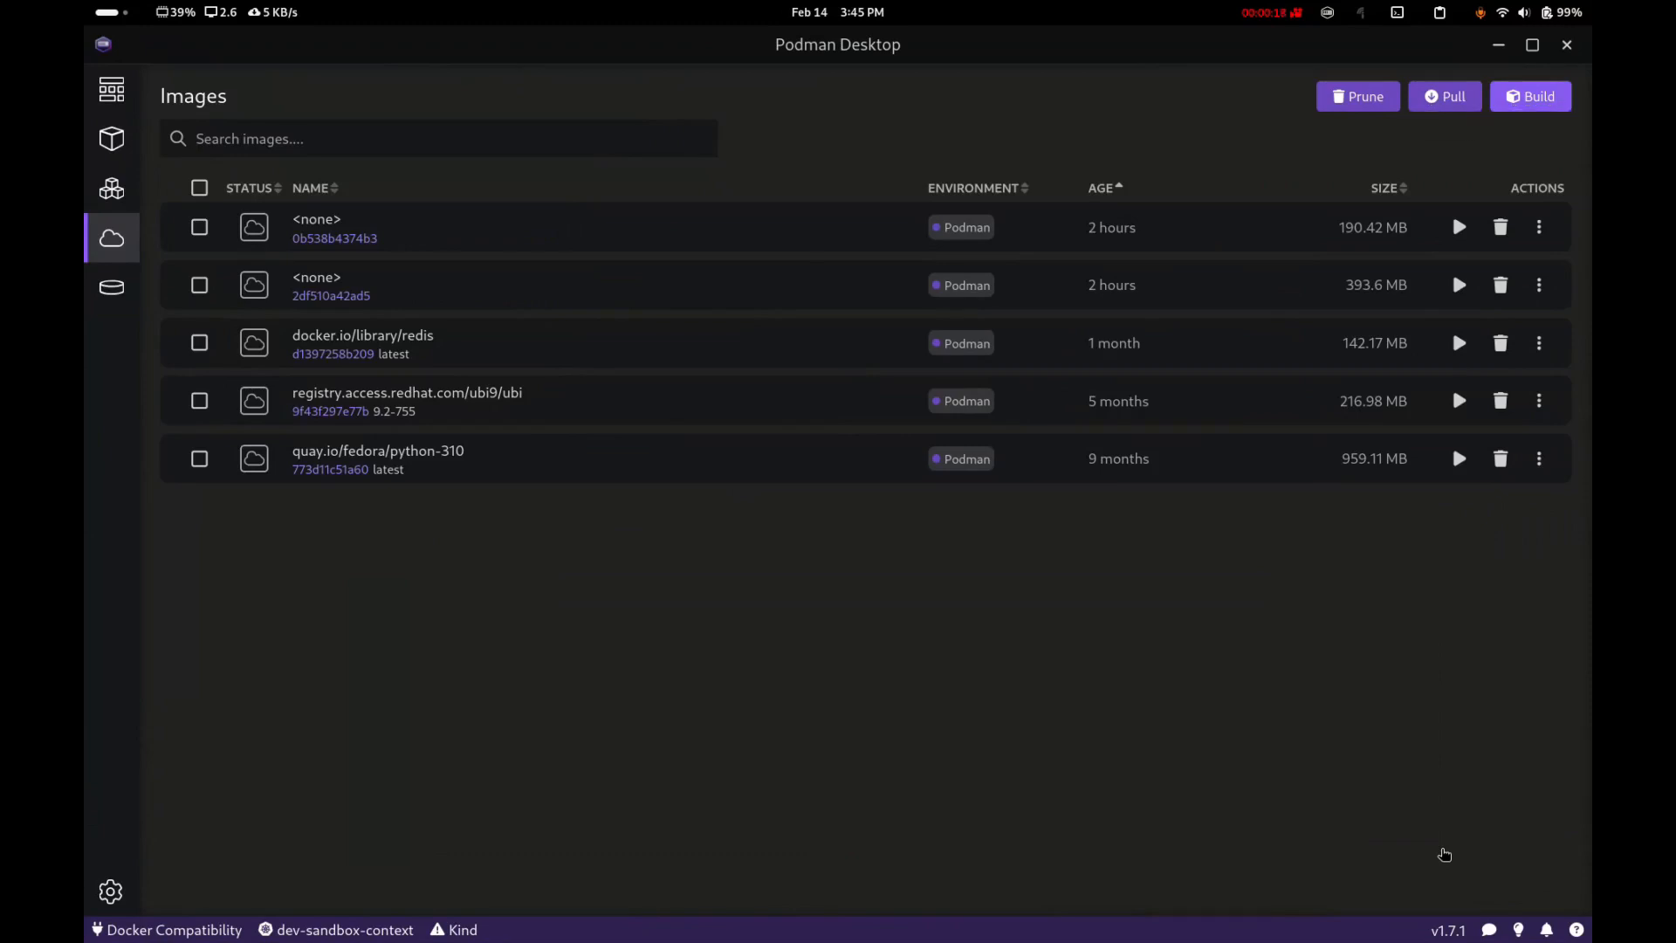
pyautogui.click(1531, 97)
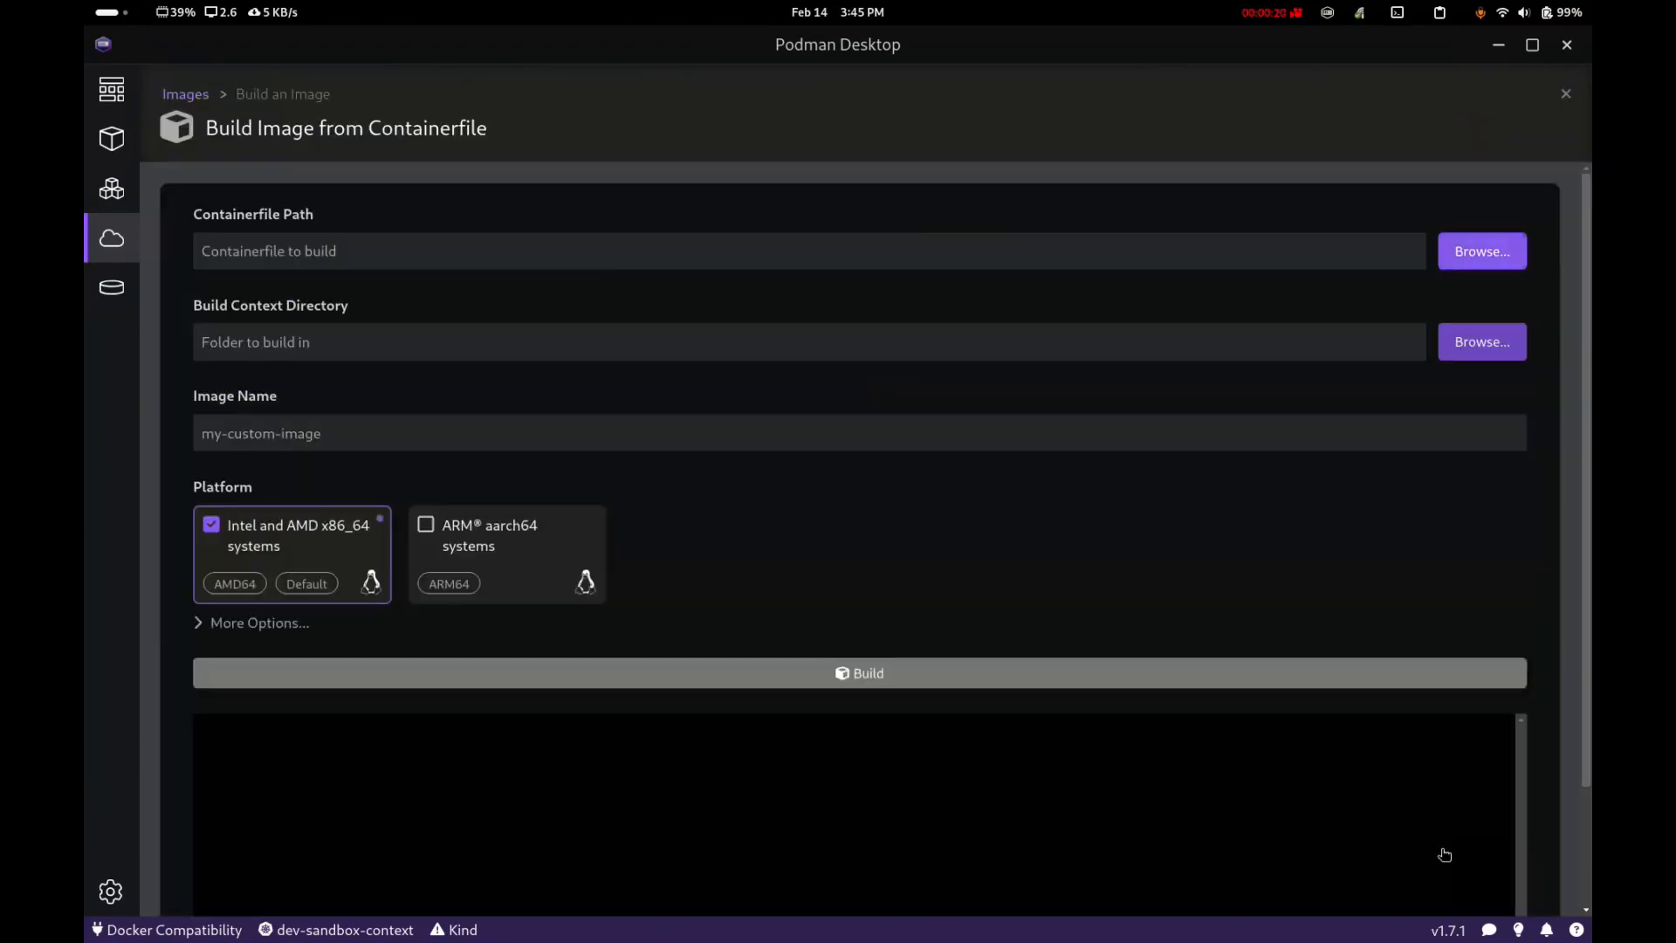
pyautogui.click(1481, 250)
pyautogui.click(299, 219)
pyautogui.click(1188, 72)
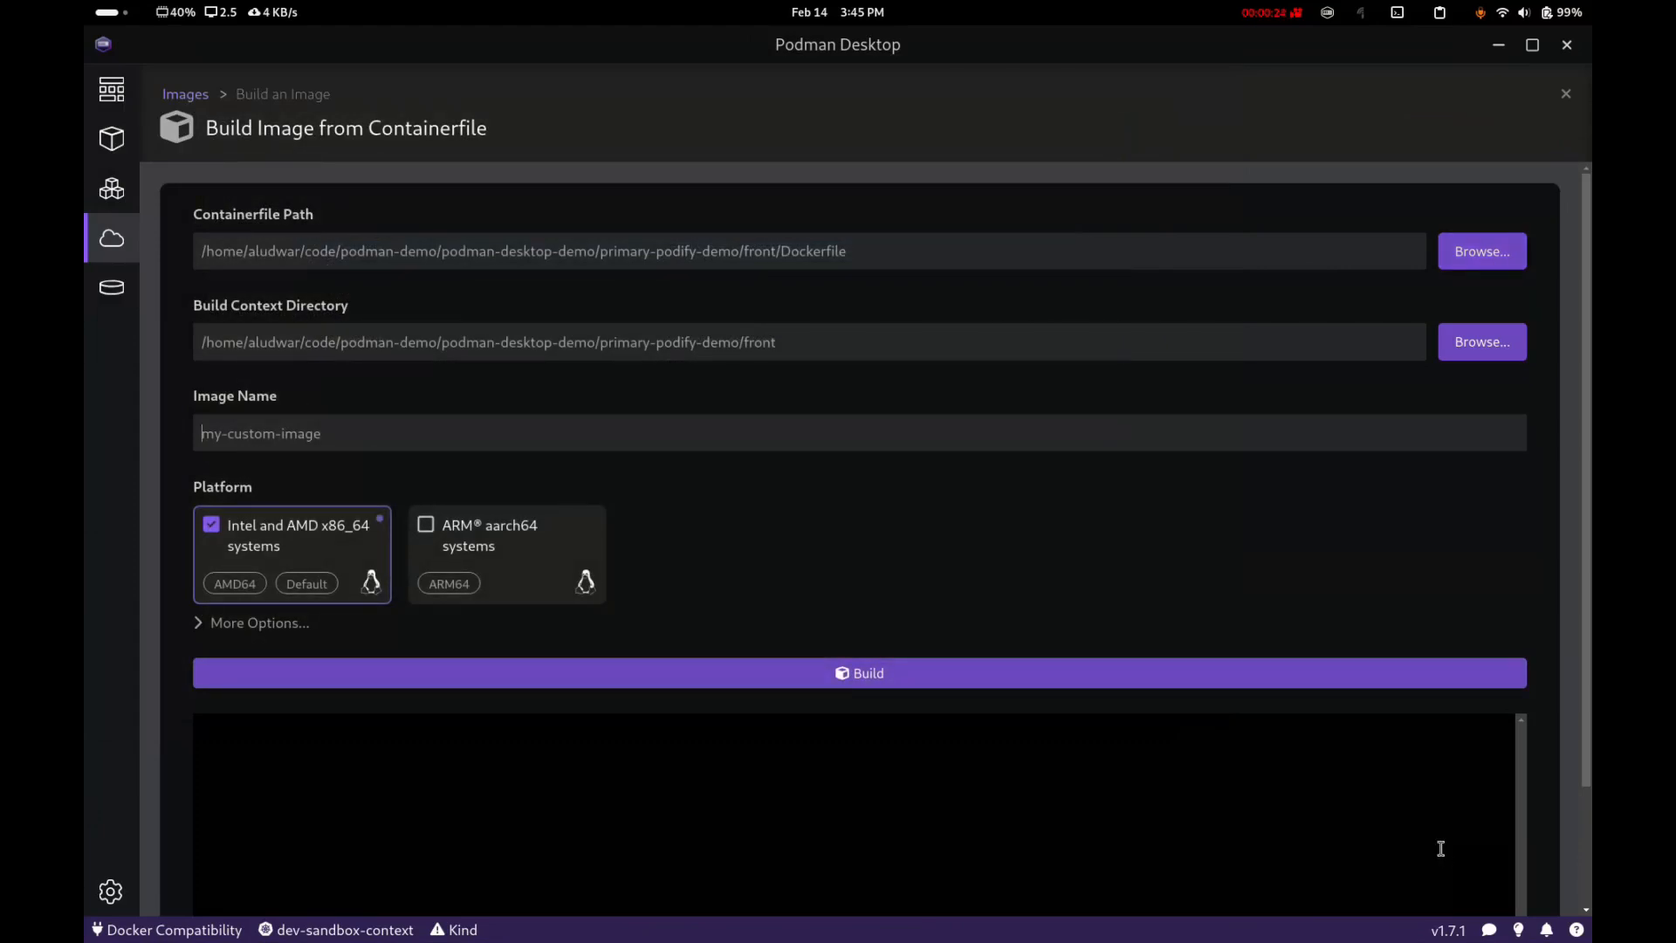
# Step: Name the image python-app, build it and view the build output
pyautogui.moveTo(202, 433); pyautogui.dragTo(323, 433)
pyautogui.write('python-a[pp')
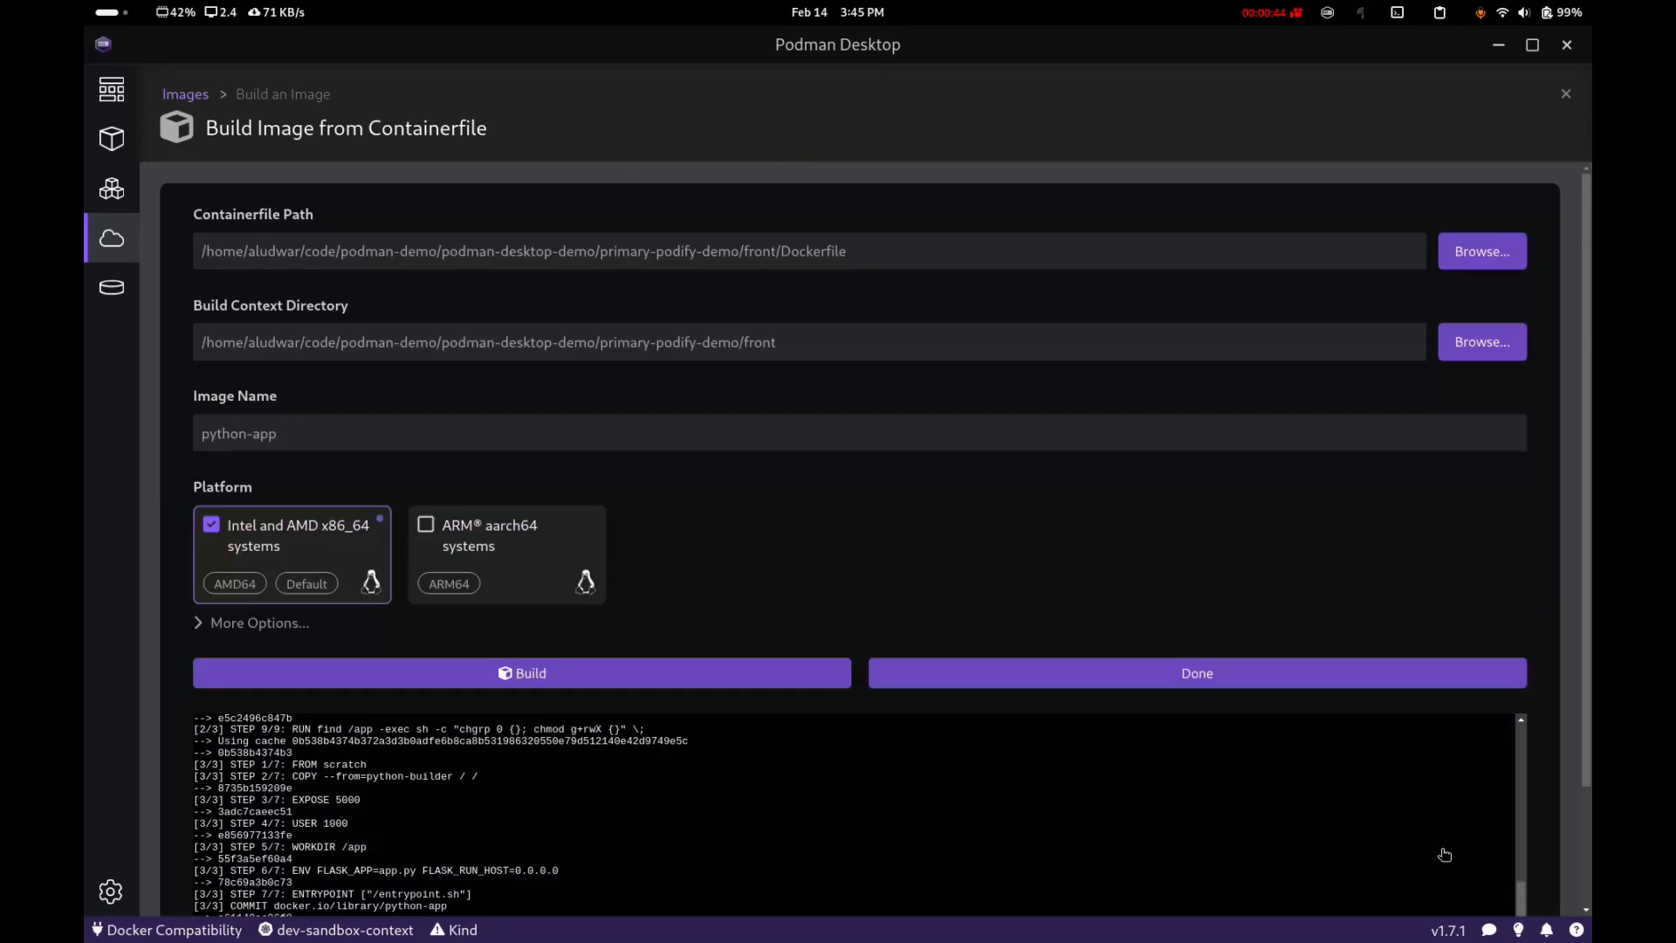
pyautogui.scroll(-3, 1444, 854)
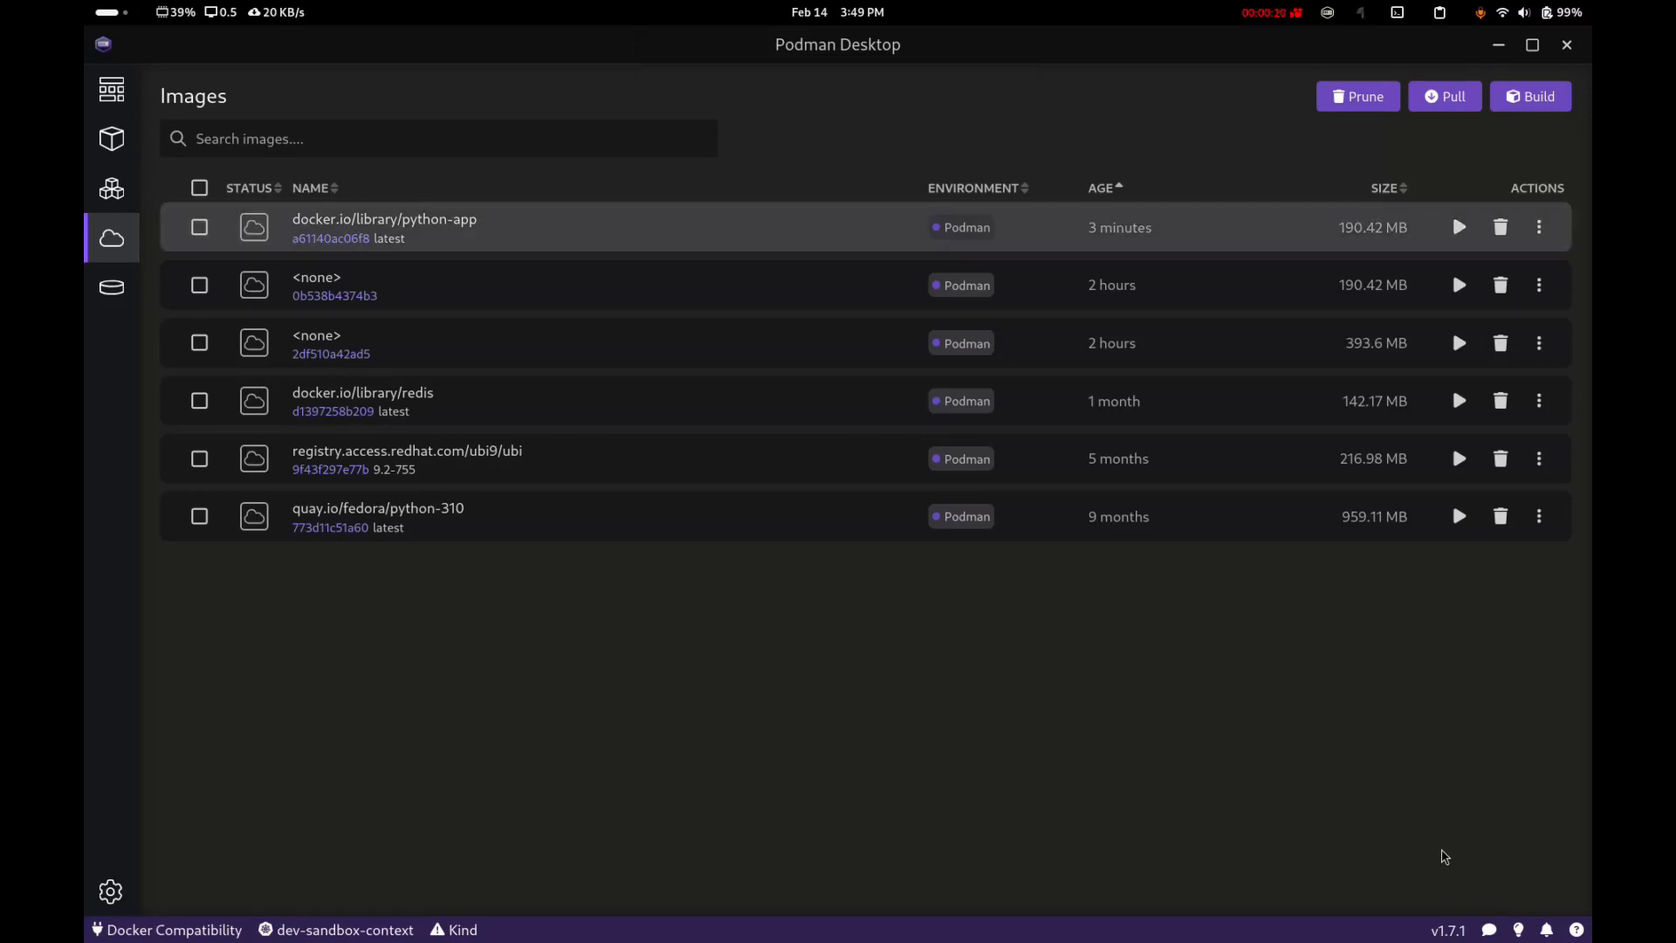
# Step: Check the configured registries in the settings and return to the Images list
pyautogui.click(110, 891)
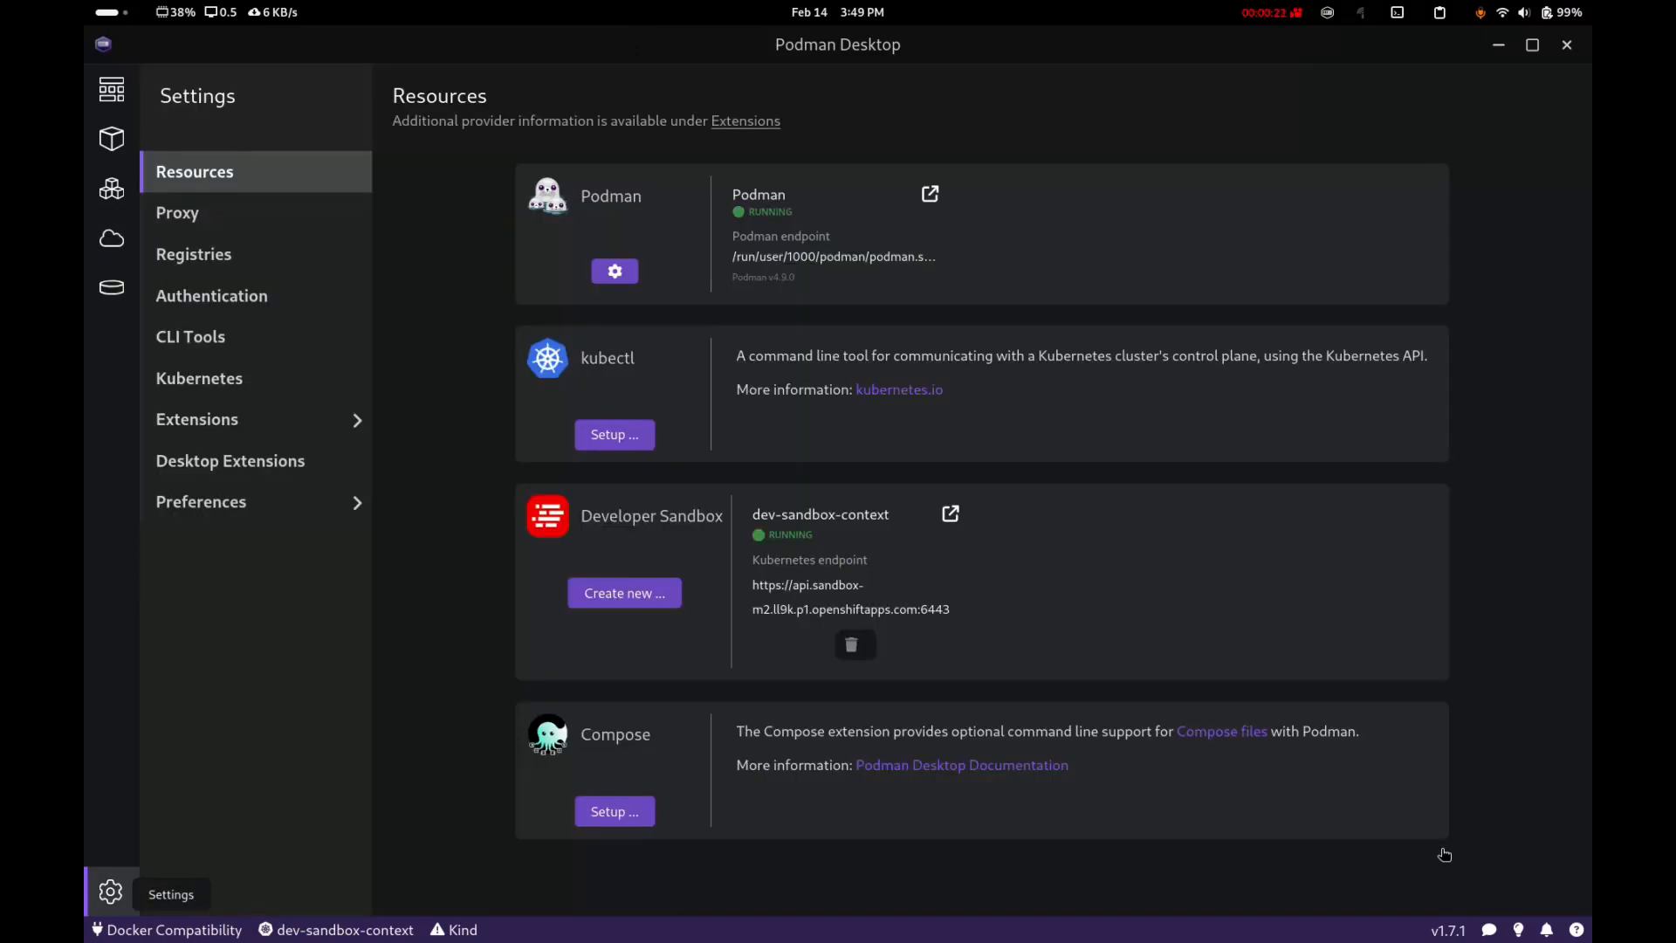
pyautogui.click(193, 254)
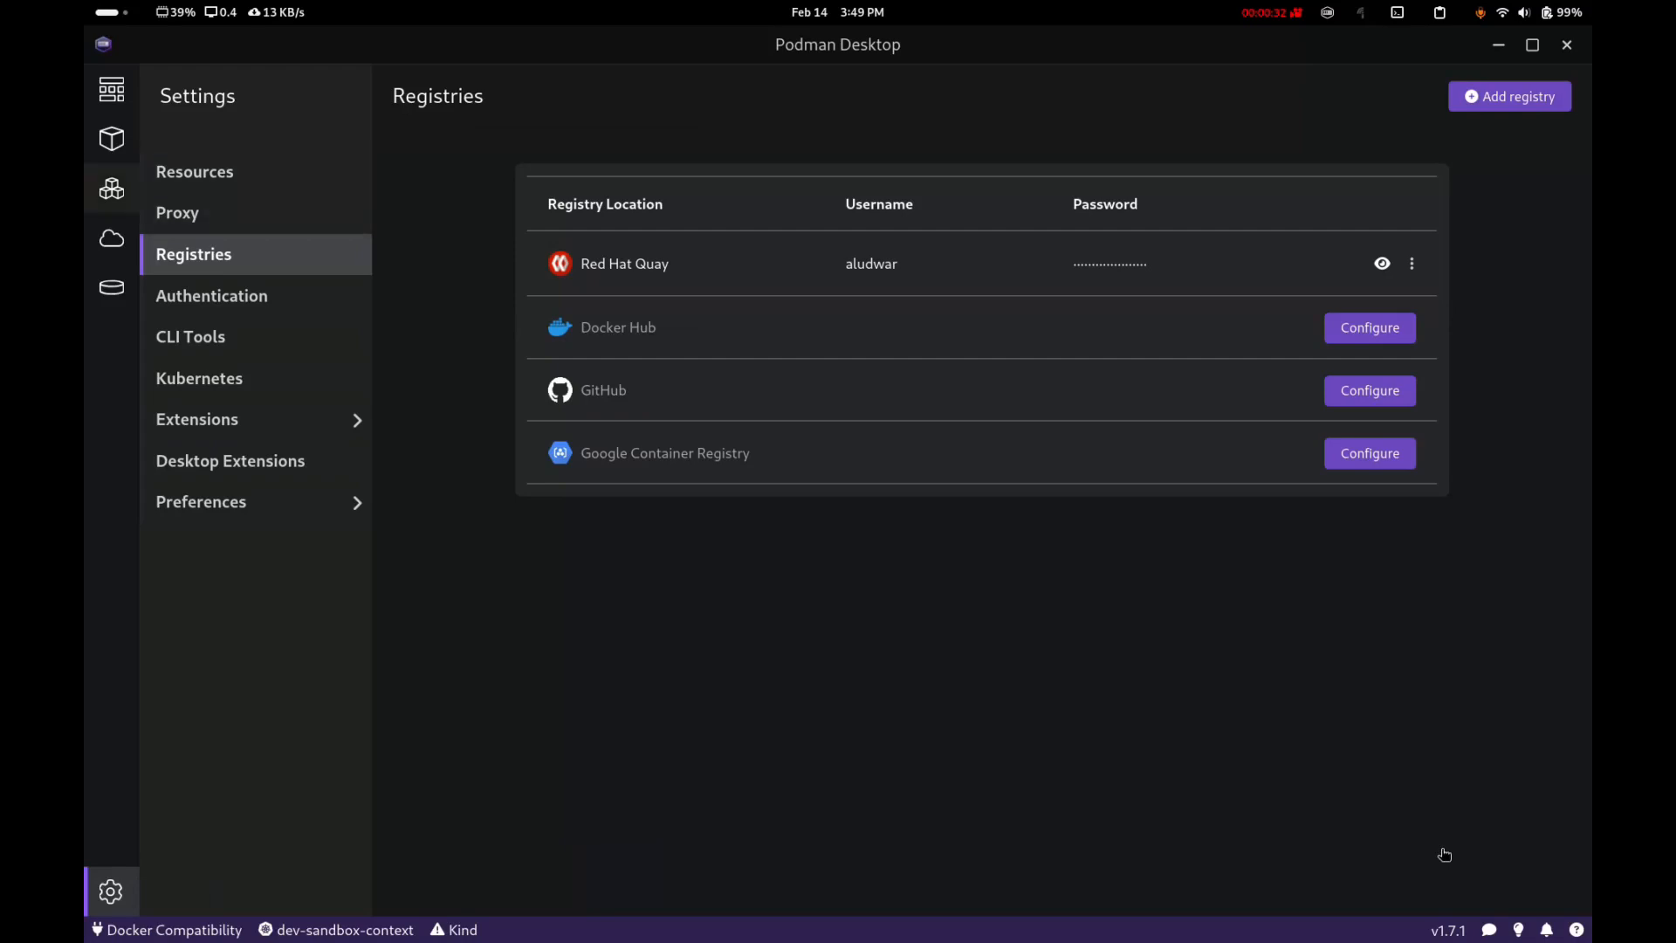
pyautogui.click(111, 238)
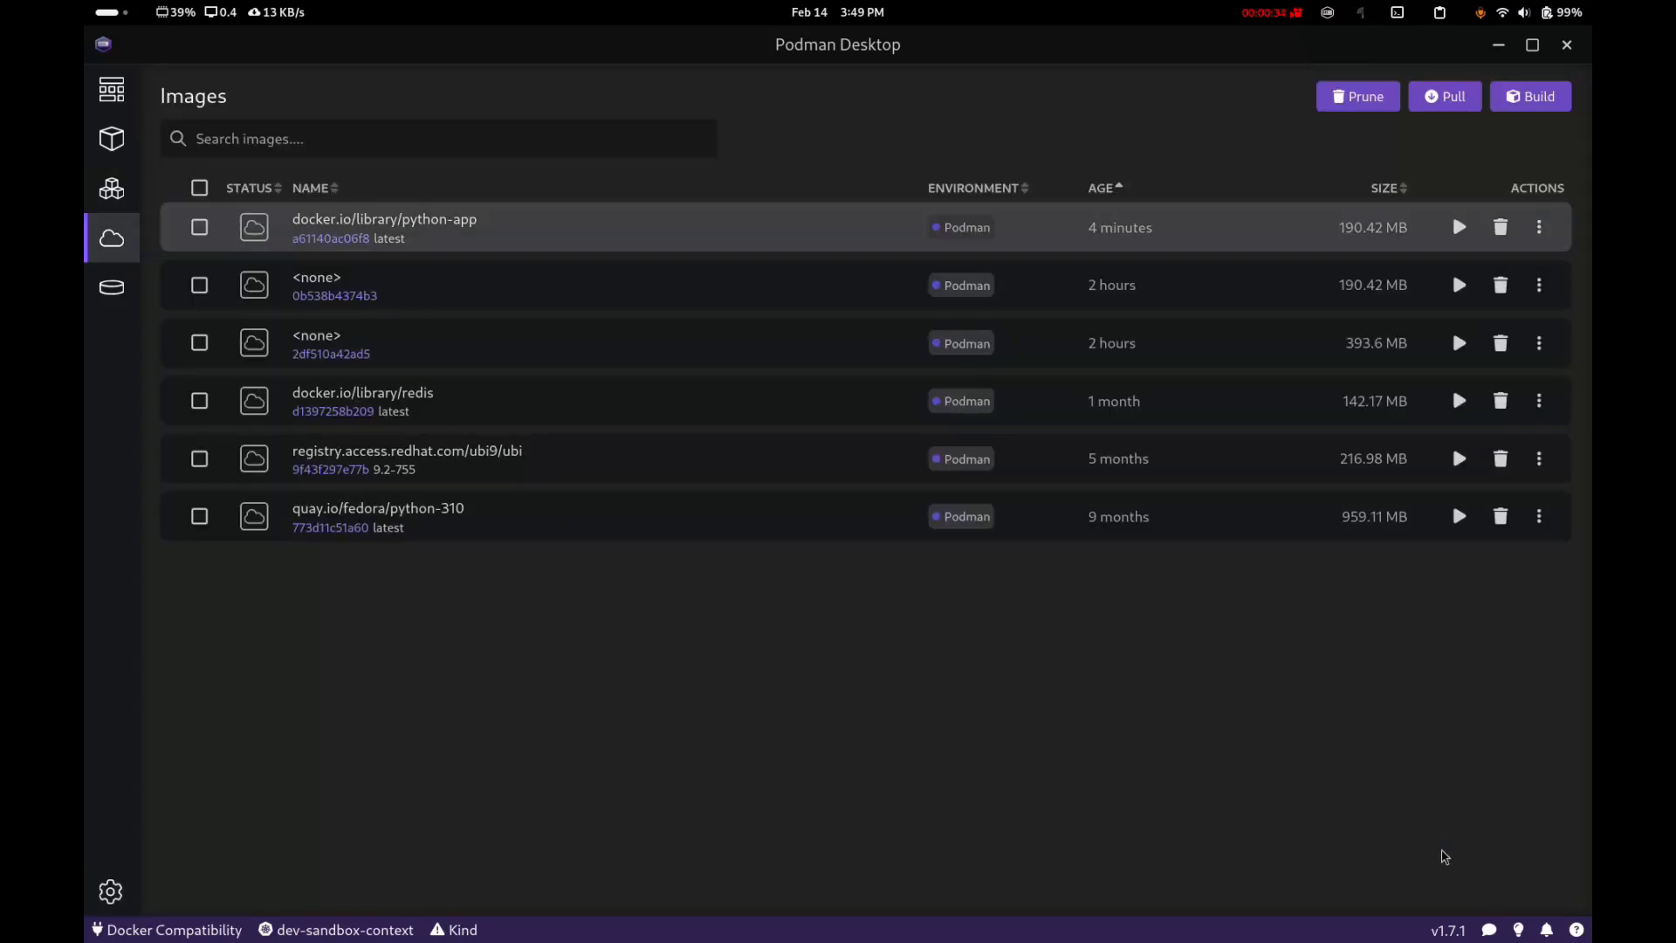
# Step: Rename the docker.io/library/python-app image so it points to python-app under the account's quay.io namespace
pyautogui.click(1539, 227)
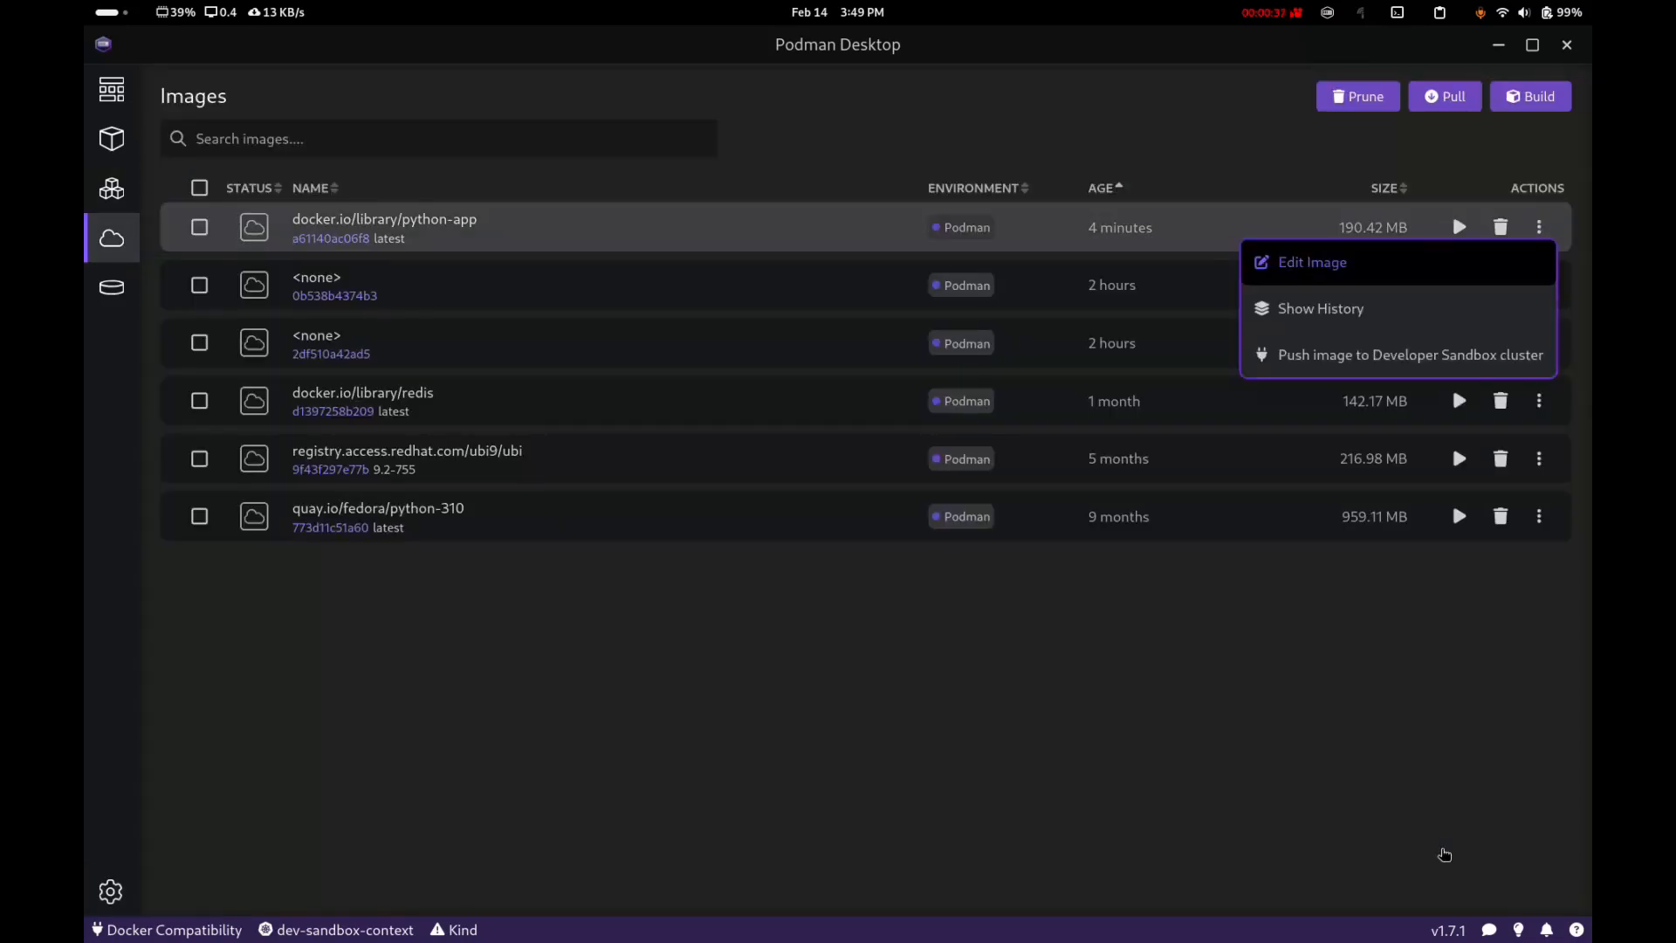
pyautogui.click(1453, 264)
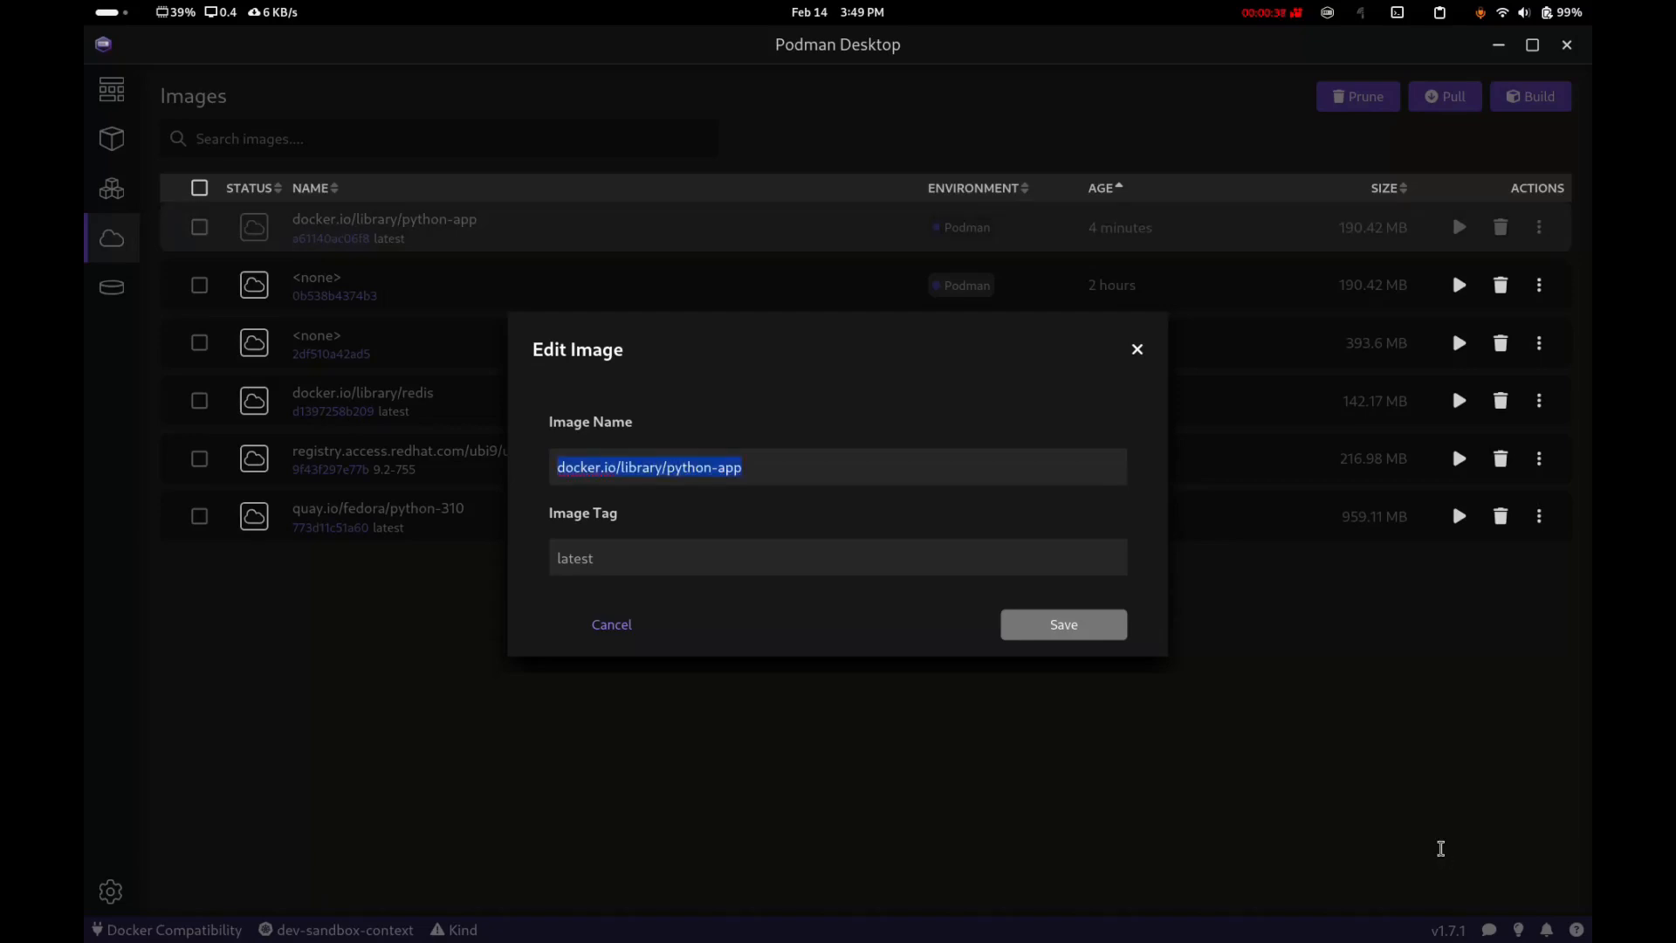
pyautogui.write('quay.')
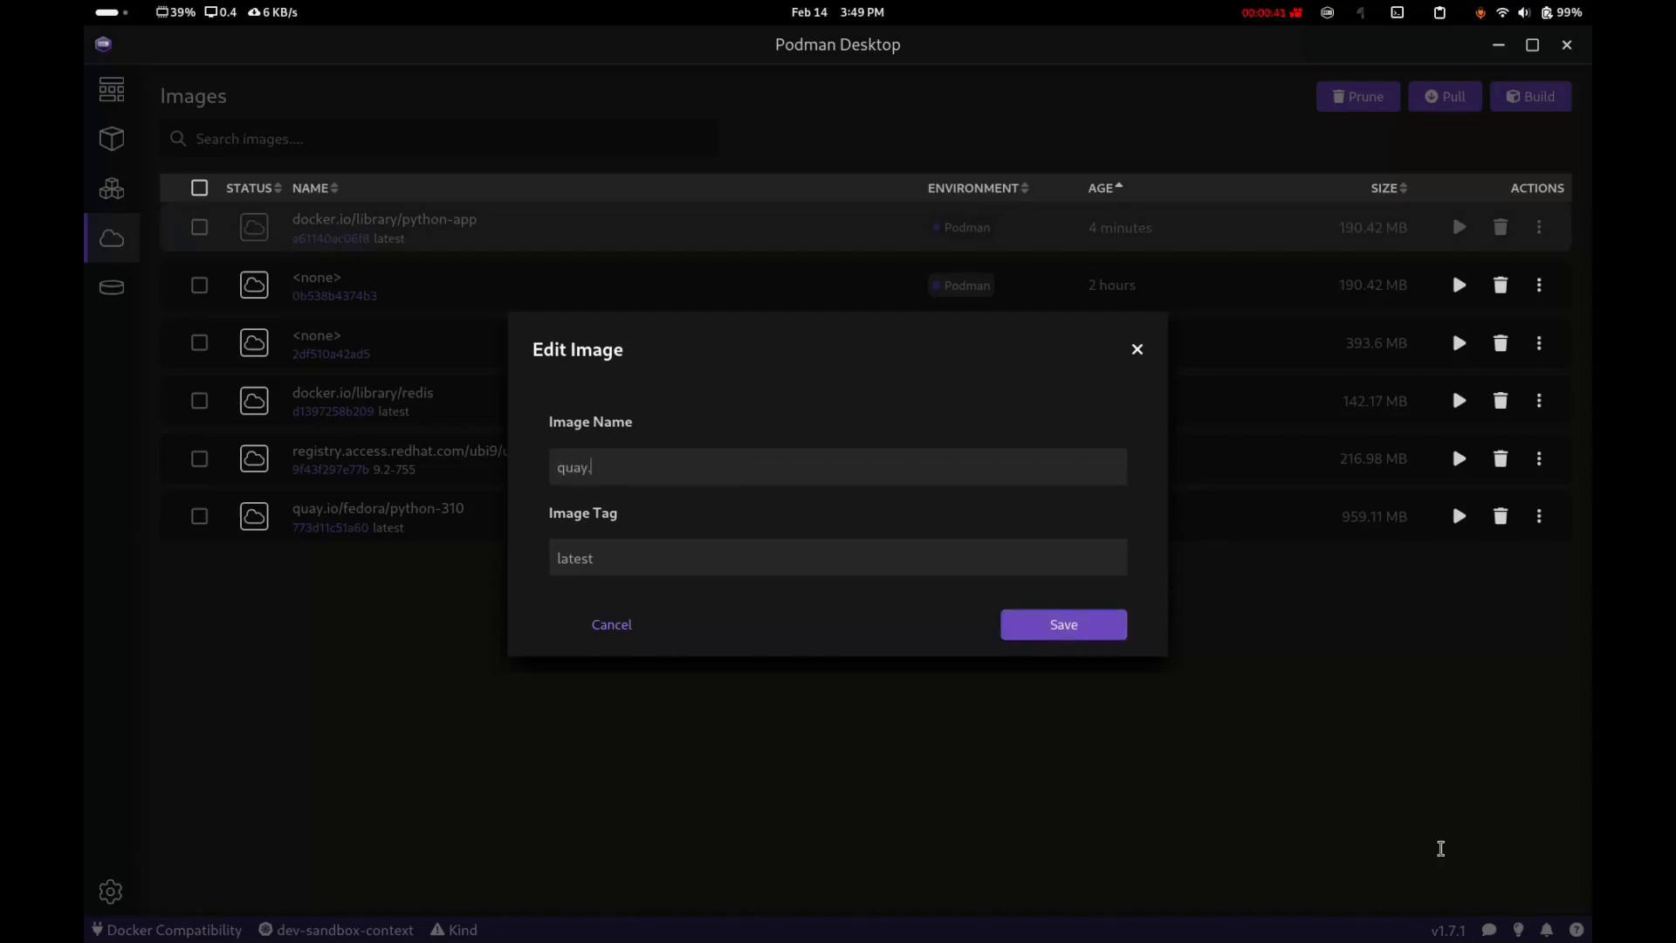
pyautogui.write('io/aludwar/python-app')
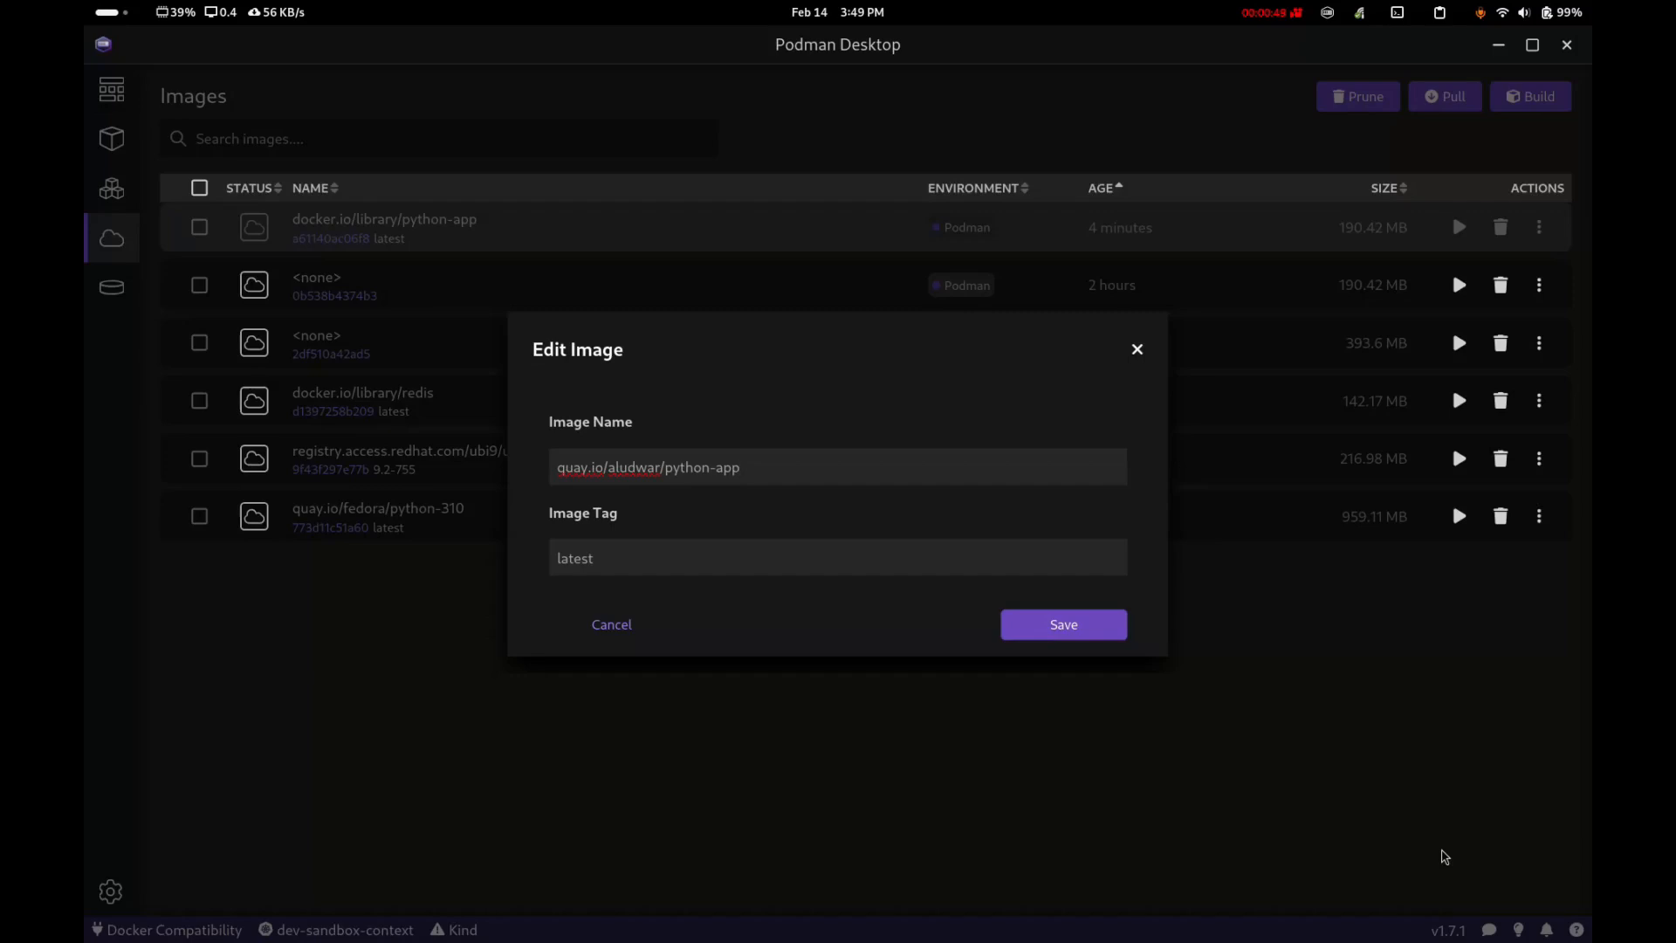
pyautogui.press('Return')
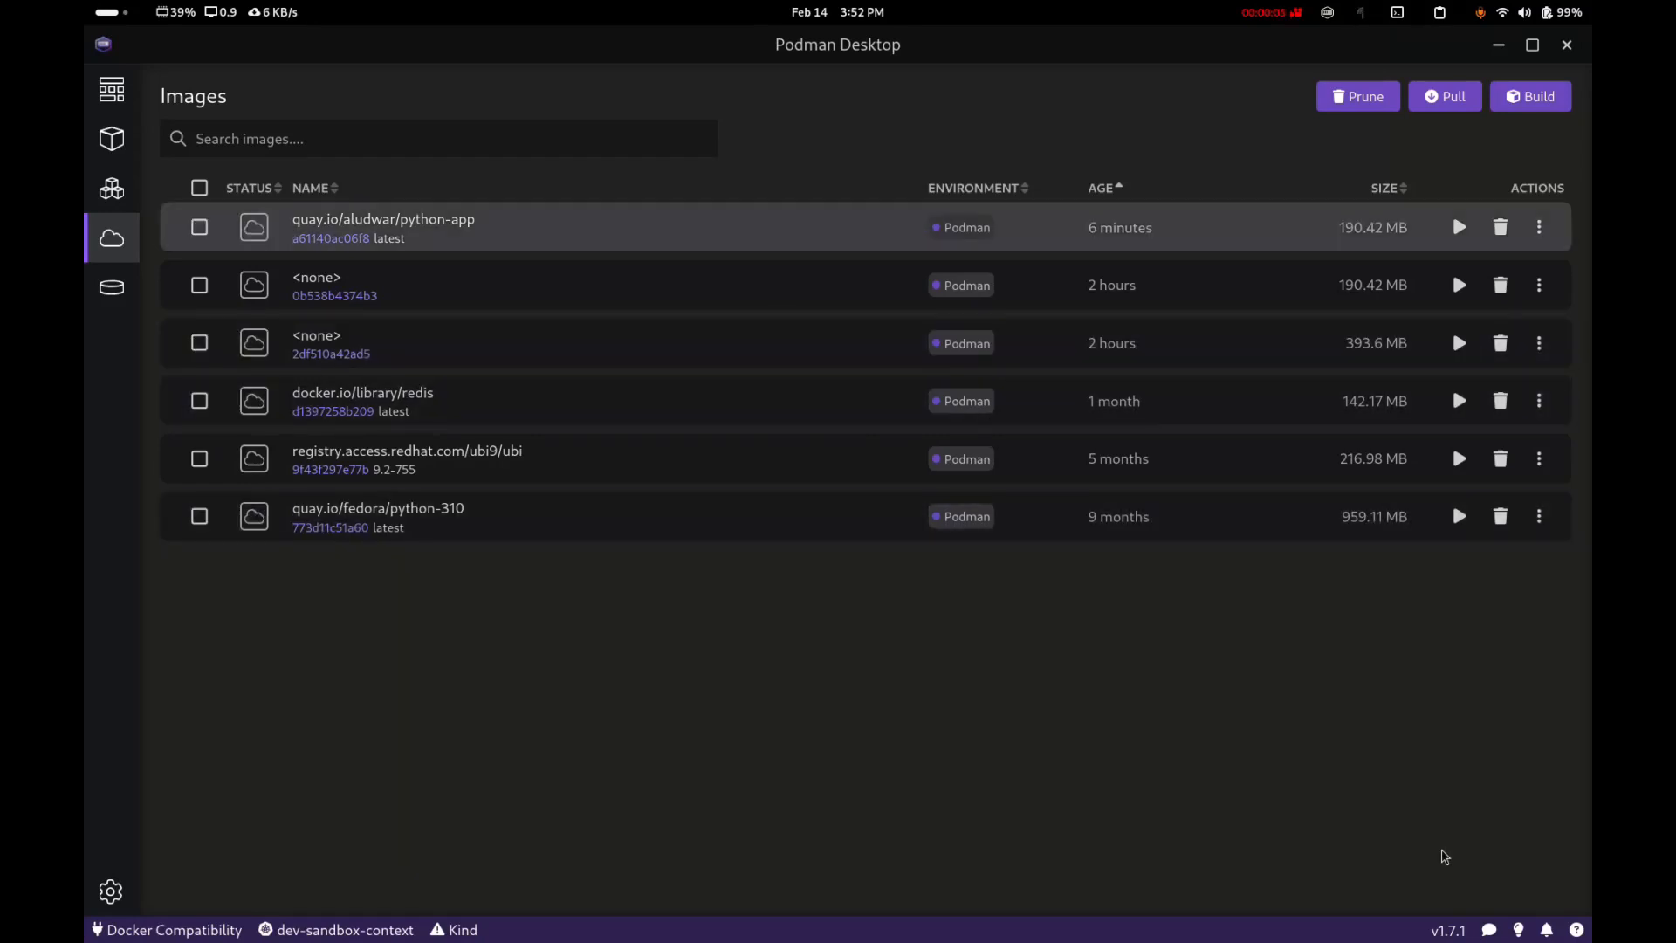
# Step: Push the python-app image with the latest tag to its quay.io repository
pyautogui.click(1539, 227)
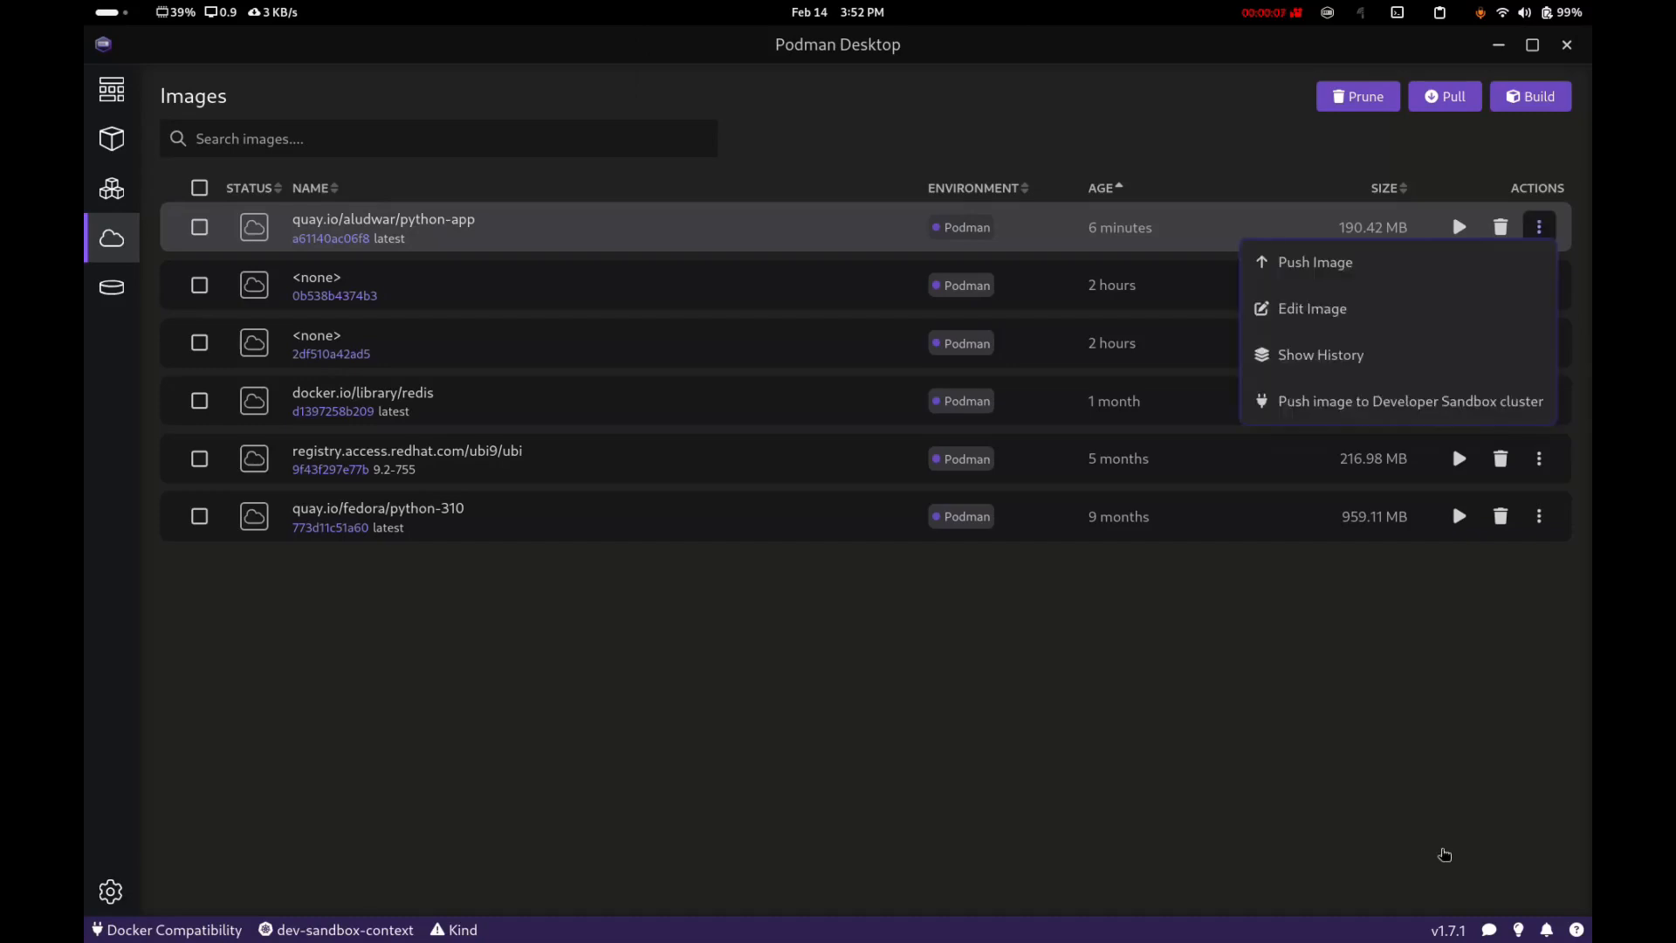
pyautogui.click(1452, 265)
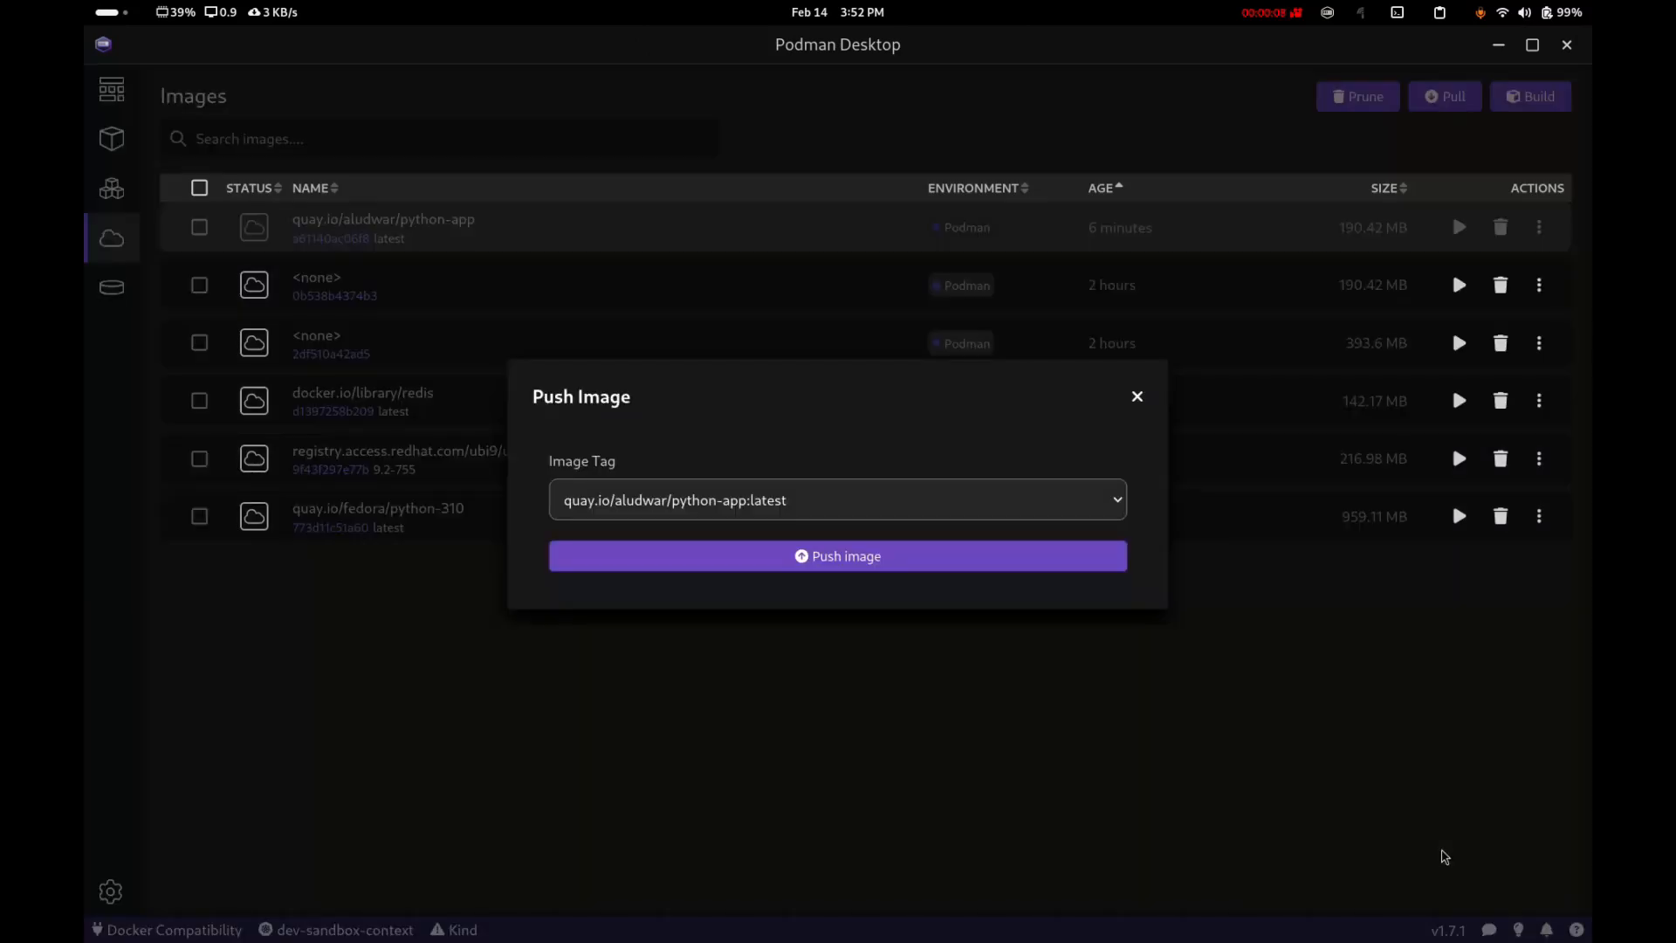
pyautogui.click(838, 557)
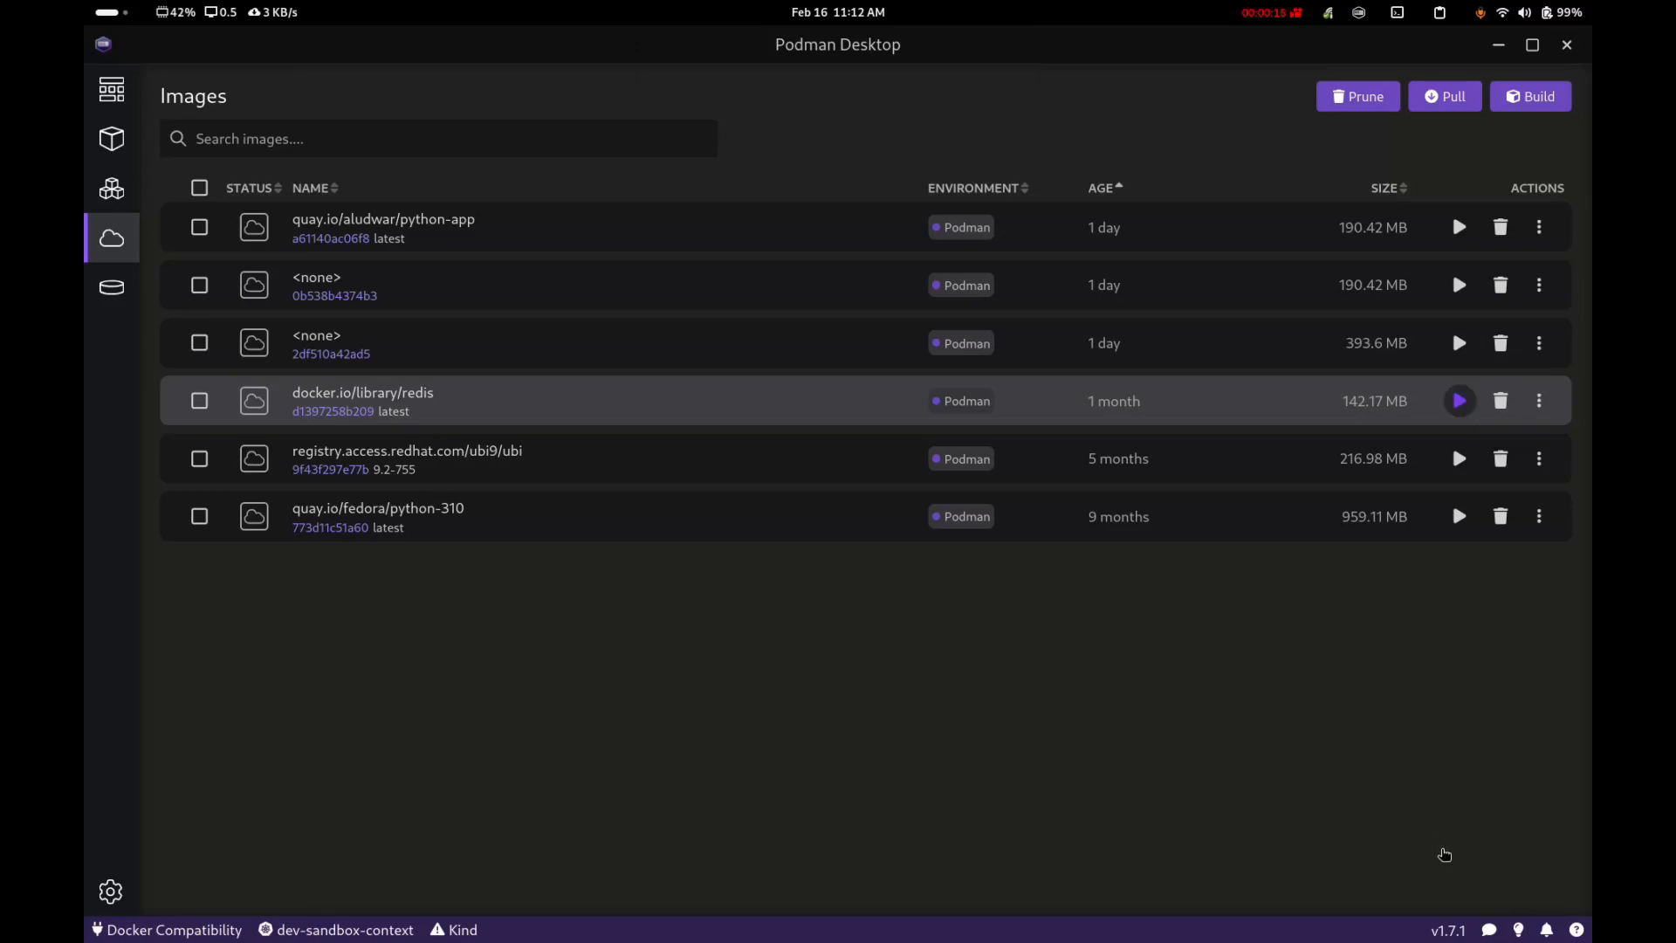
# Step: Create and start a container named redis from the docker.io/library/redis image
pyautogui.click(1459, 401)
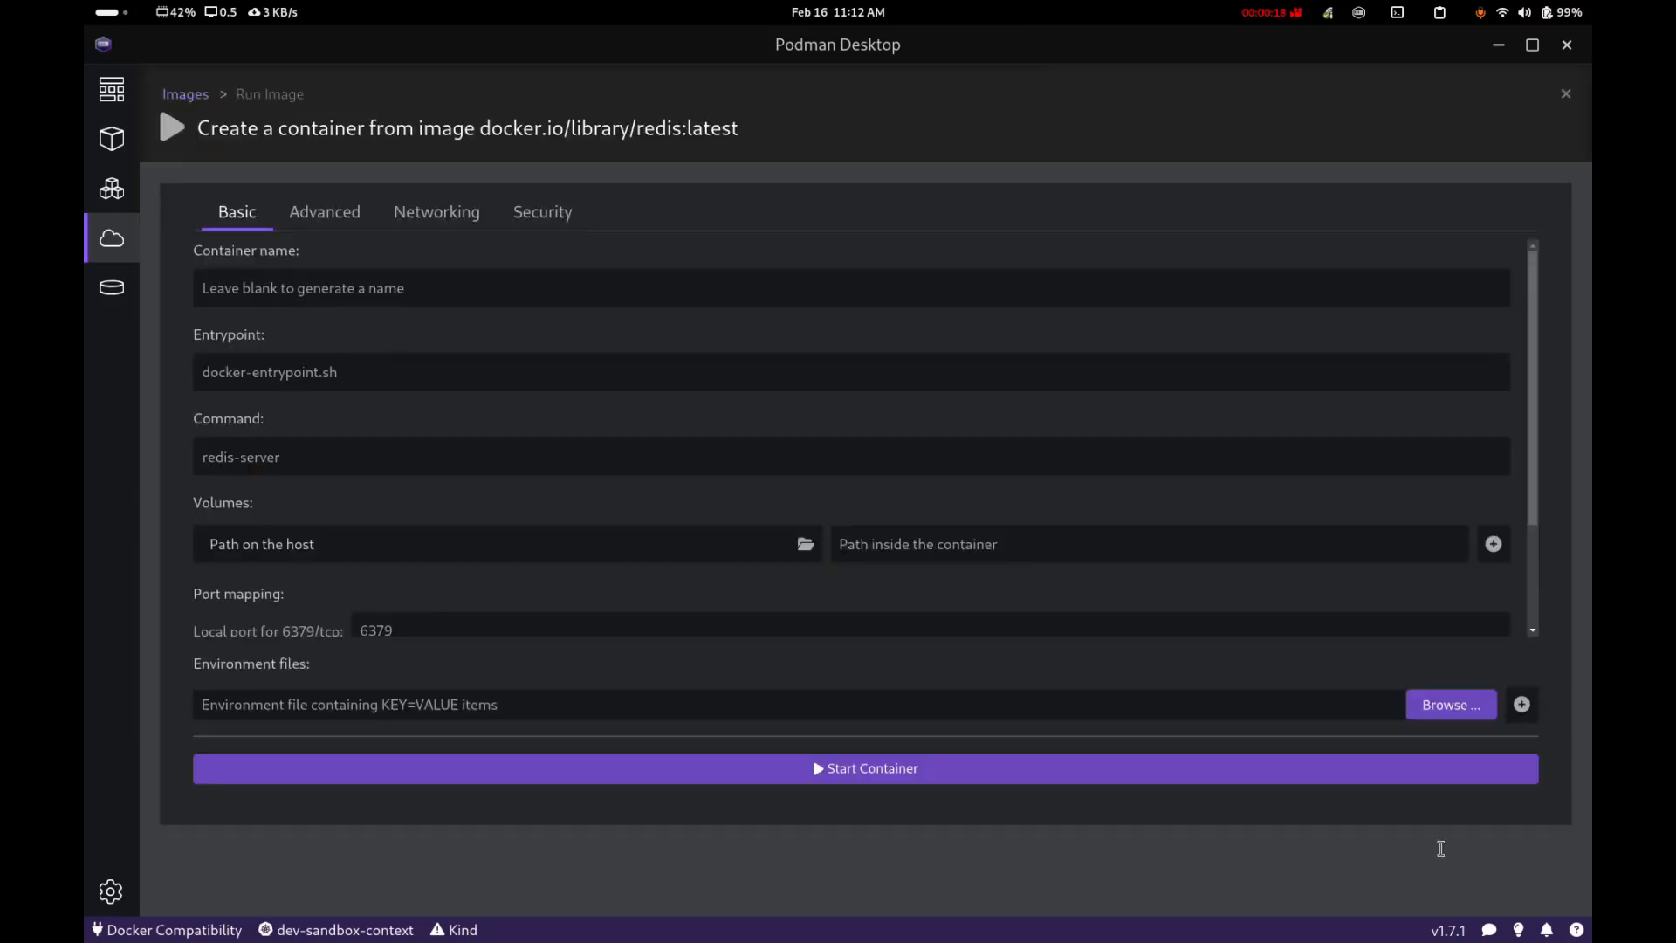
pyautogui.write('redis')
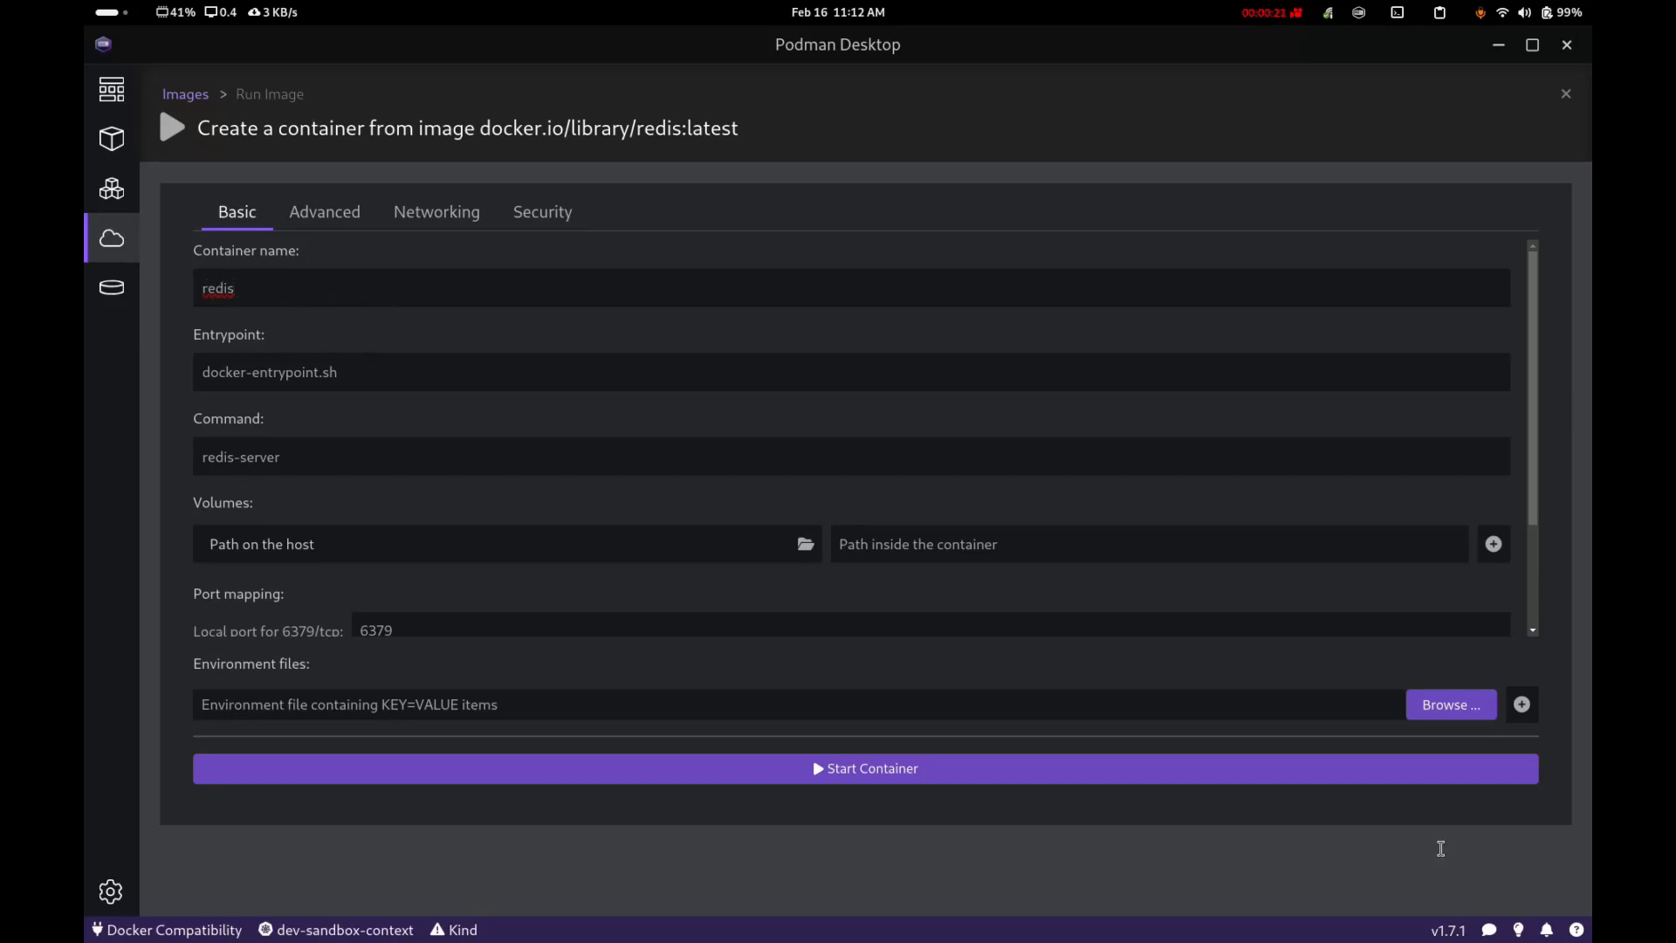
pyautogui.scroll(-3, 1442, 848)
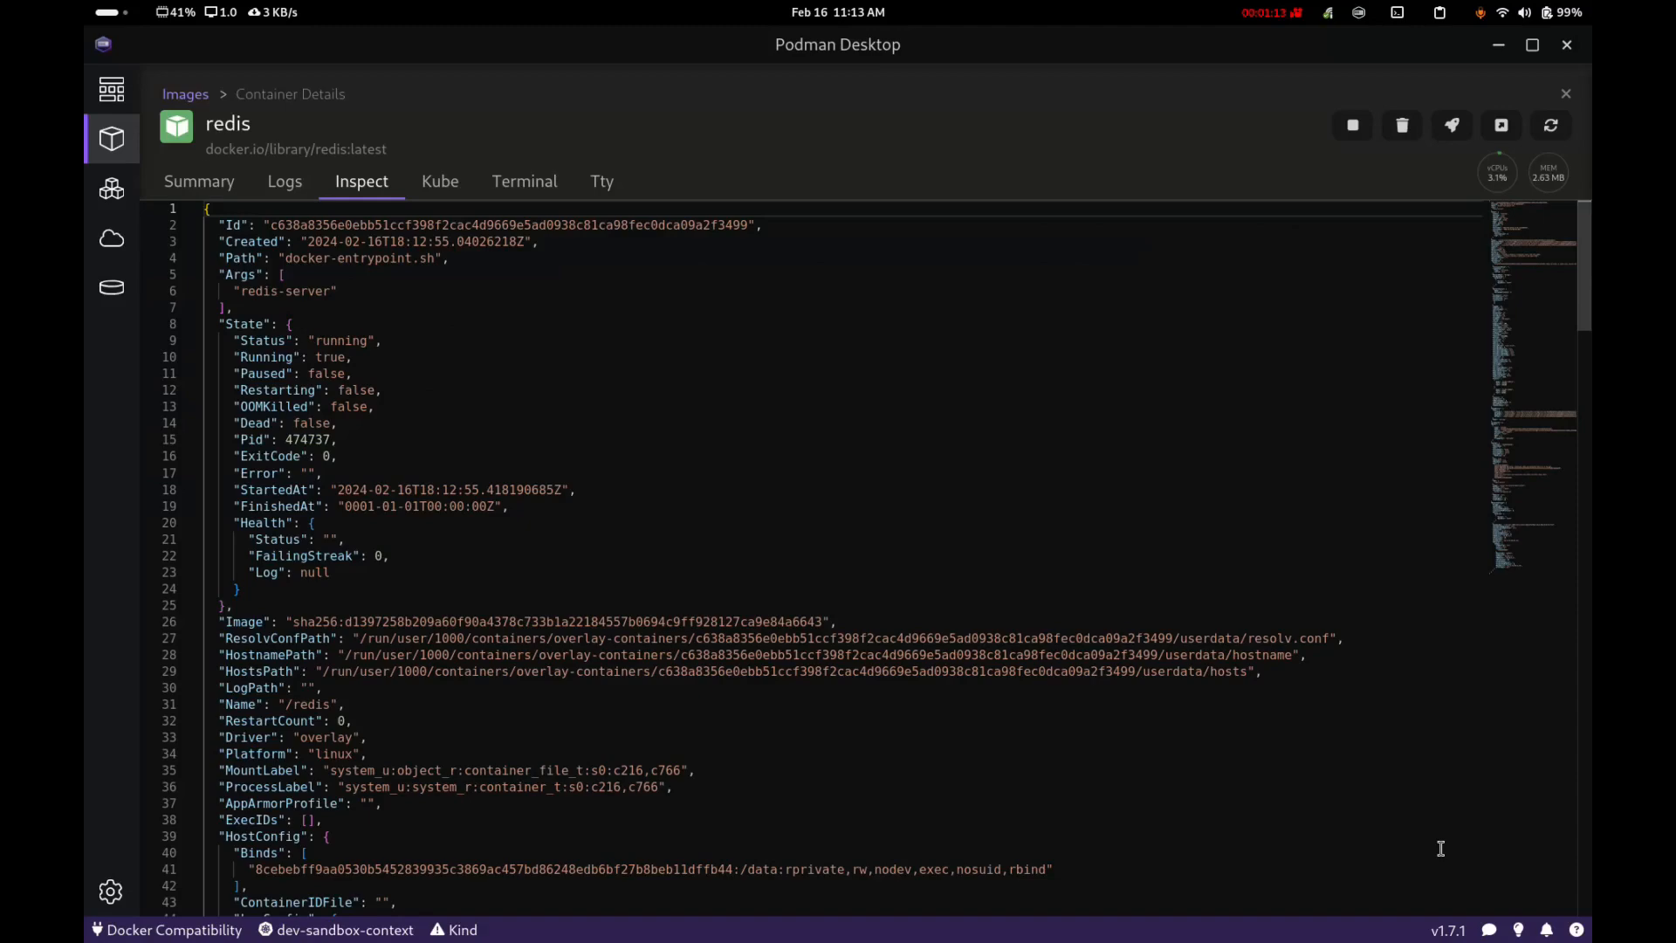
# Step: Examine the redis container's inspect data and its generated Kubernetes YAML
pyautogui.scroll(-12, 1440, 849)
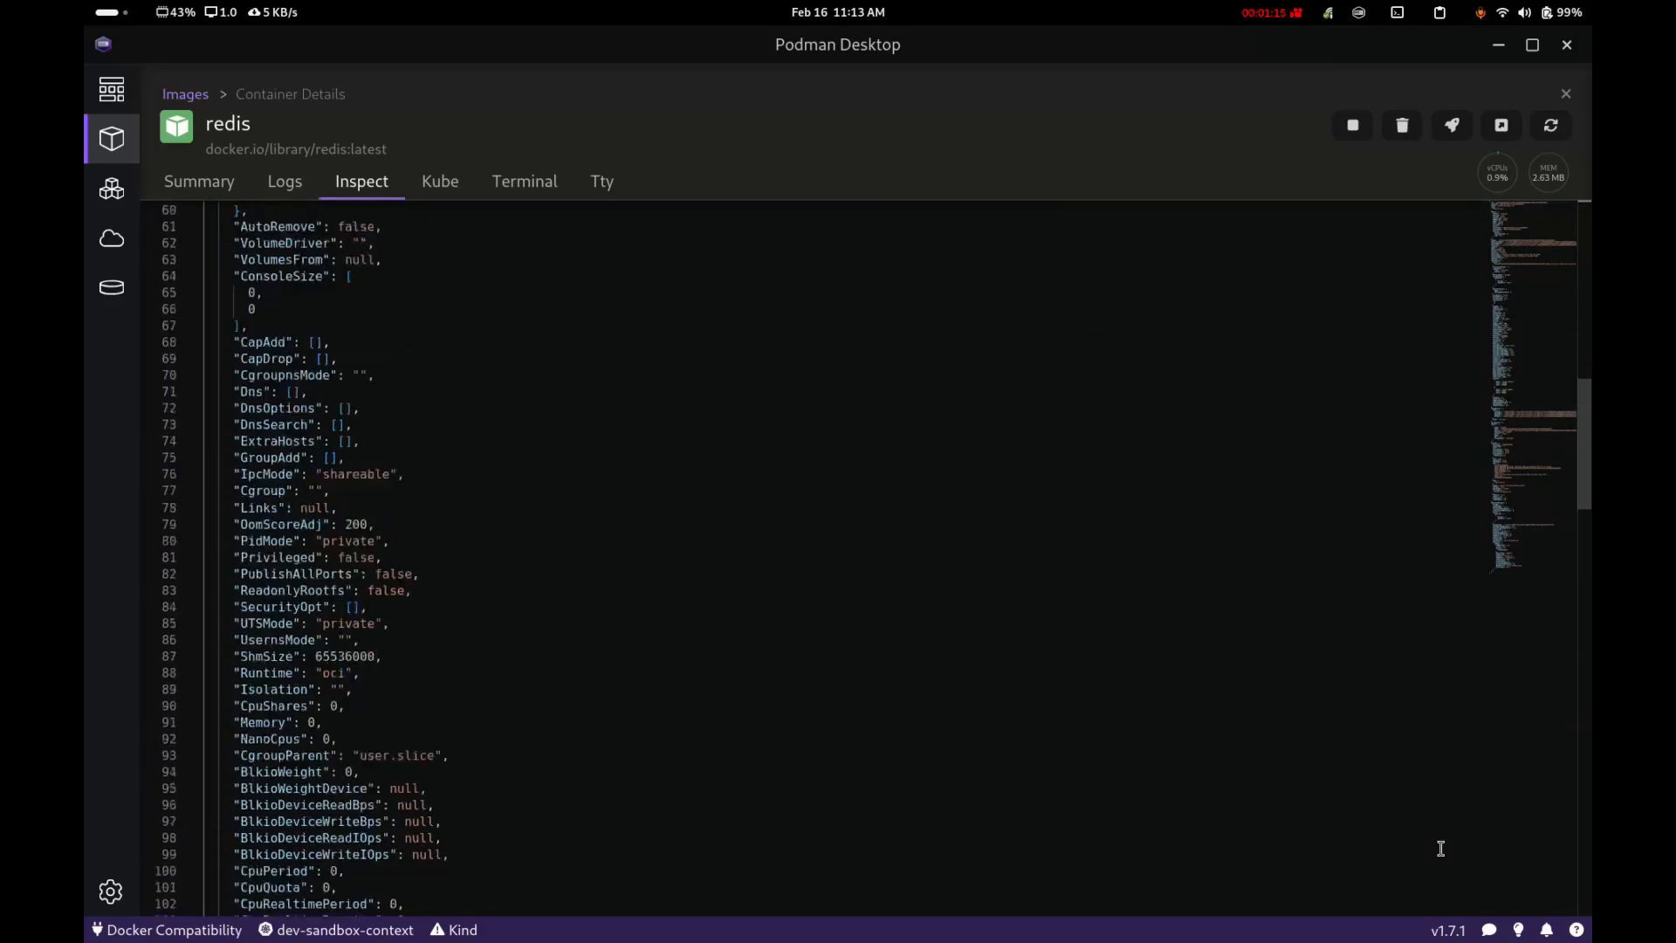
pyautogui.scroll(-15, 1440, 849)
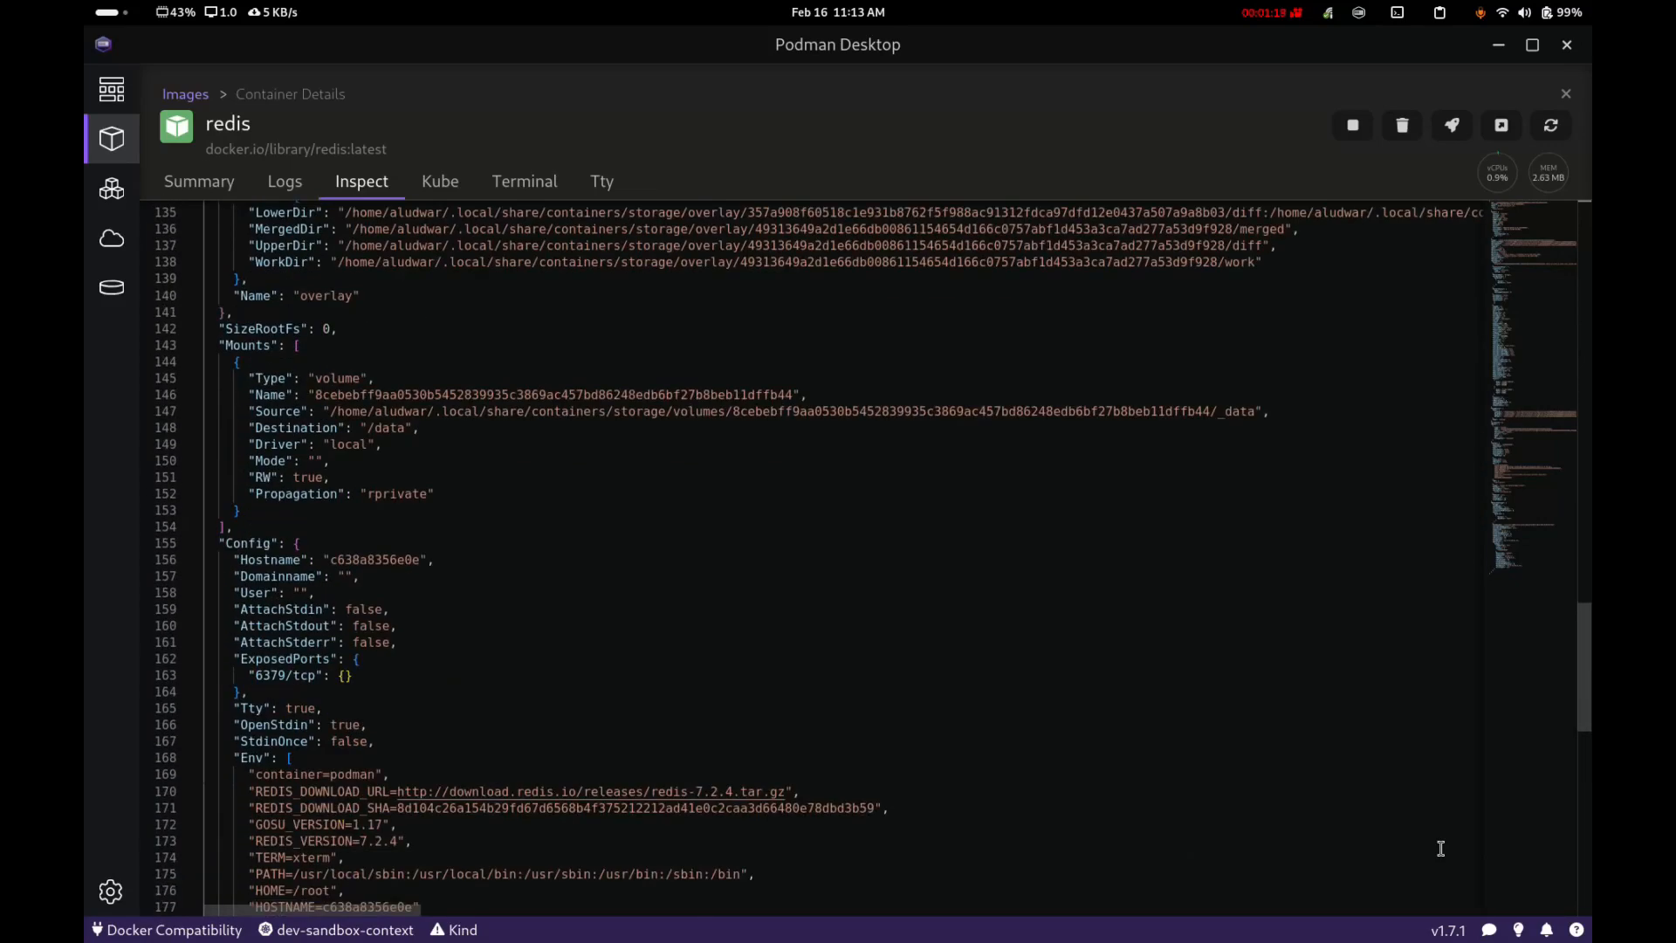
pyautogui.scroll(20, 1441, 848)
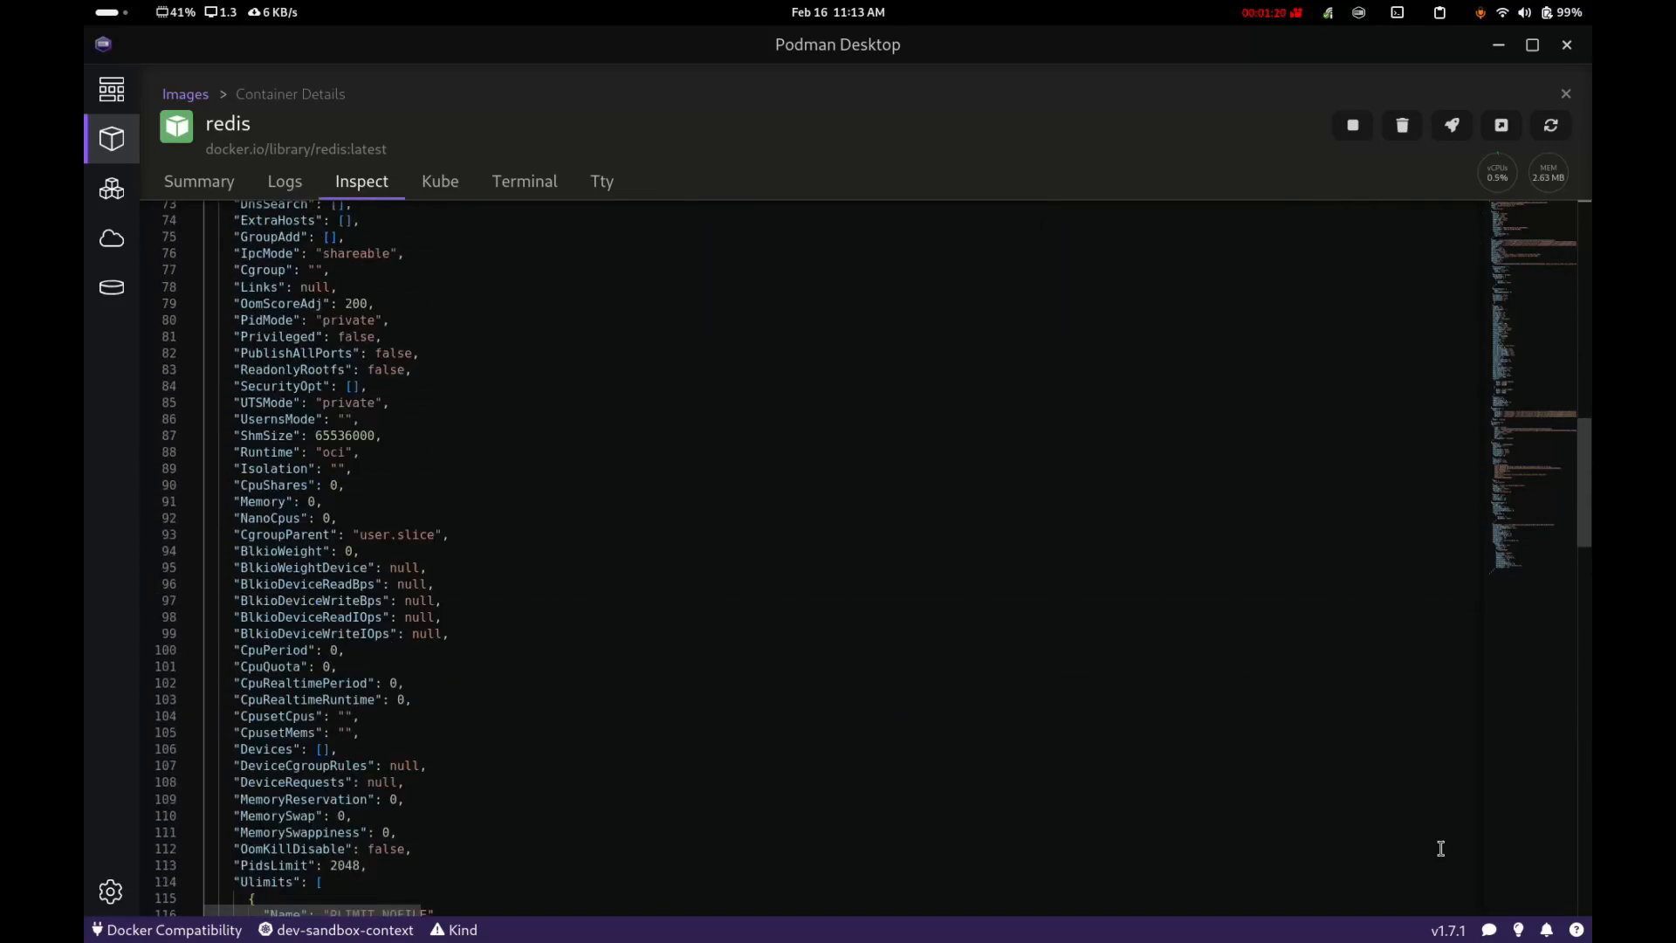
pyautogui.click(440, 182)
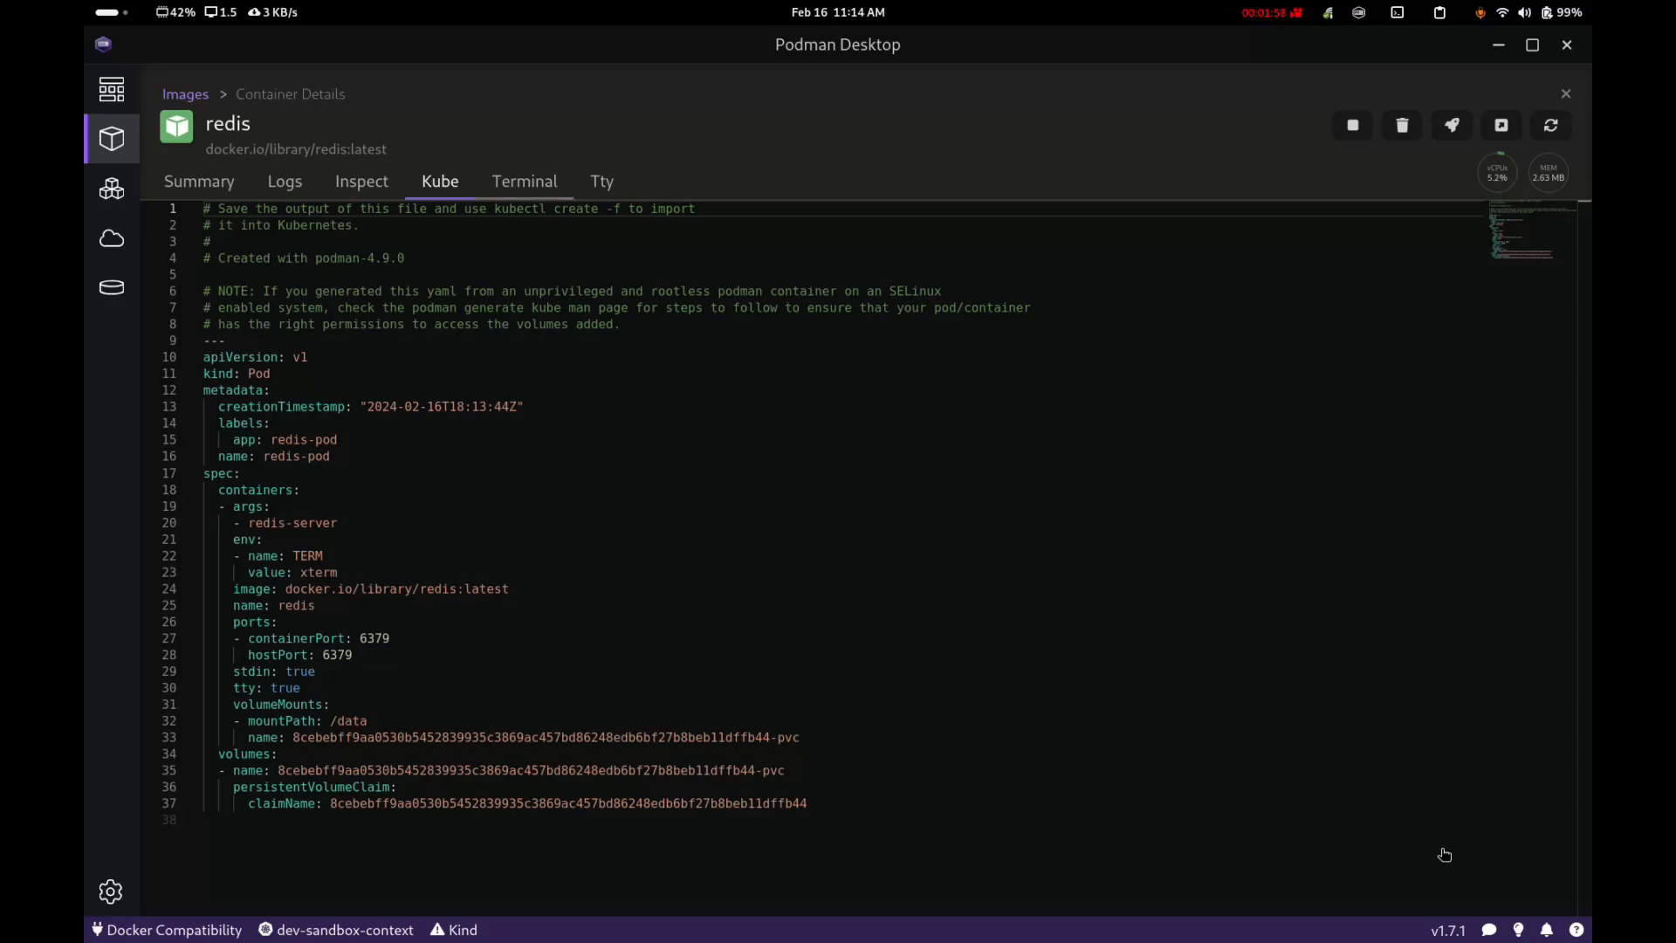
# Step: Open a shell inside the redis container and start redis-cli
pyautogui.click(525, 182)
pyautogui.click(1441, 849)
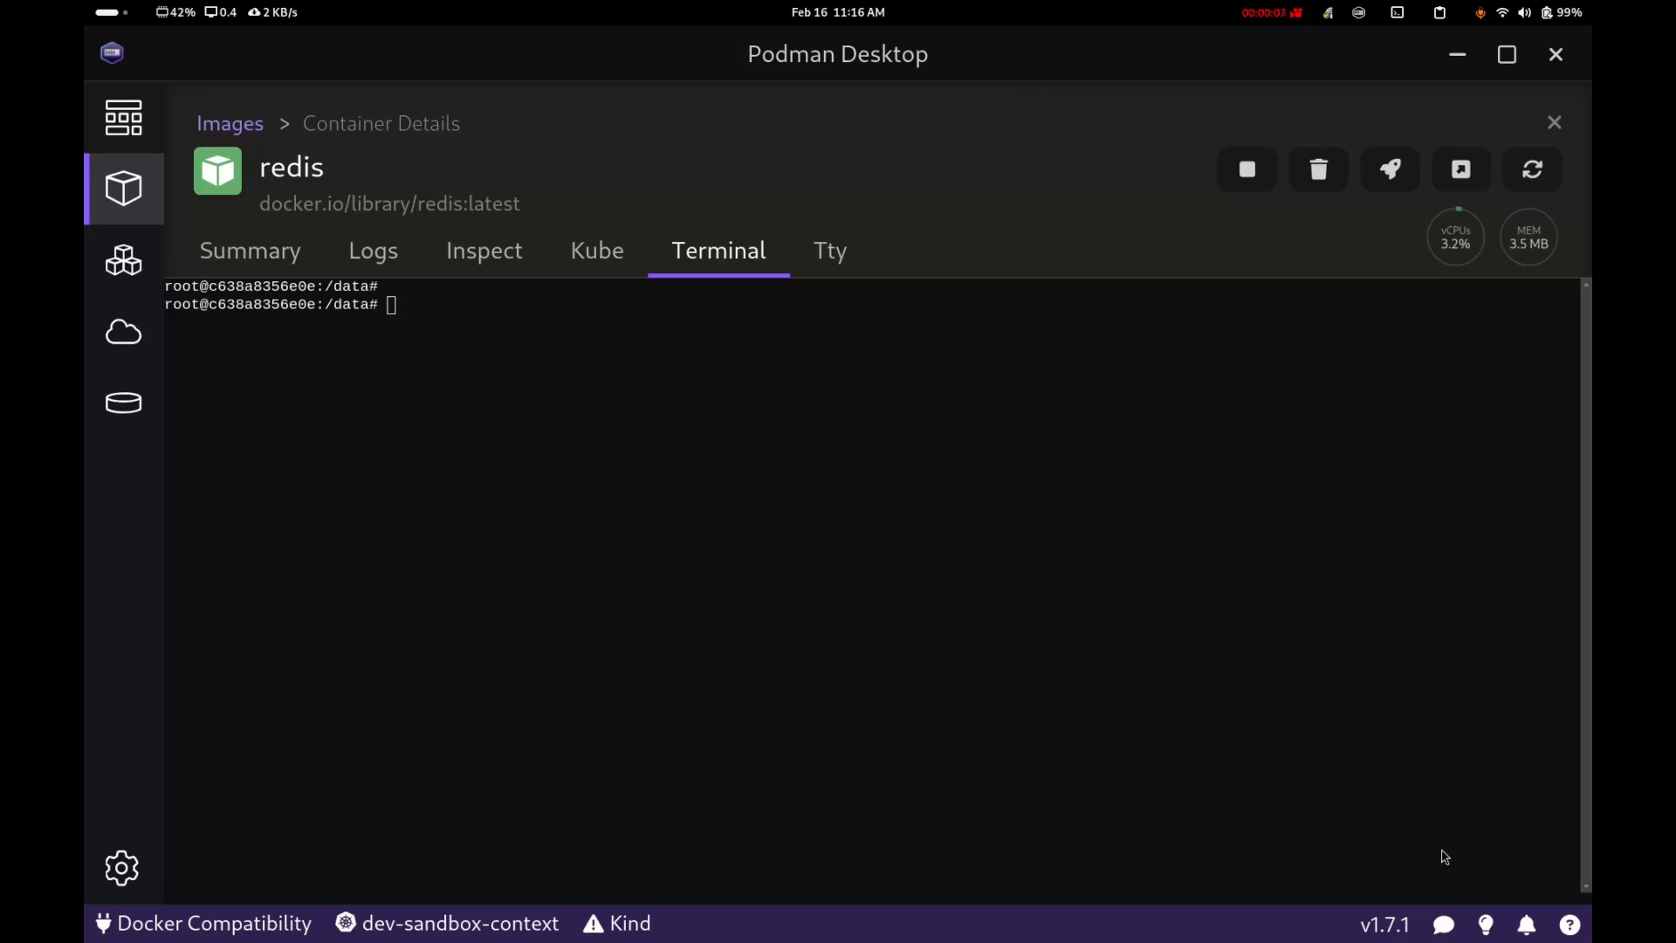
pyautogui.click(1440, 849)
pyautogui.write('redis-cli')
pyautogui.press('Return')
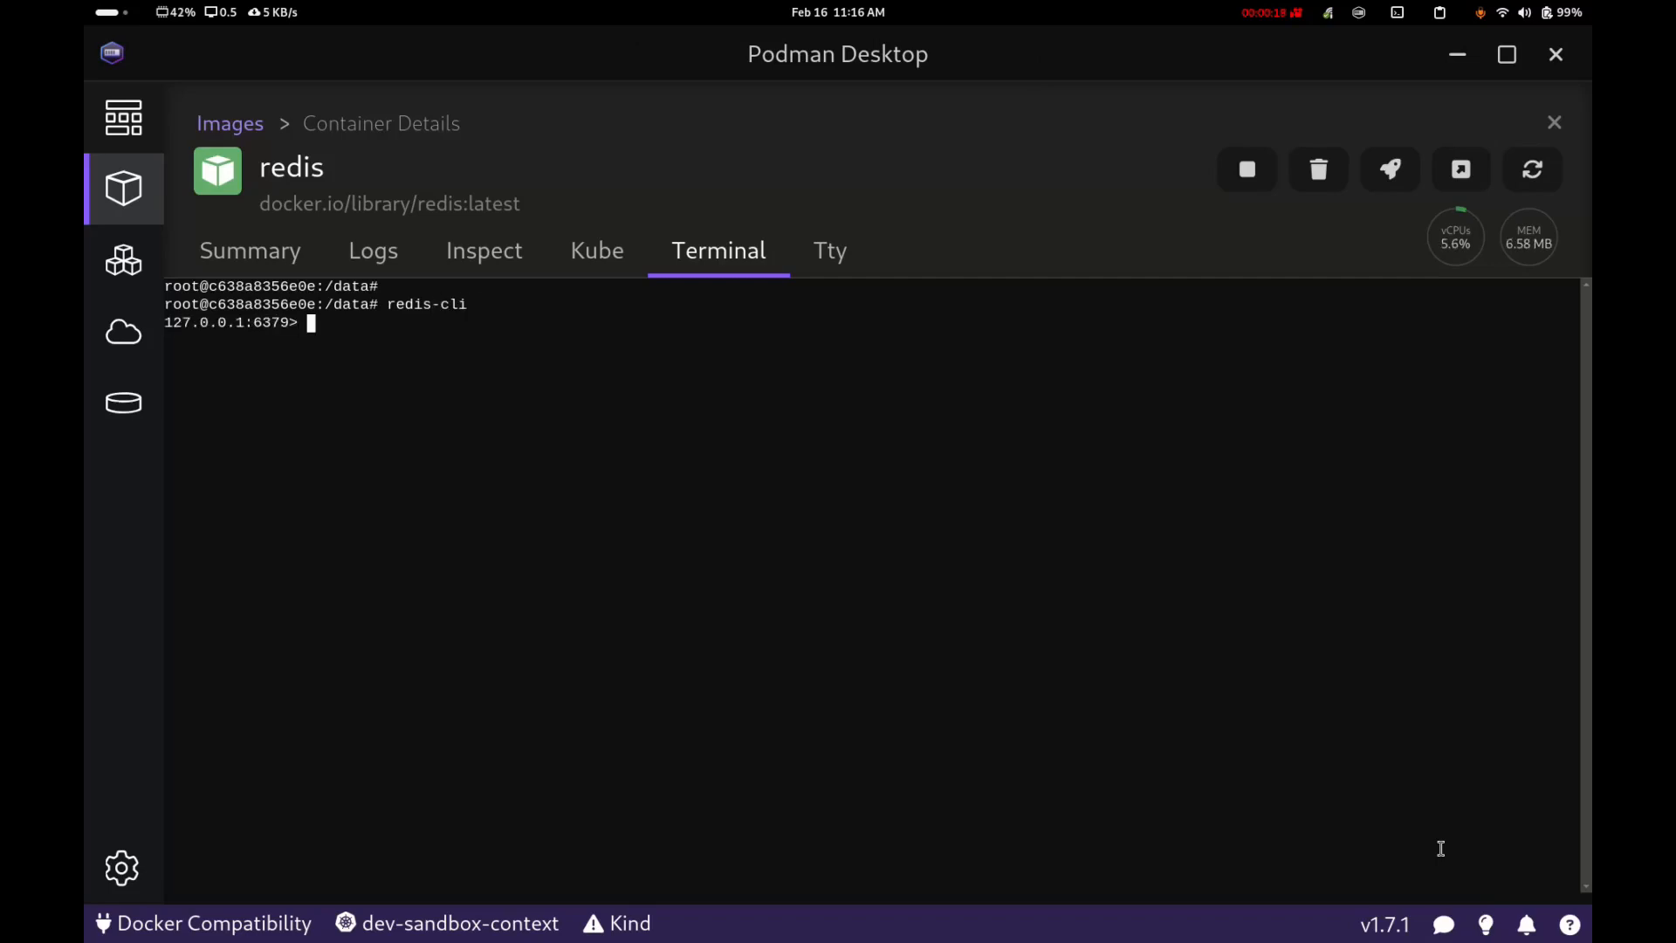
# Step: Set the Redis key hello to "Hello, RHUG!" and read the key back
pyautogui.write('SET hello "Hello, RHUG!"')
pyautogui.press('Return')
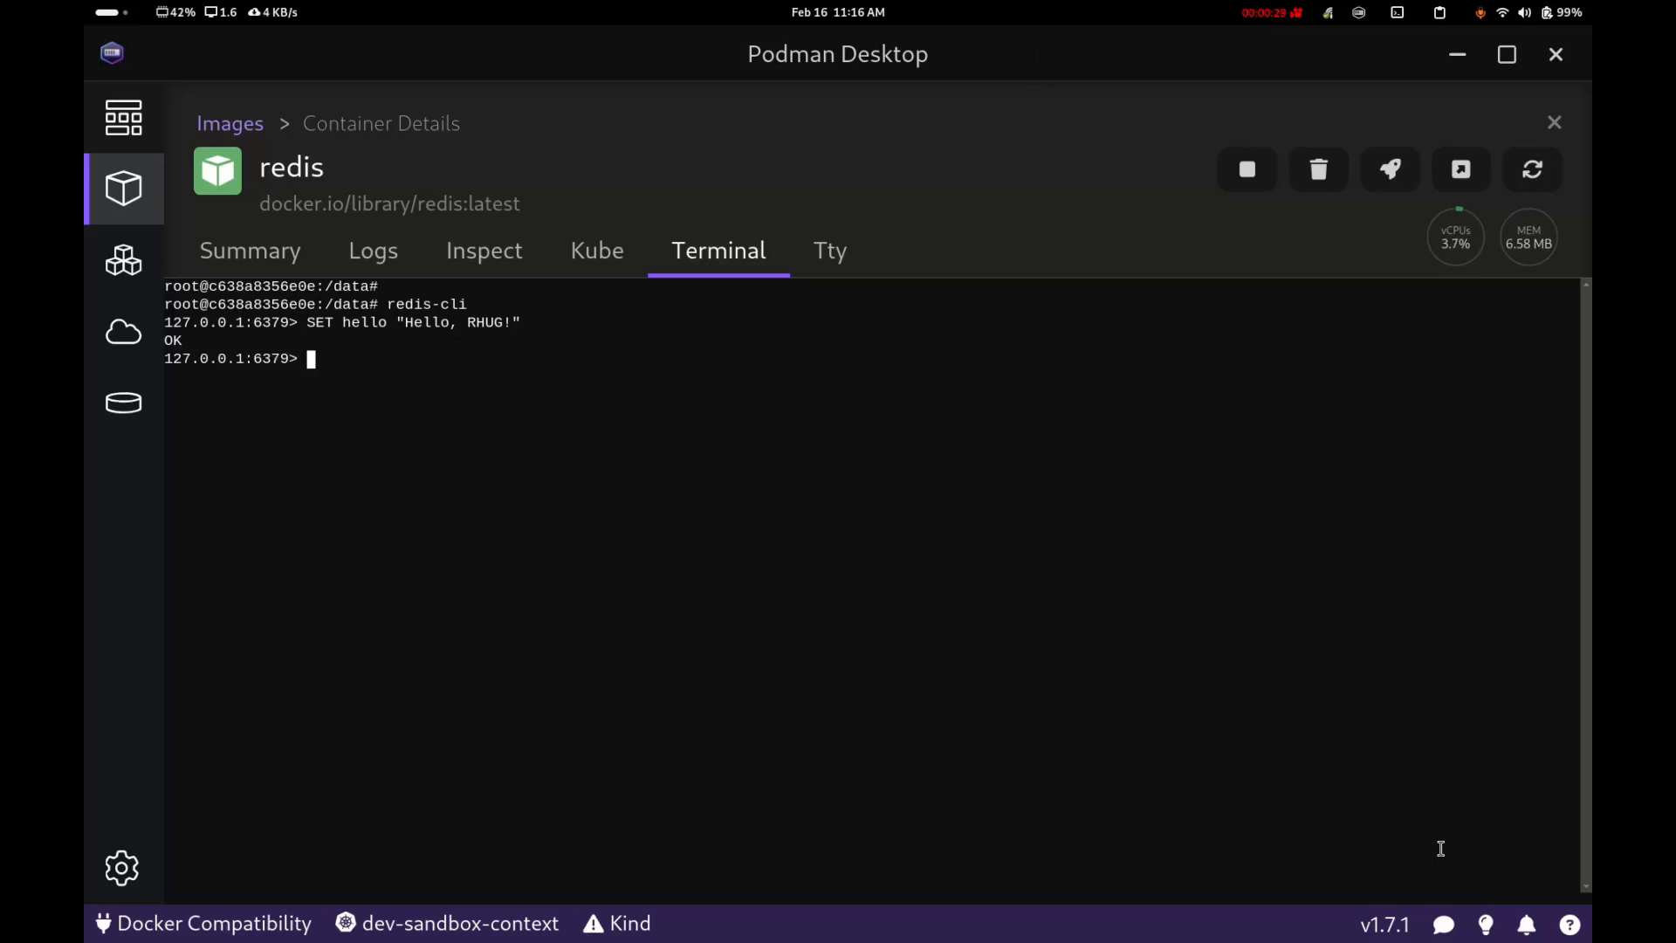
pyautogui.write('GET hello')
pyautogui.press('Return')
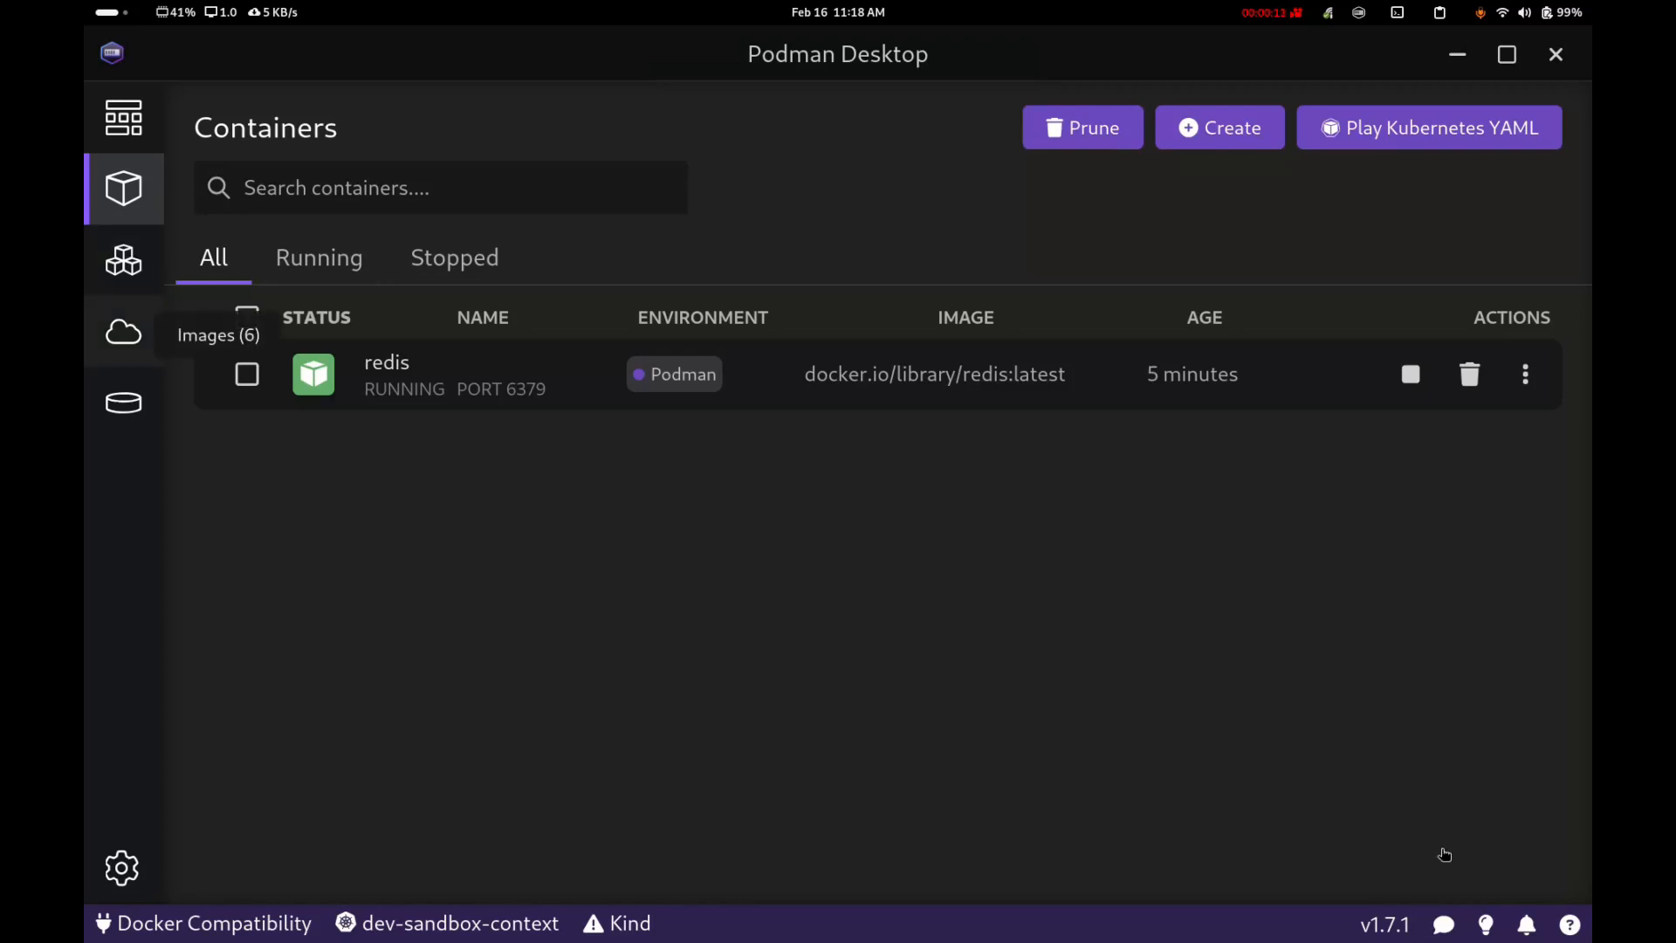
# Step: Open the container creation form for the latest python-app image and review its basic options
pyautogui.click(123, 331)
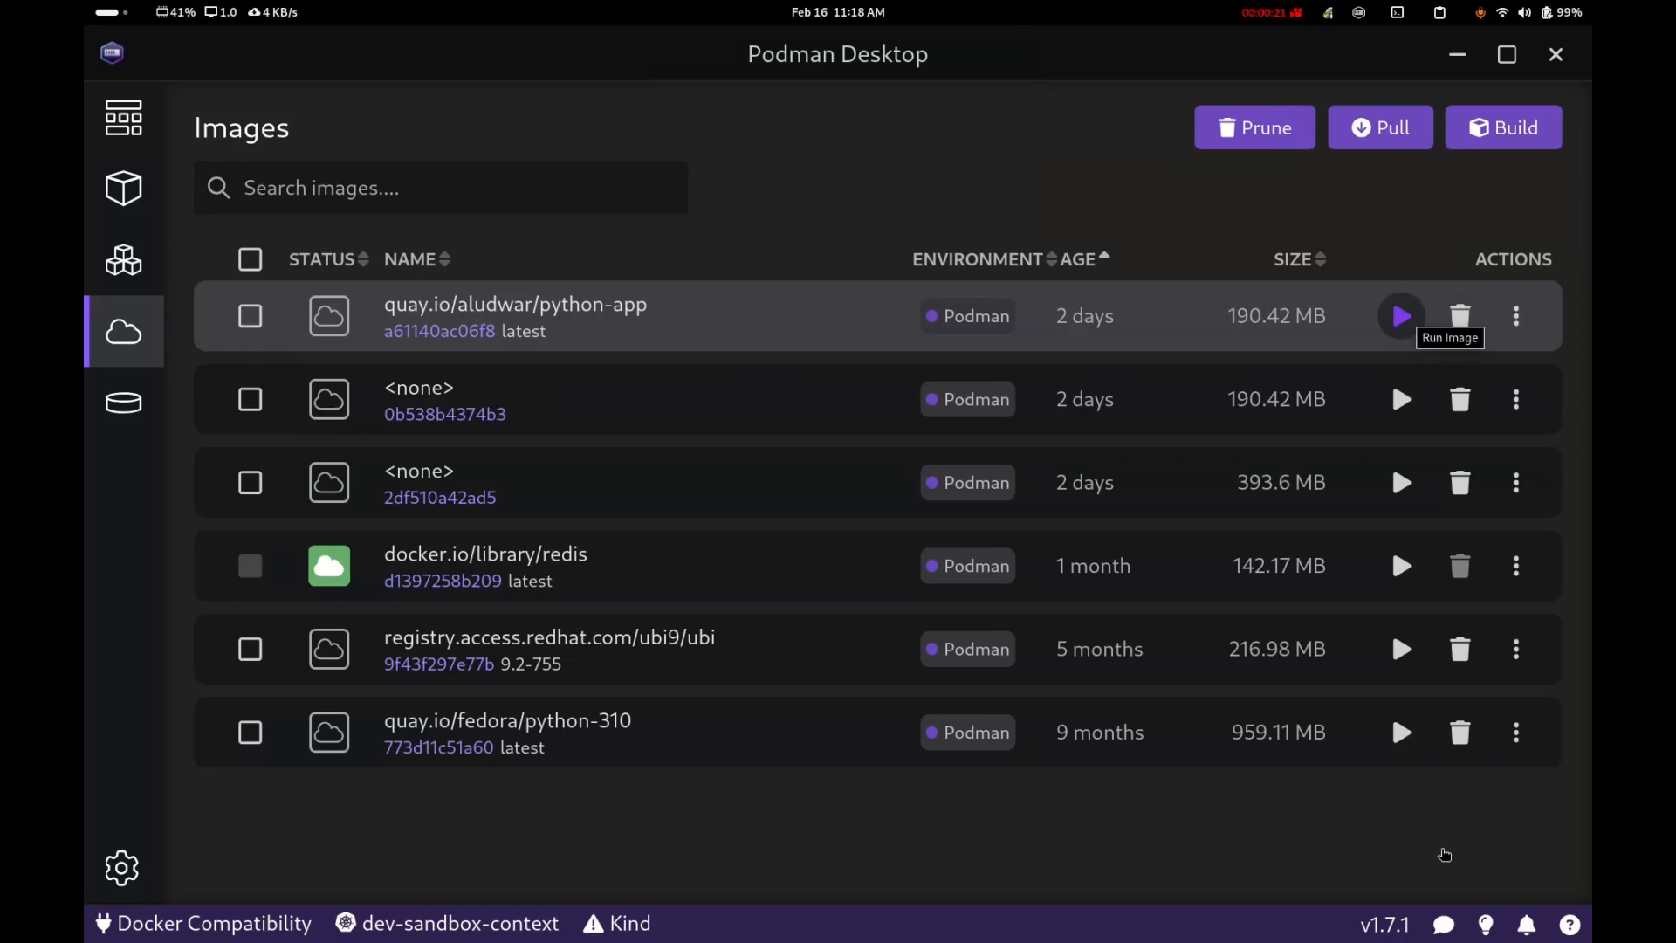
pyautogui.press('Return')
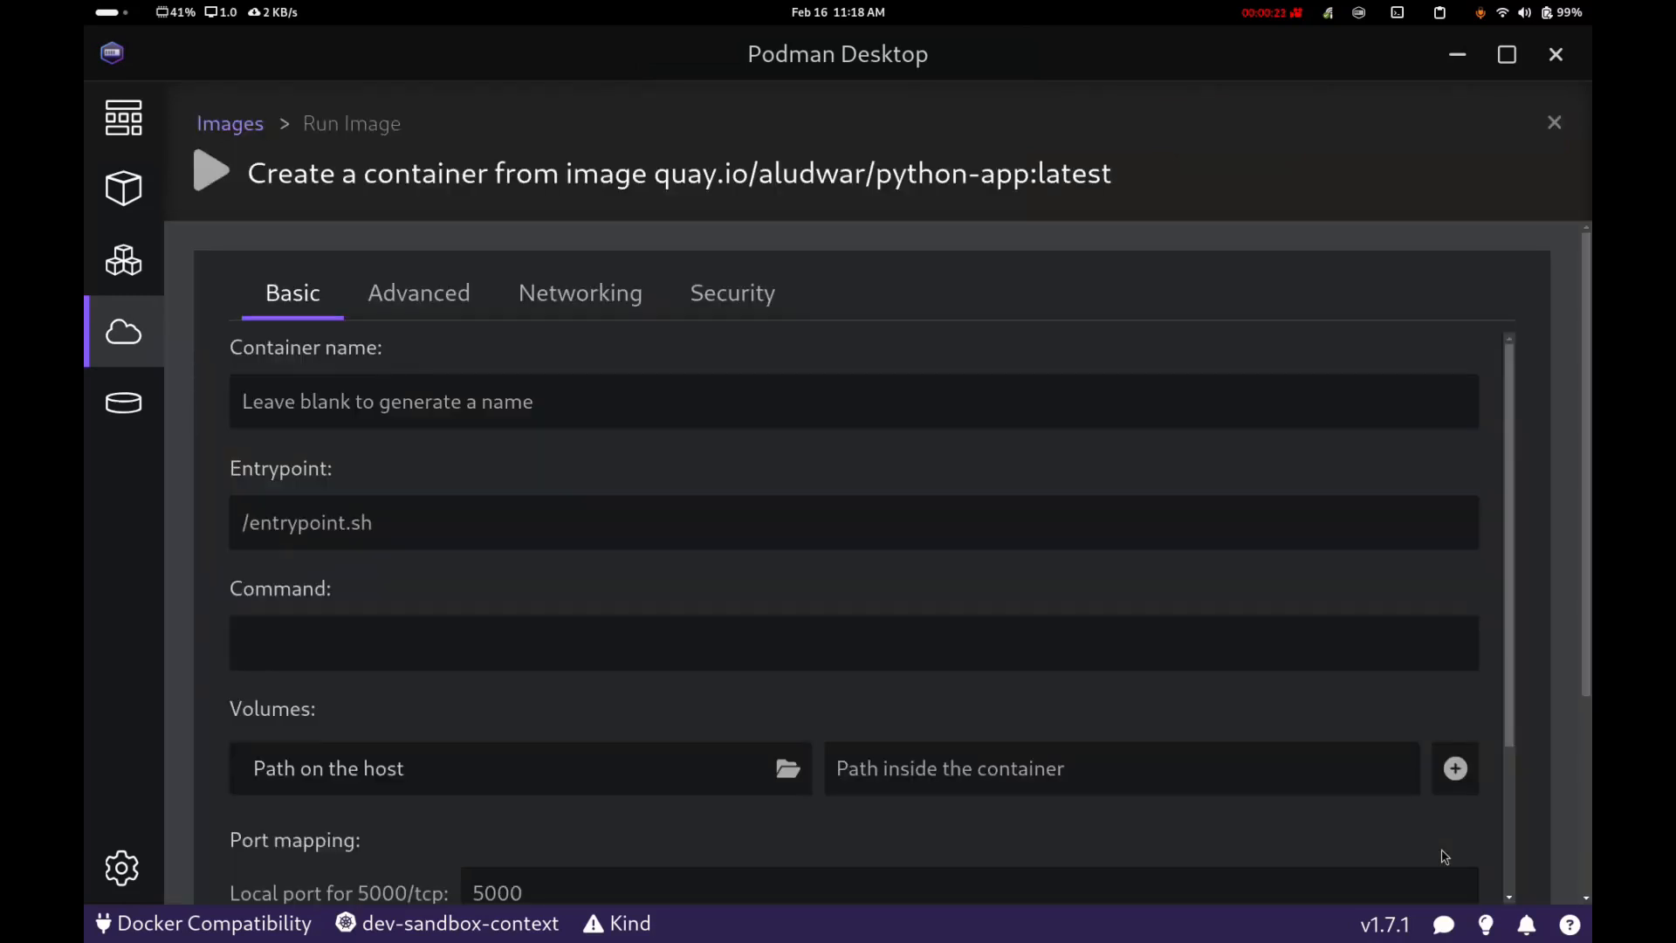
pyautogui.scroll(-3, 1444, 856)
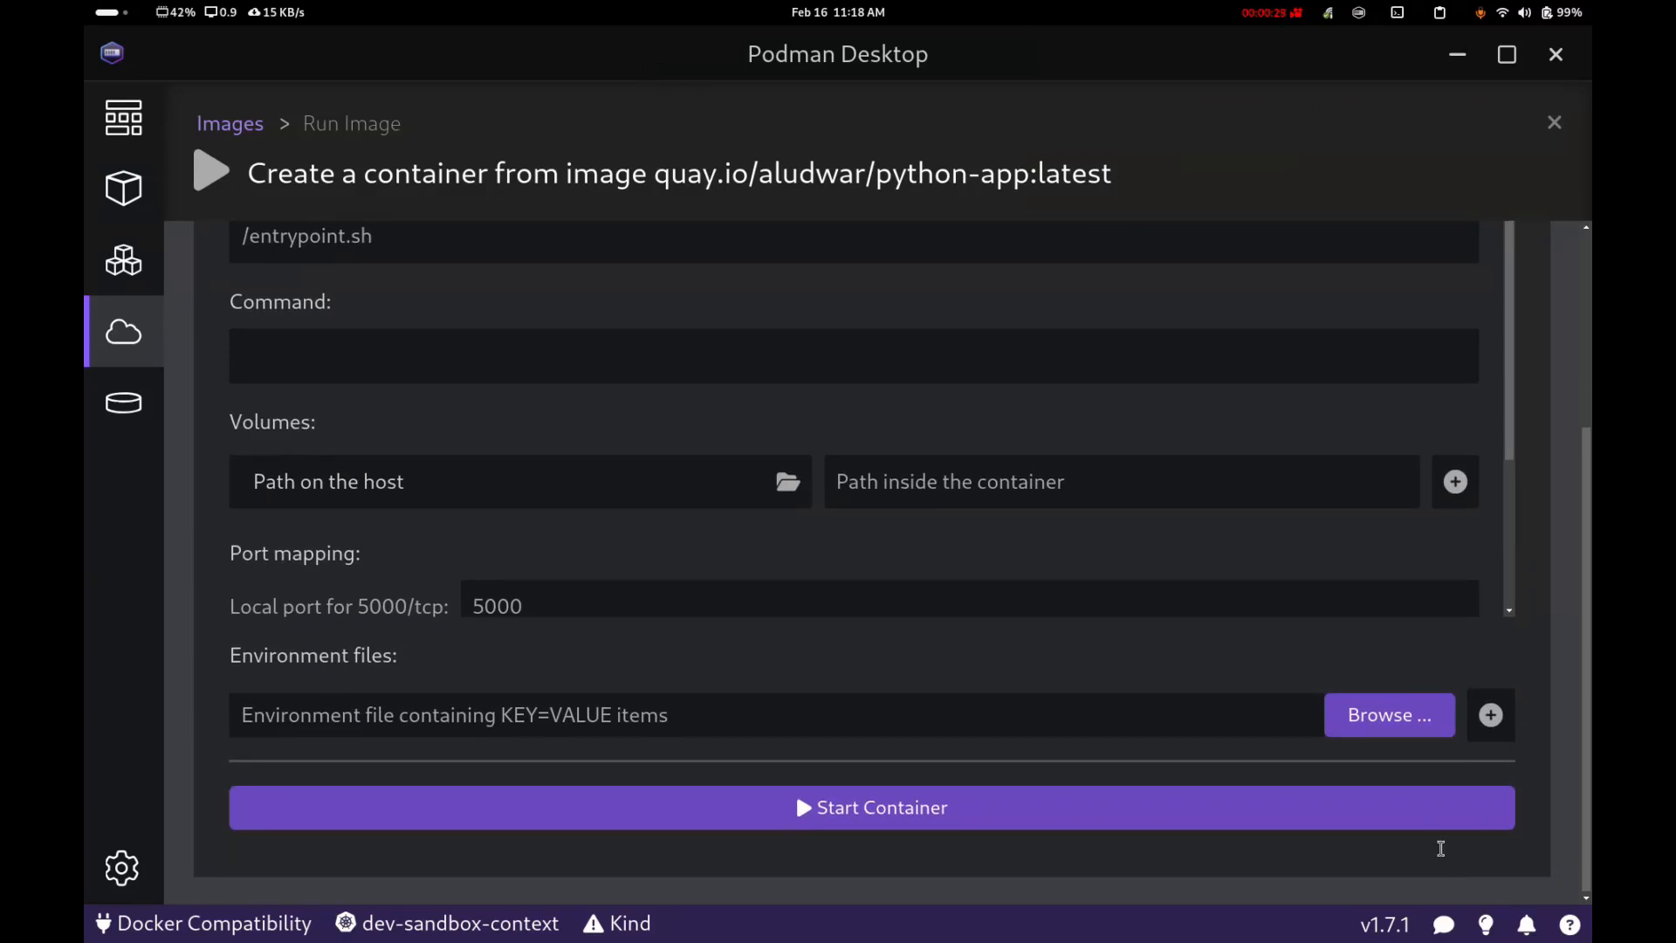
pyautogui.scroll(3, 1440, 849)
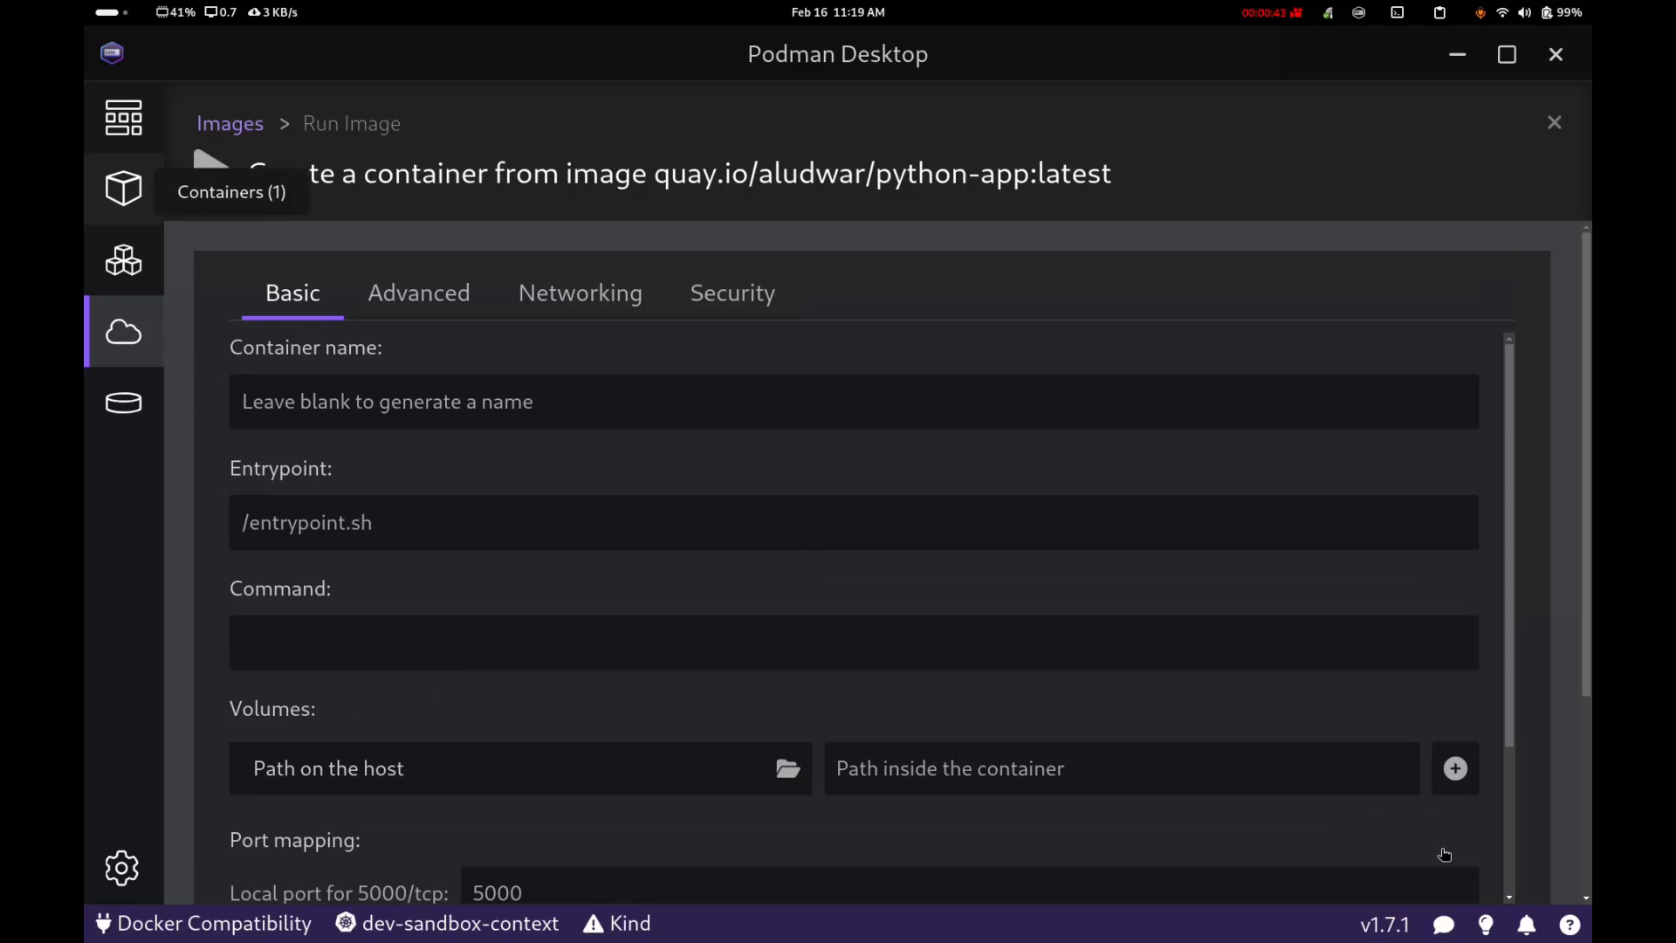
# Step: Search the redis container's inspect data for "ipaddress", select the IPAddress value and close the search
pyautogui.click(123, 187)
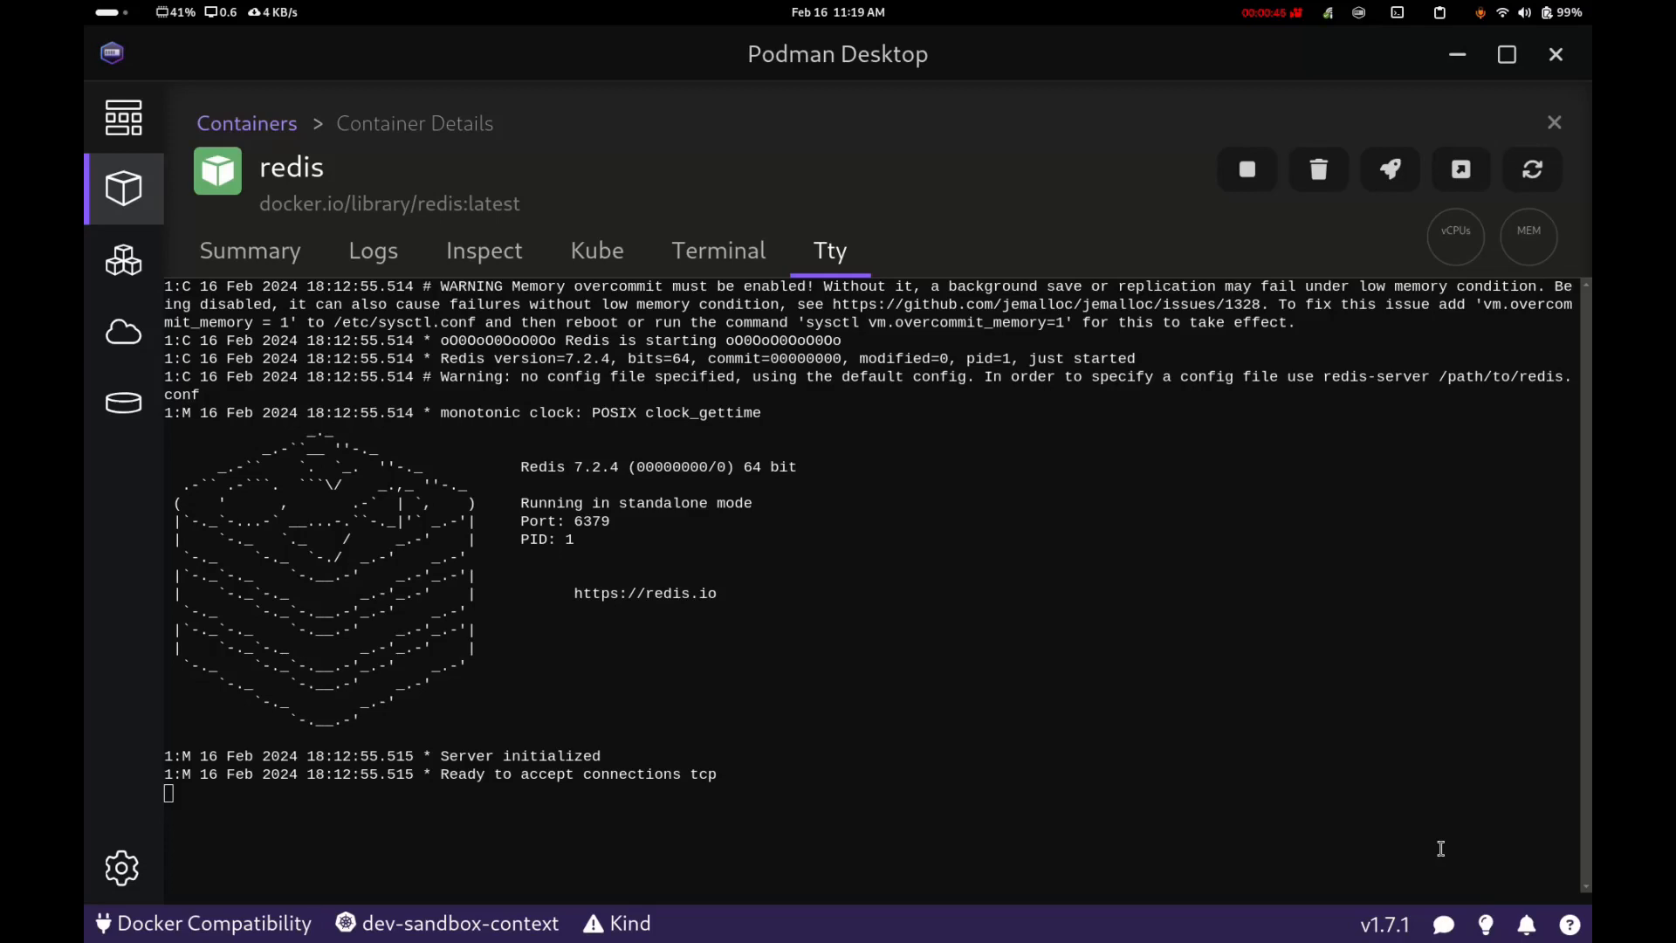
pyautogui.click(485, 251)
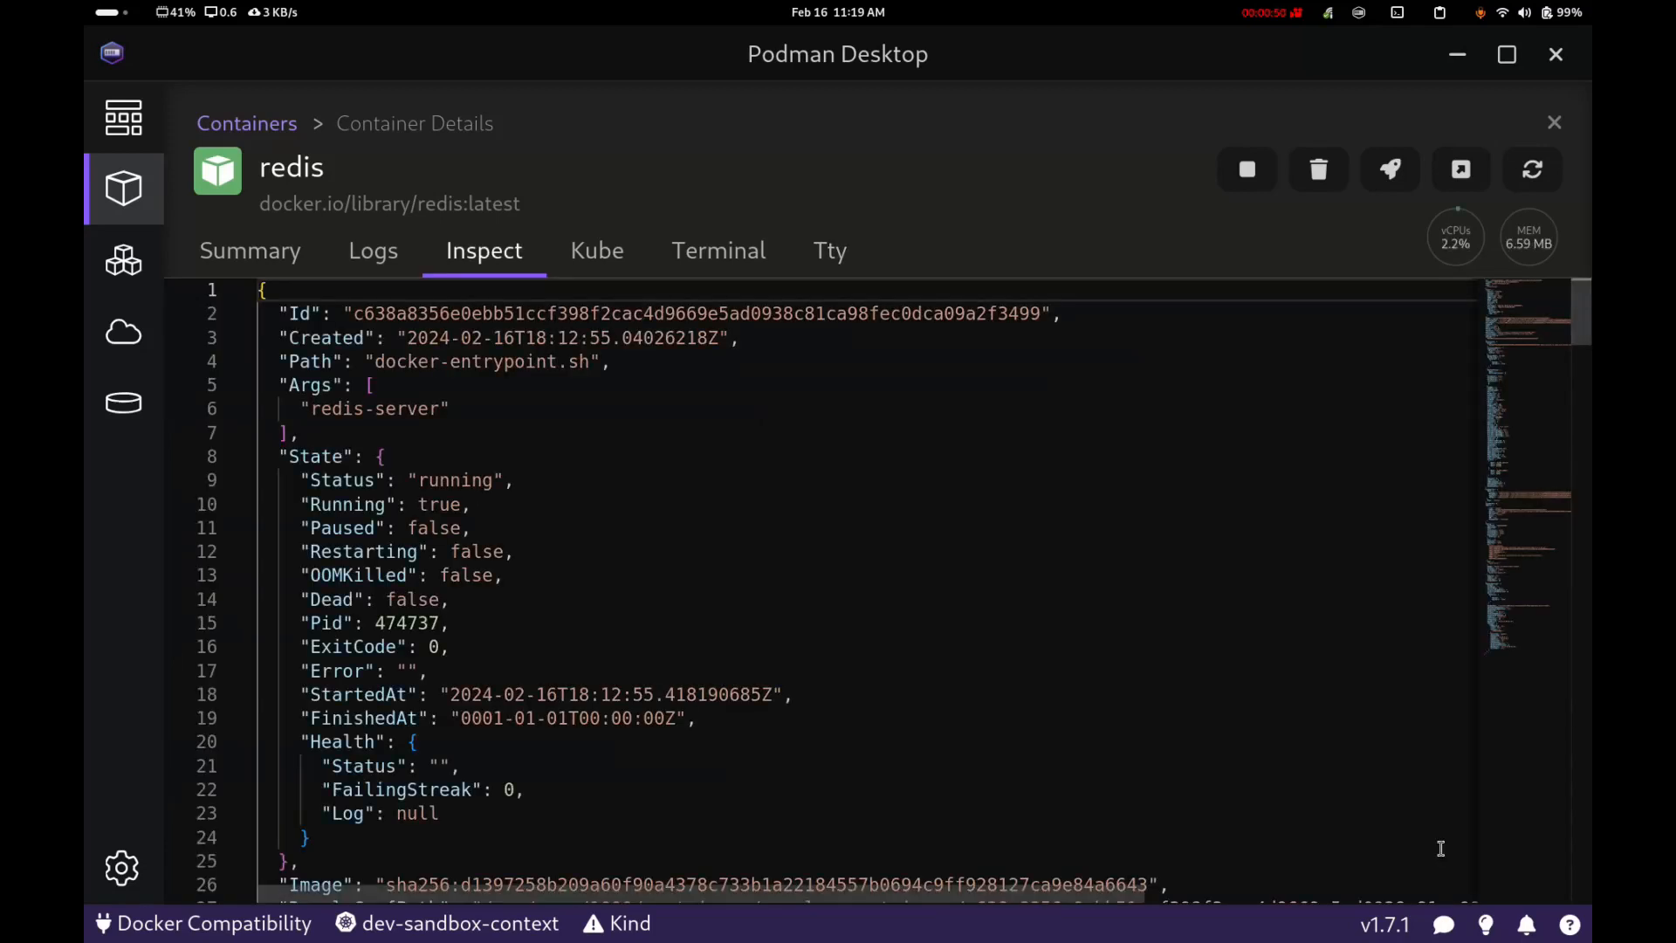
pyautogui.click(301, 433)
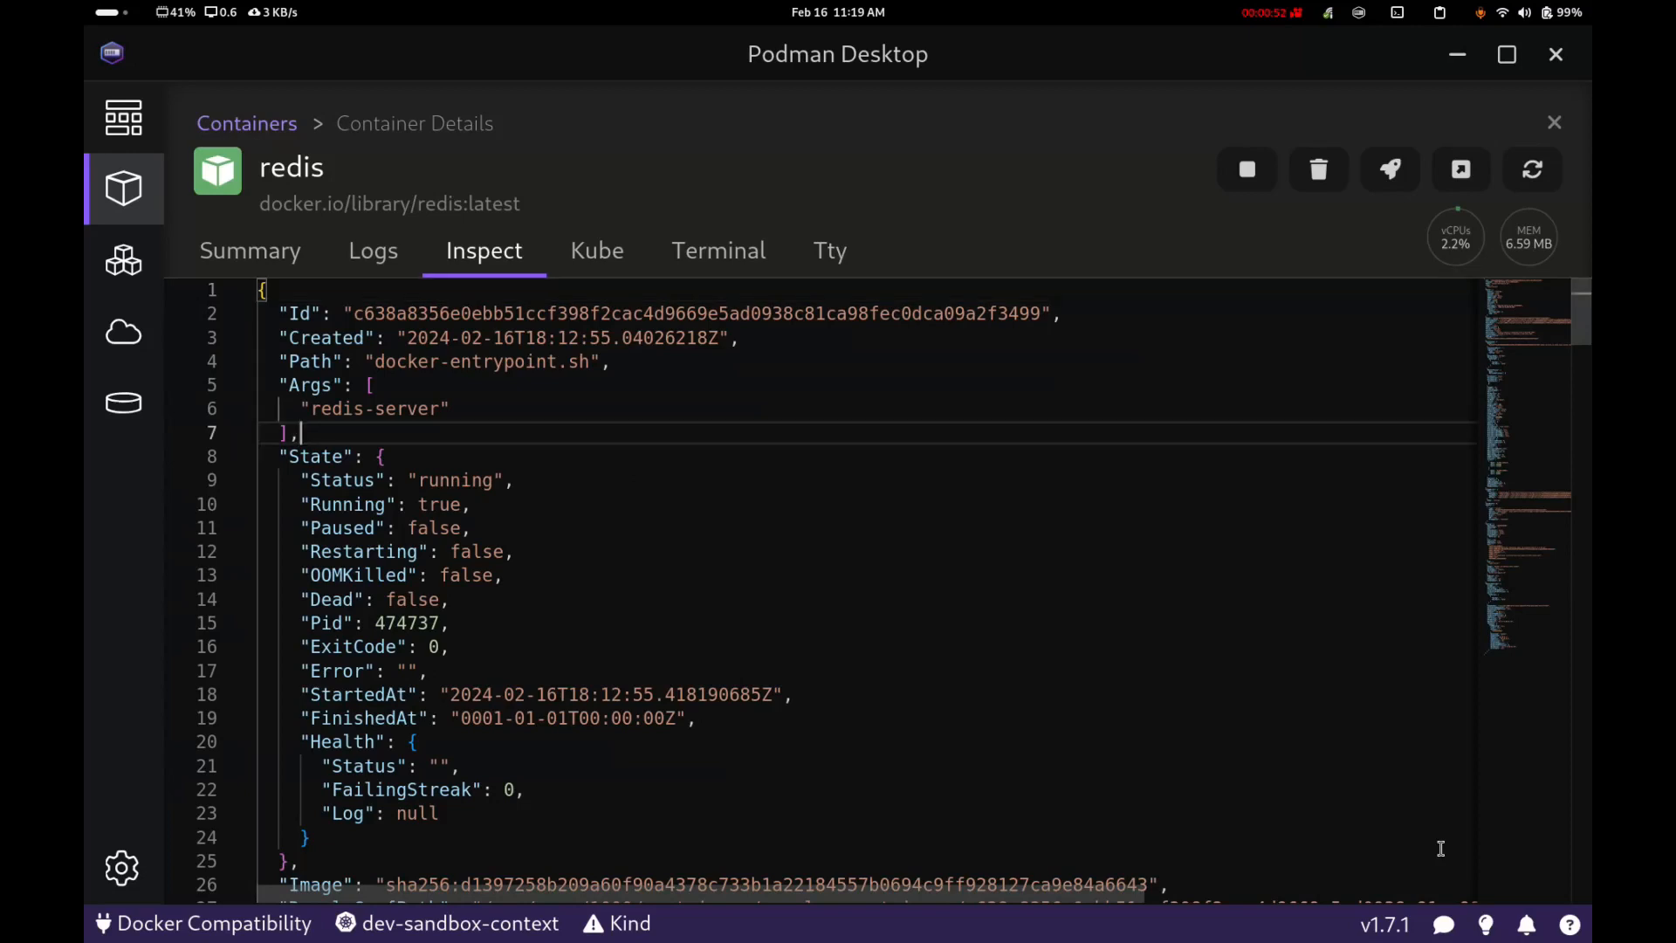
pyautogui.hotkey('ctrl', 'f')
pyautogui.write('ipa')
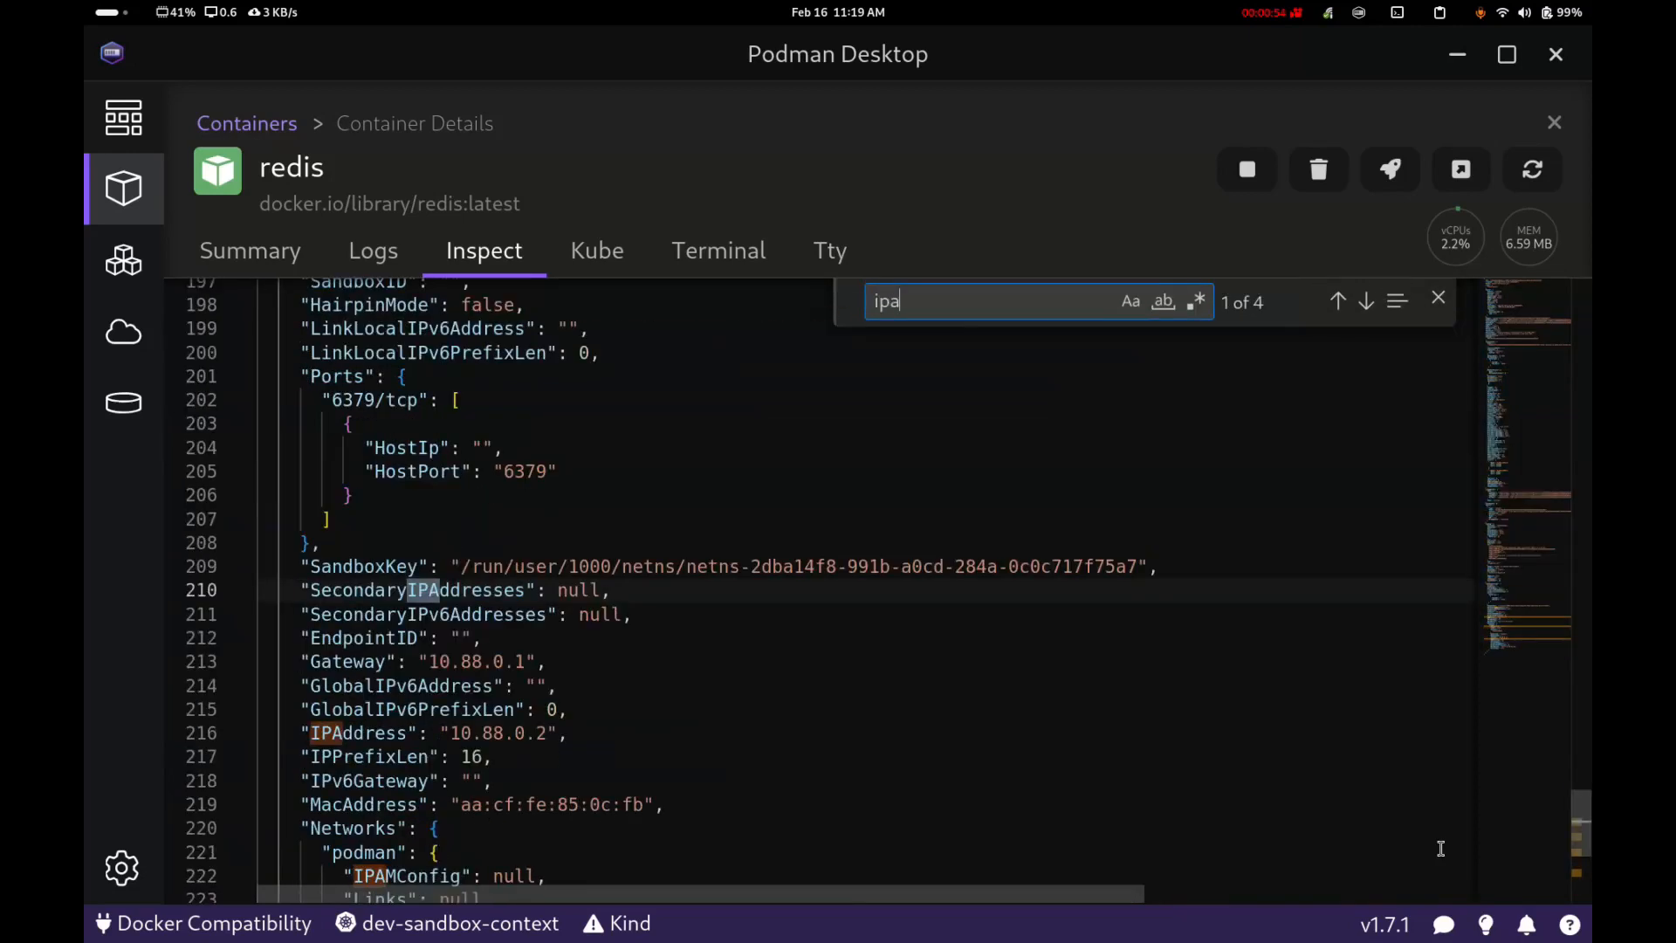
pyautogui.write('ddress')
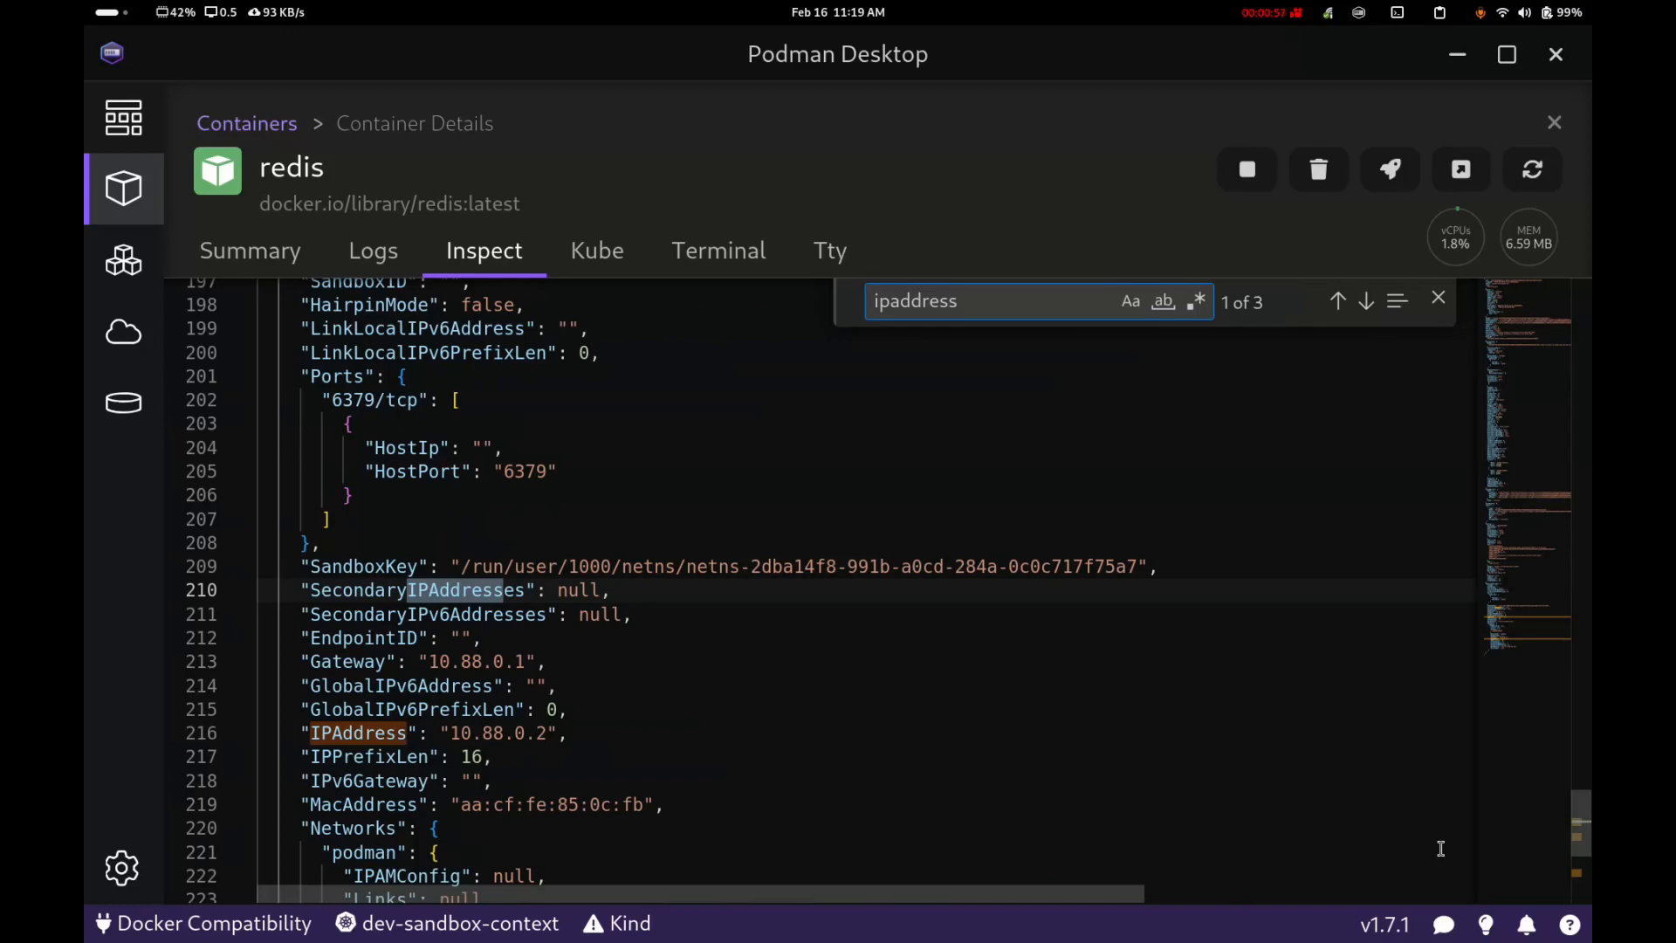
pyautogui.moveTo(451, 733); pyautogui.dragTo(549, 733)
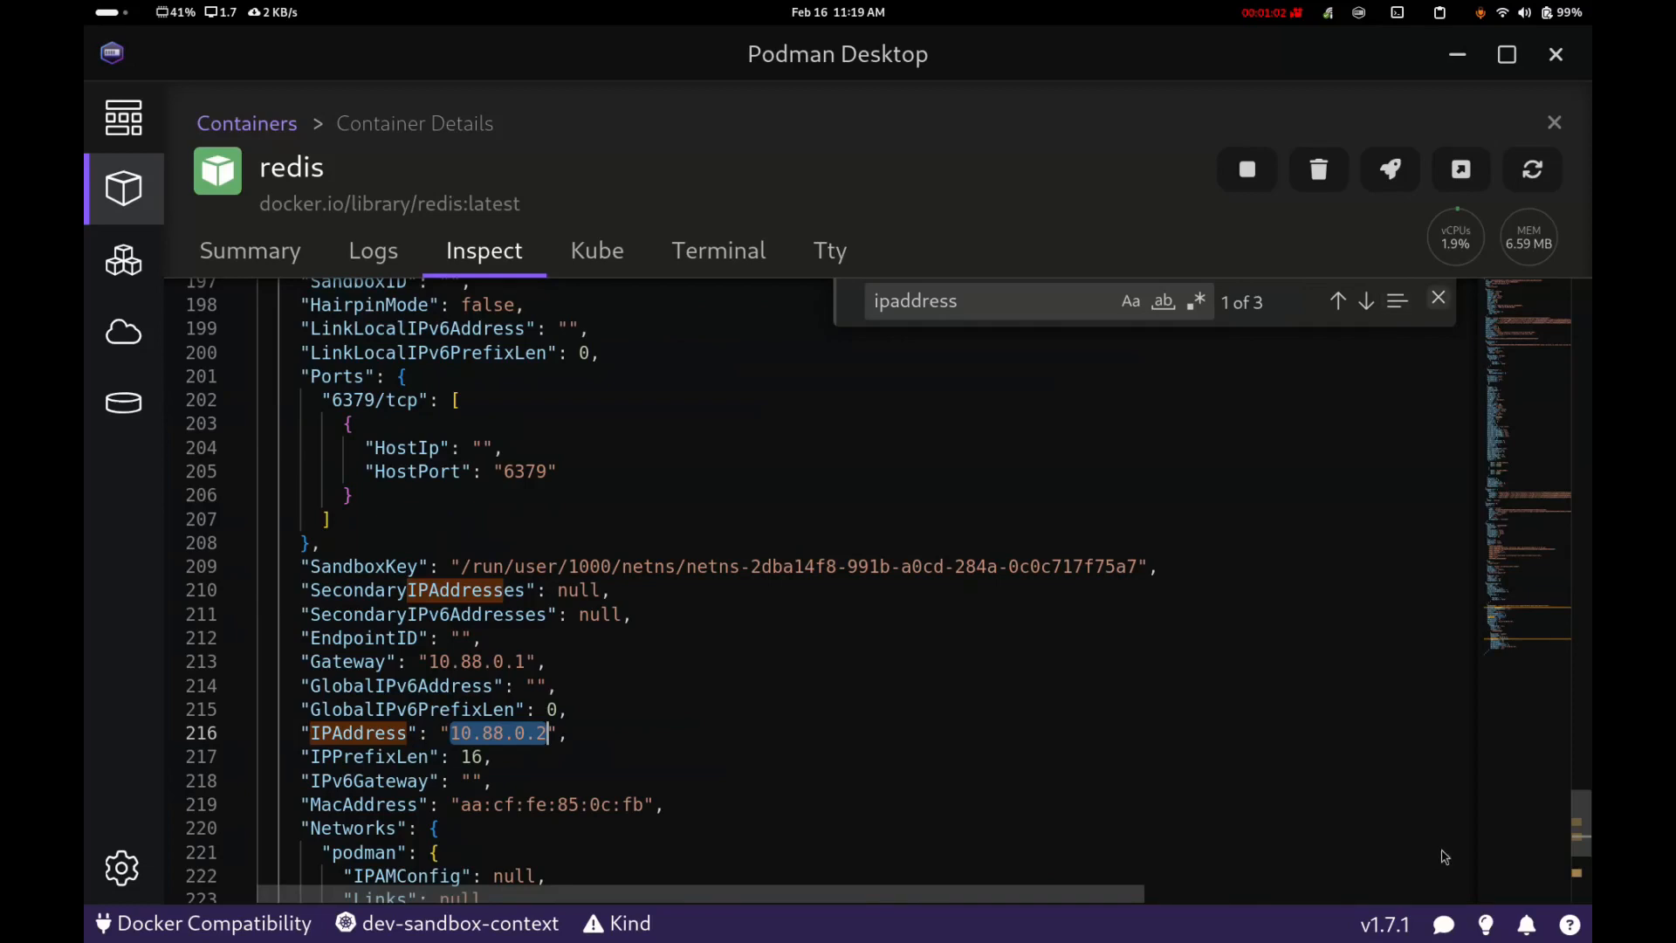
pyautogui.click(1438, 298)
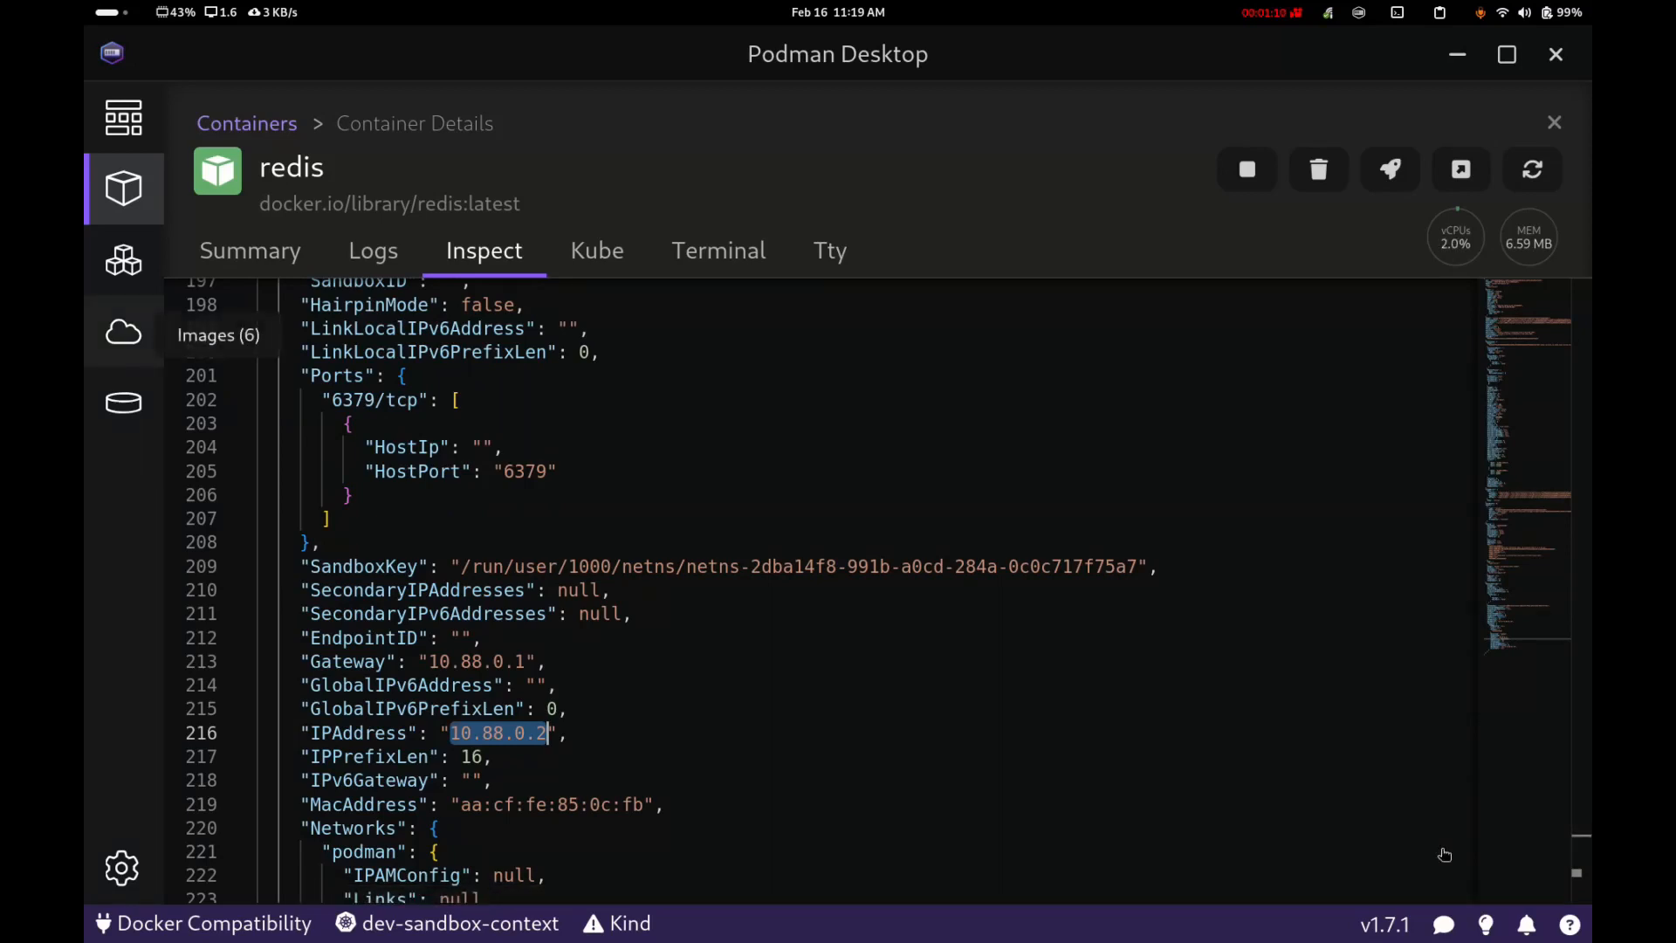
# Step: Begin a new container from the python-app image on quay.io and name it python-app
pyautogui.click(123, 332)
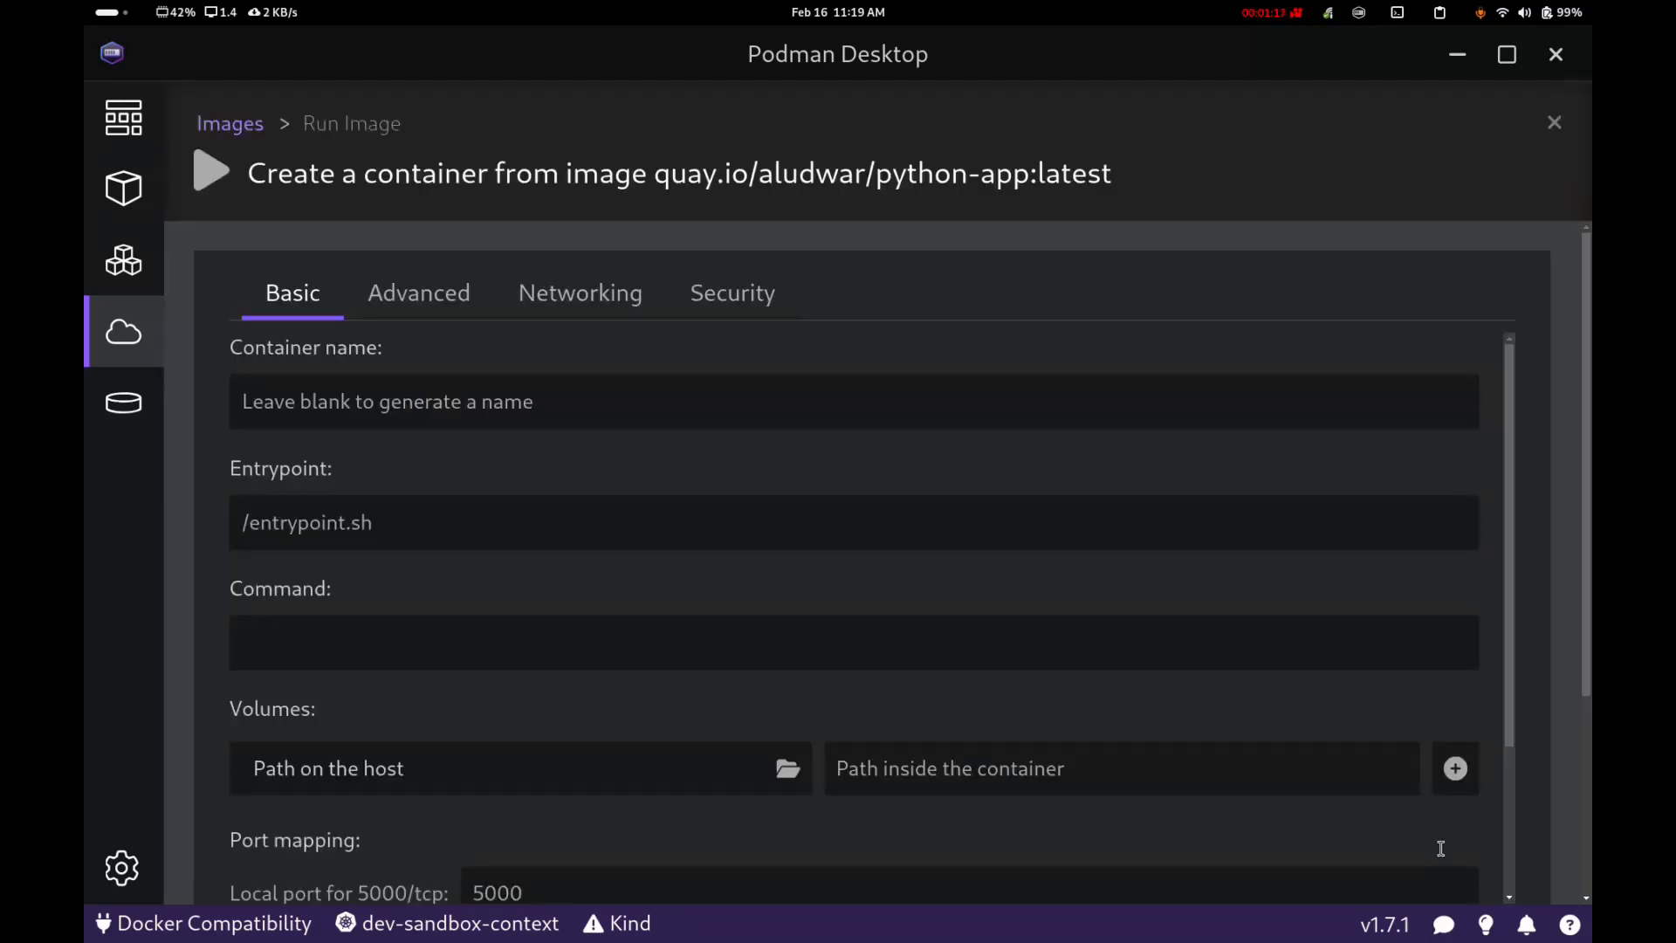
pyautogui.write('pytho')
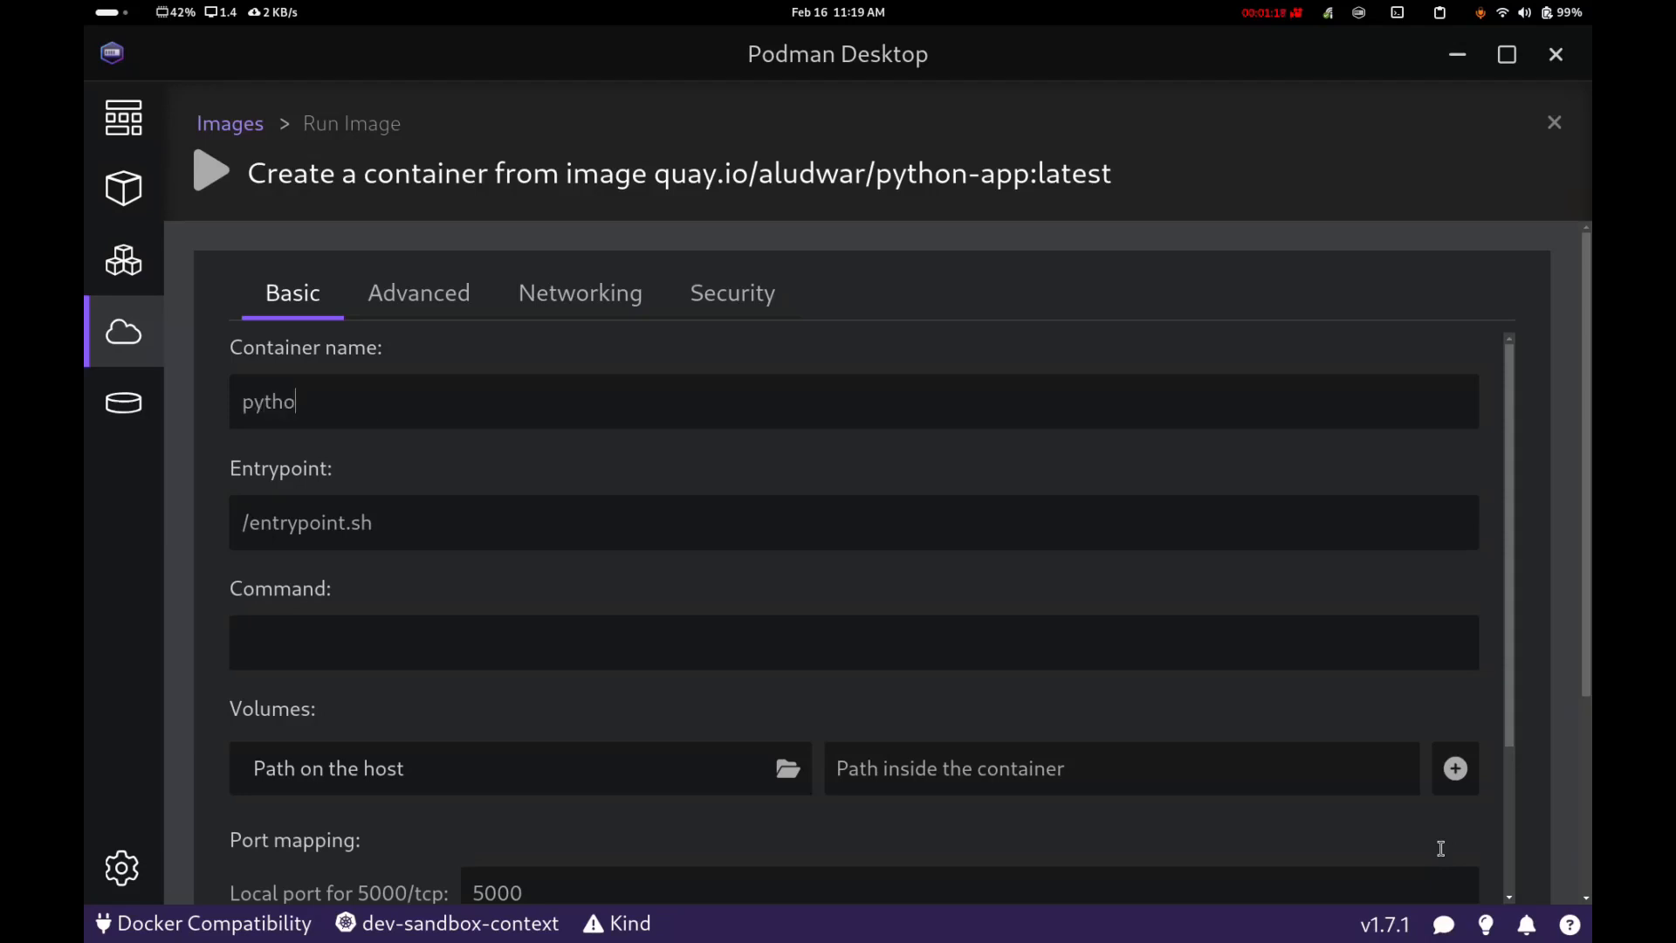
pyautogui.write('n-app')
# Step: Add an extra host named redis with IP address 10.88.0.2 to the container's networking and start the container
pyautogui.click(581, 294)
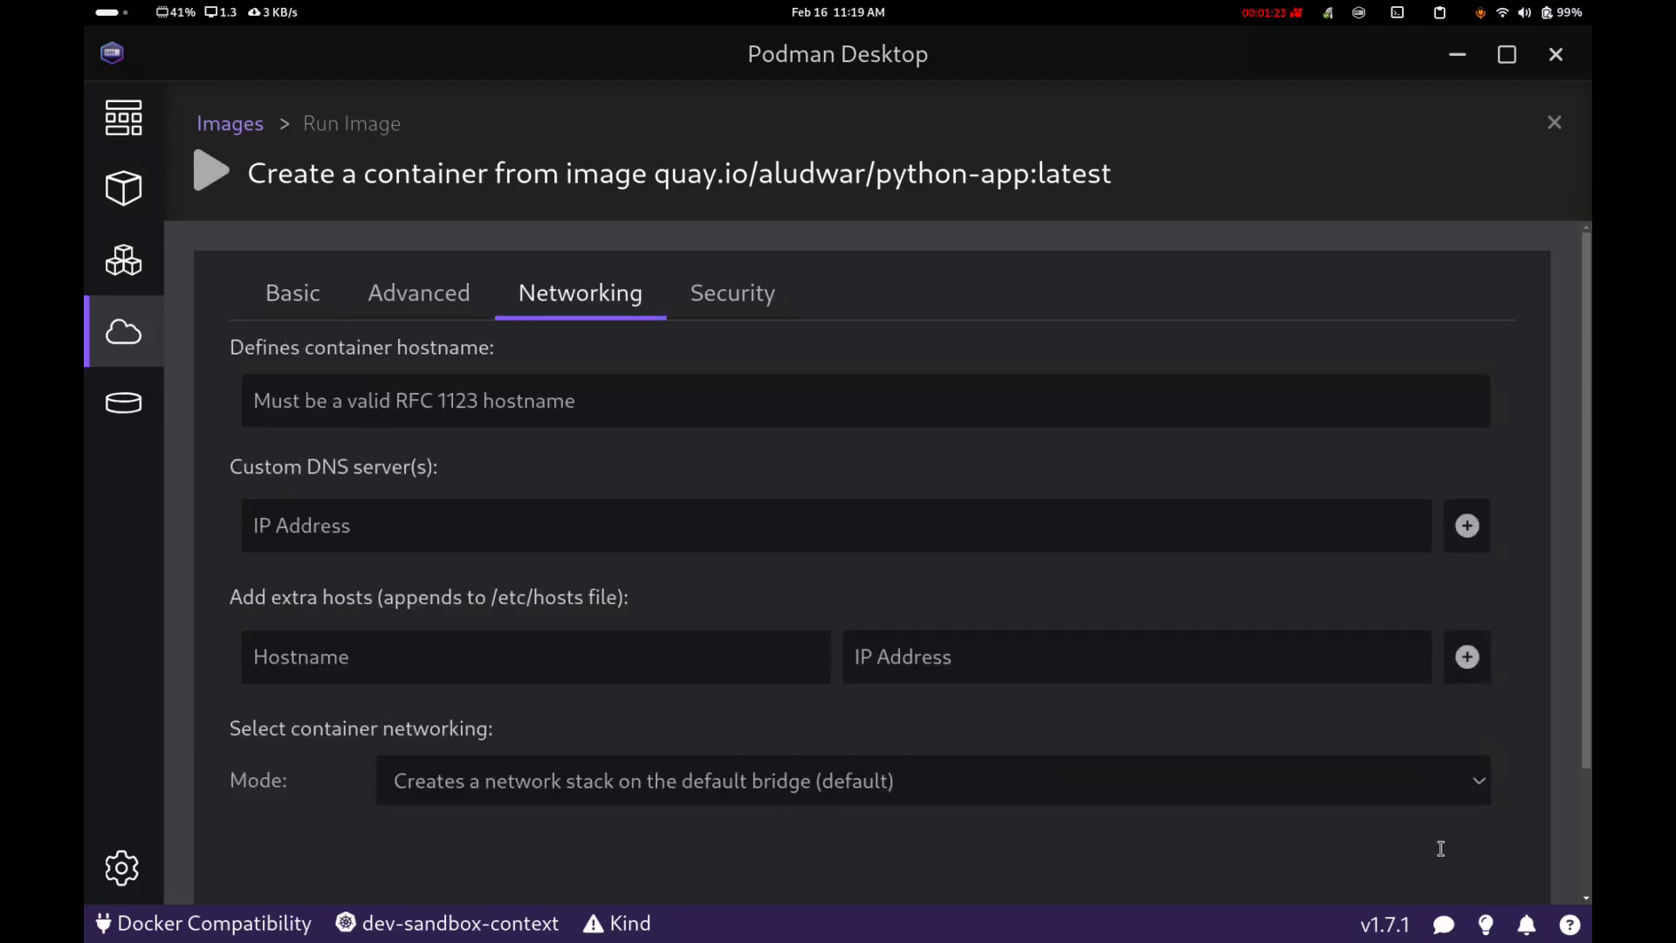
pyautogui.write('redis')
pyautogui.press('Tab')
pyautogui.write('10.88.0.2')
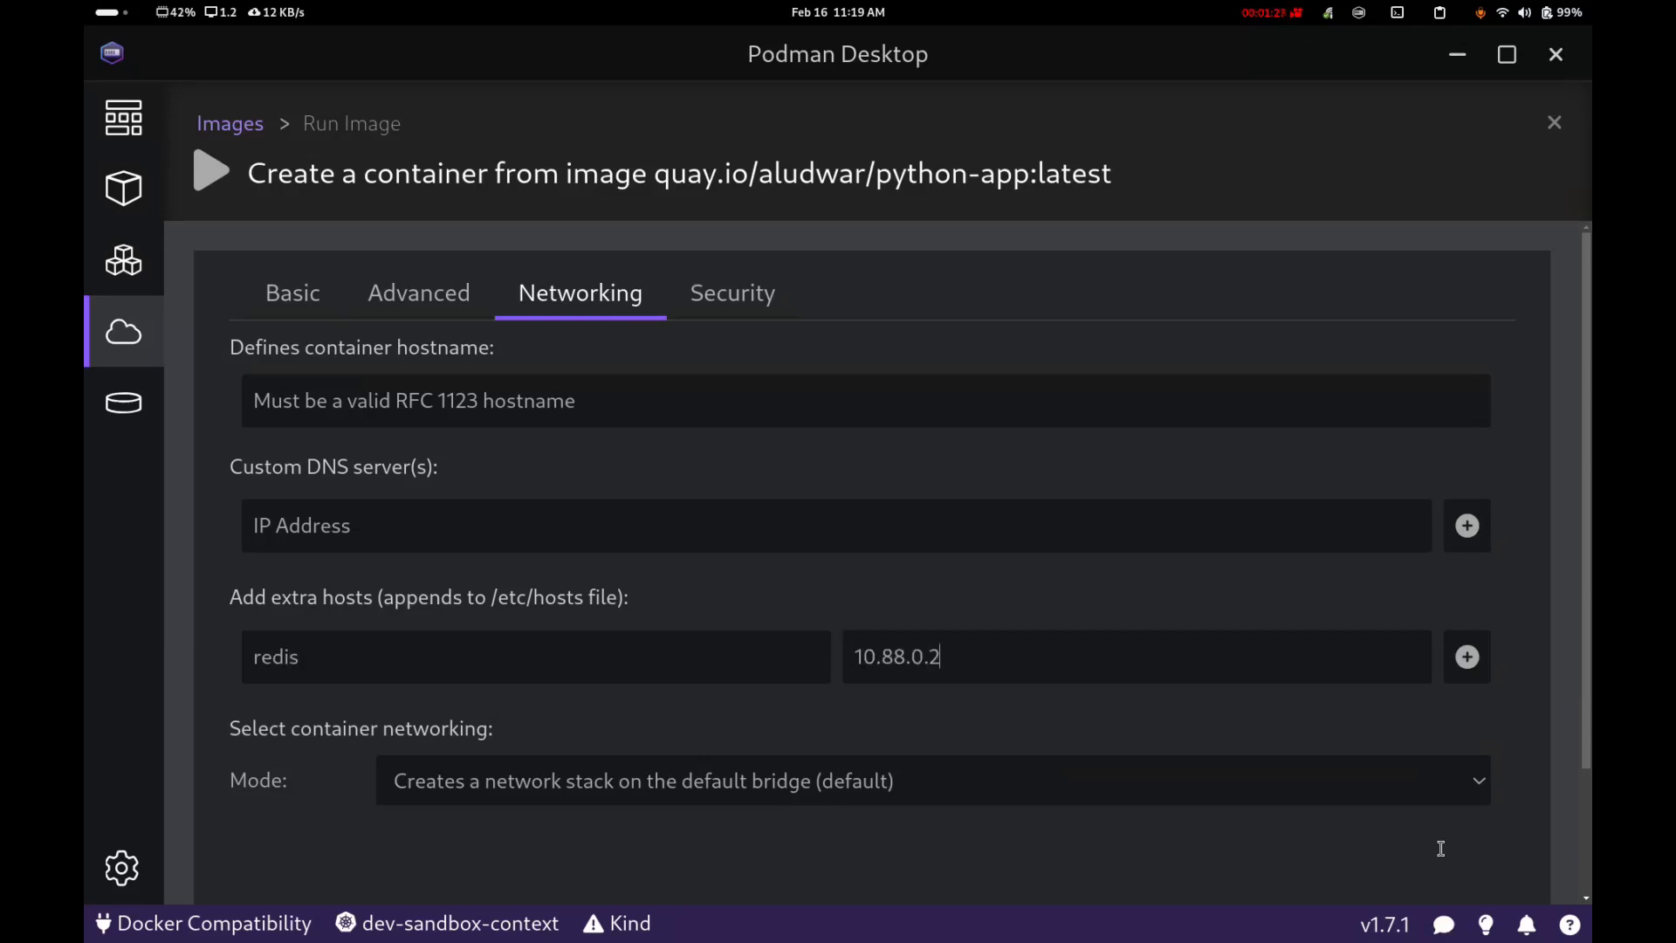
pyautogui.scroll(-3, 1441, 848)
pyautogui.click(1444, 812)
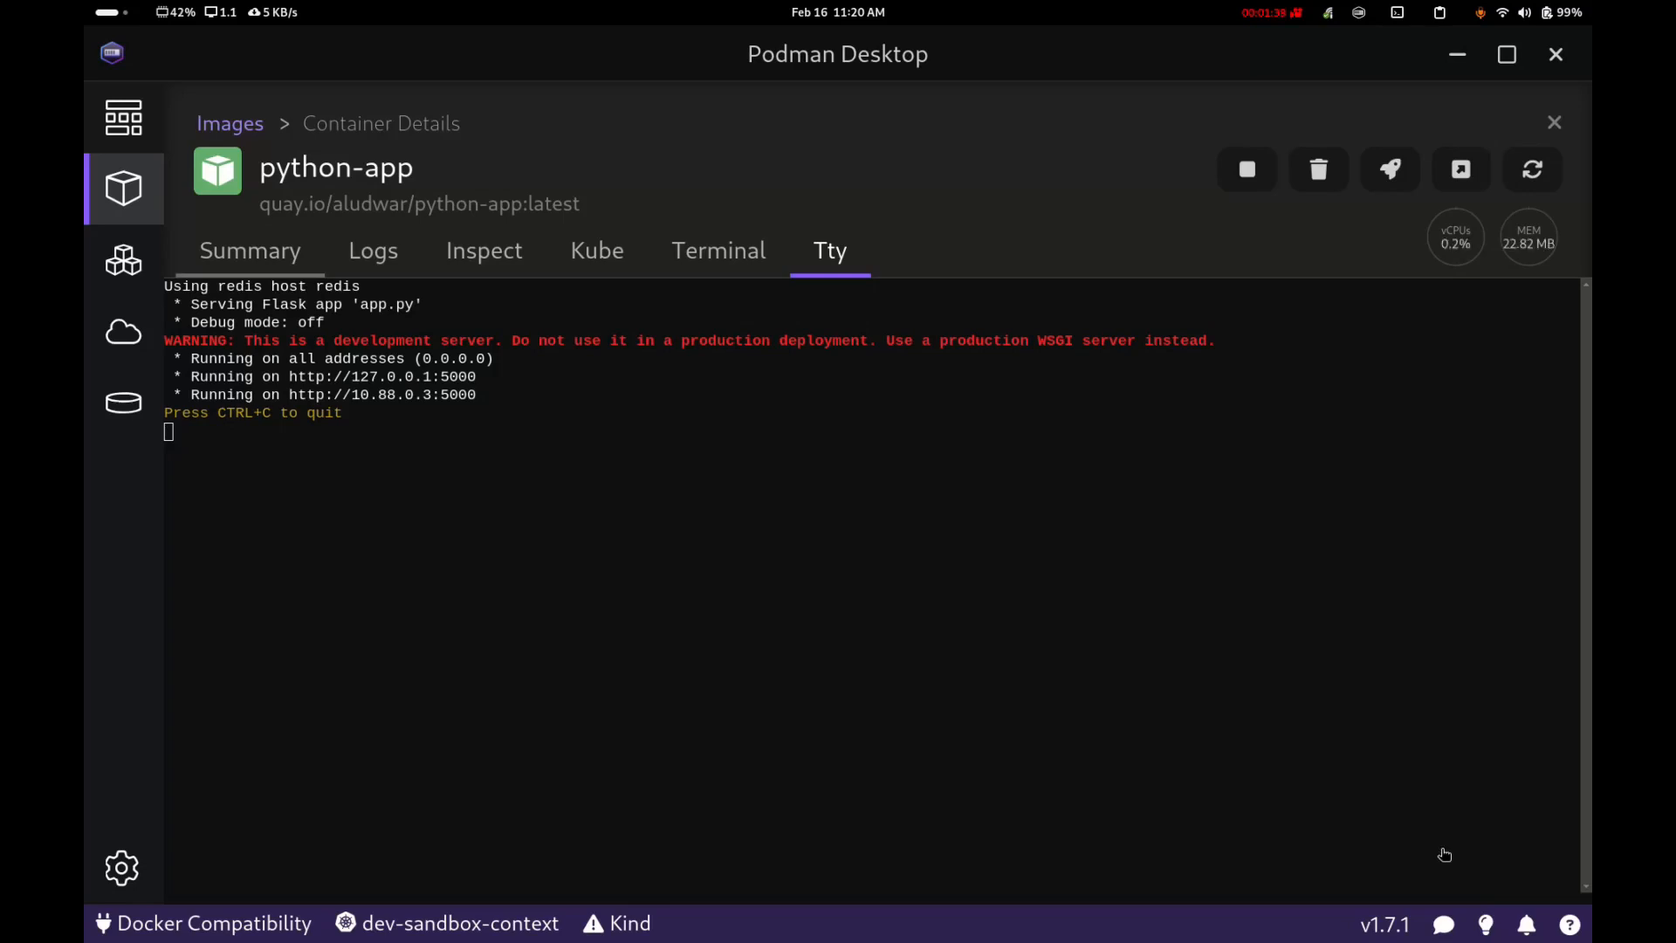
# Step: Review the python-app container's summary, logs, inspect data, Kubernetes YAML and terminal
pyautogui.click(249, 251)
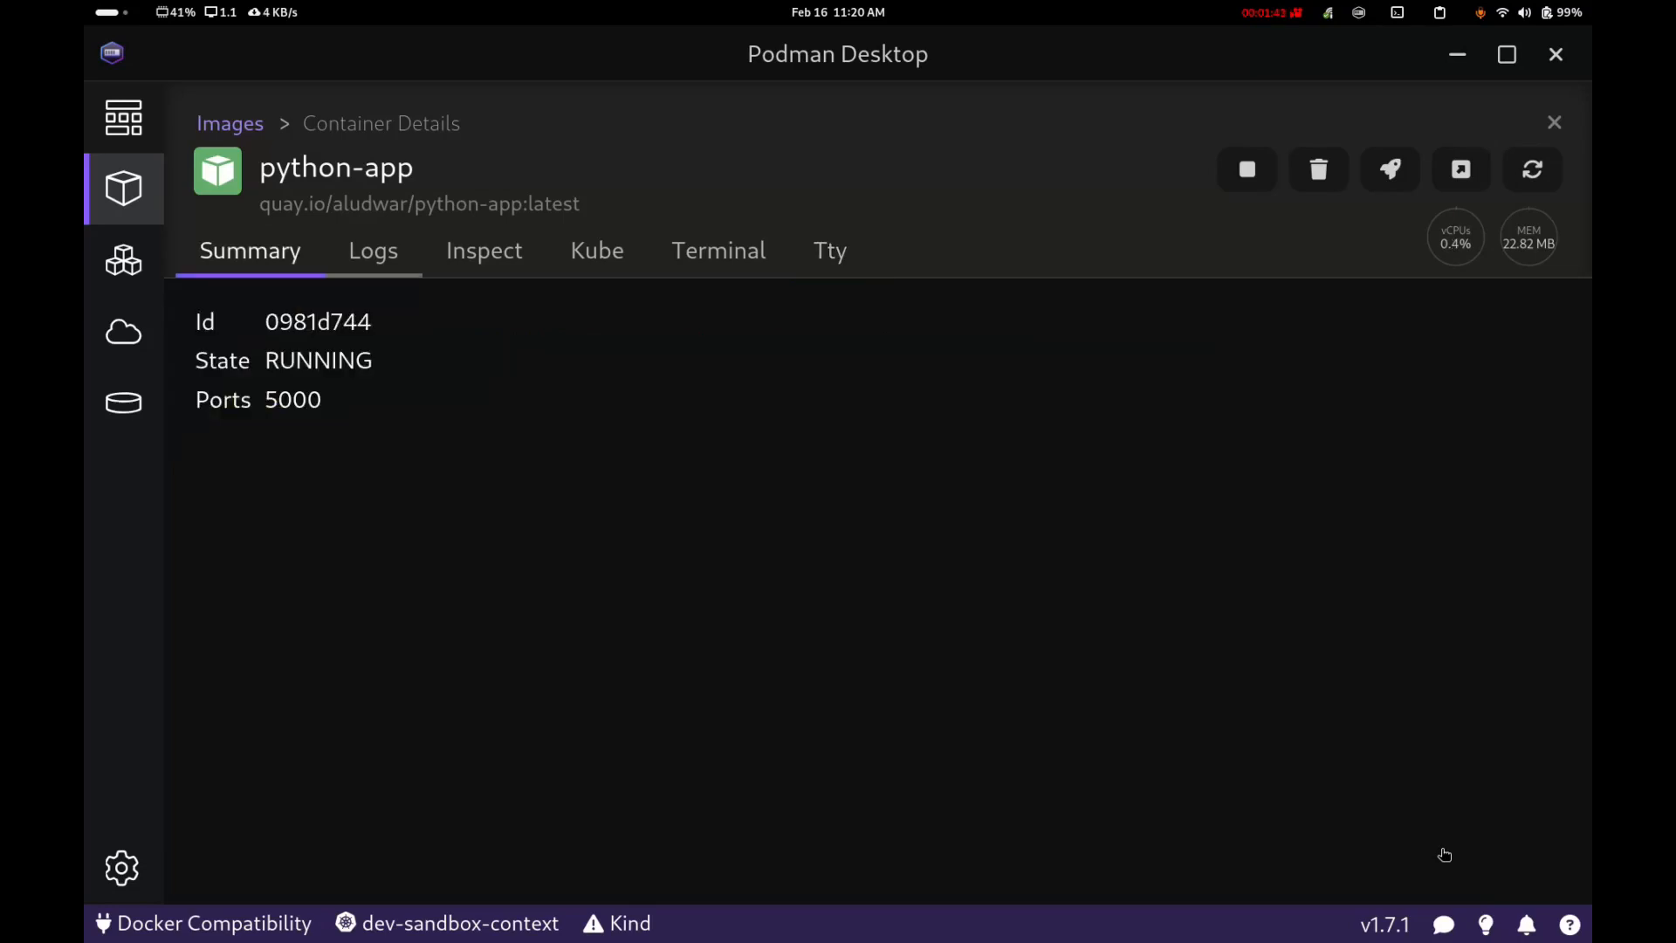
pyautogui.click(374, 251)
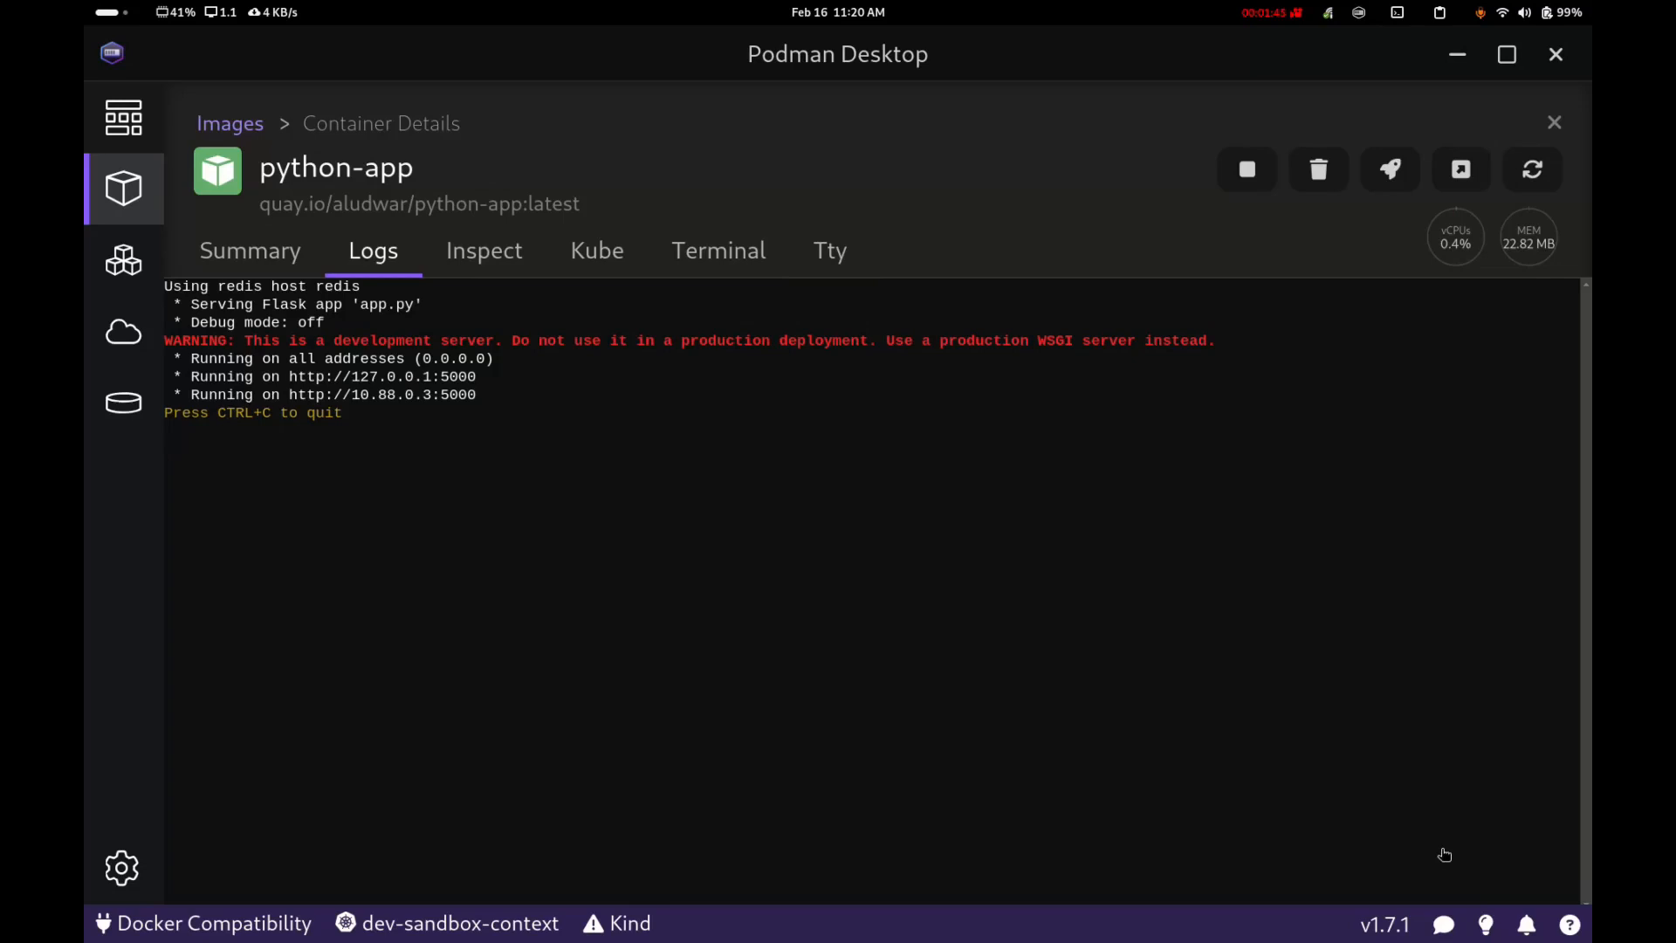
pyautogui.click(484, 251)
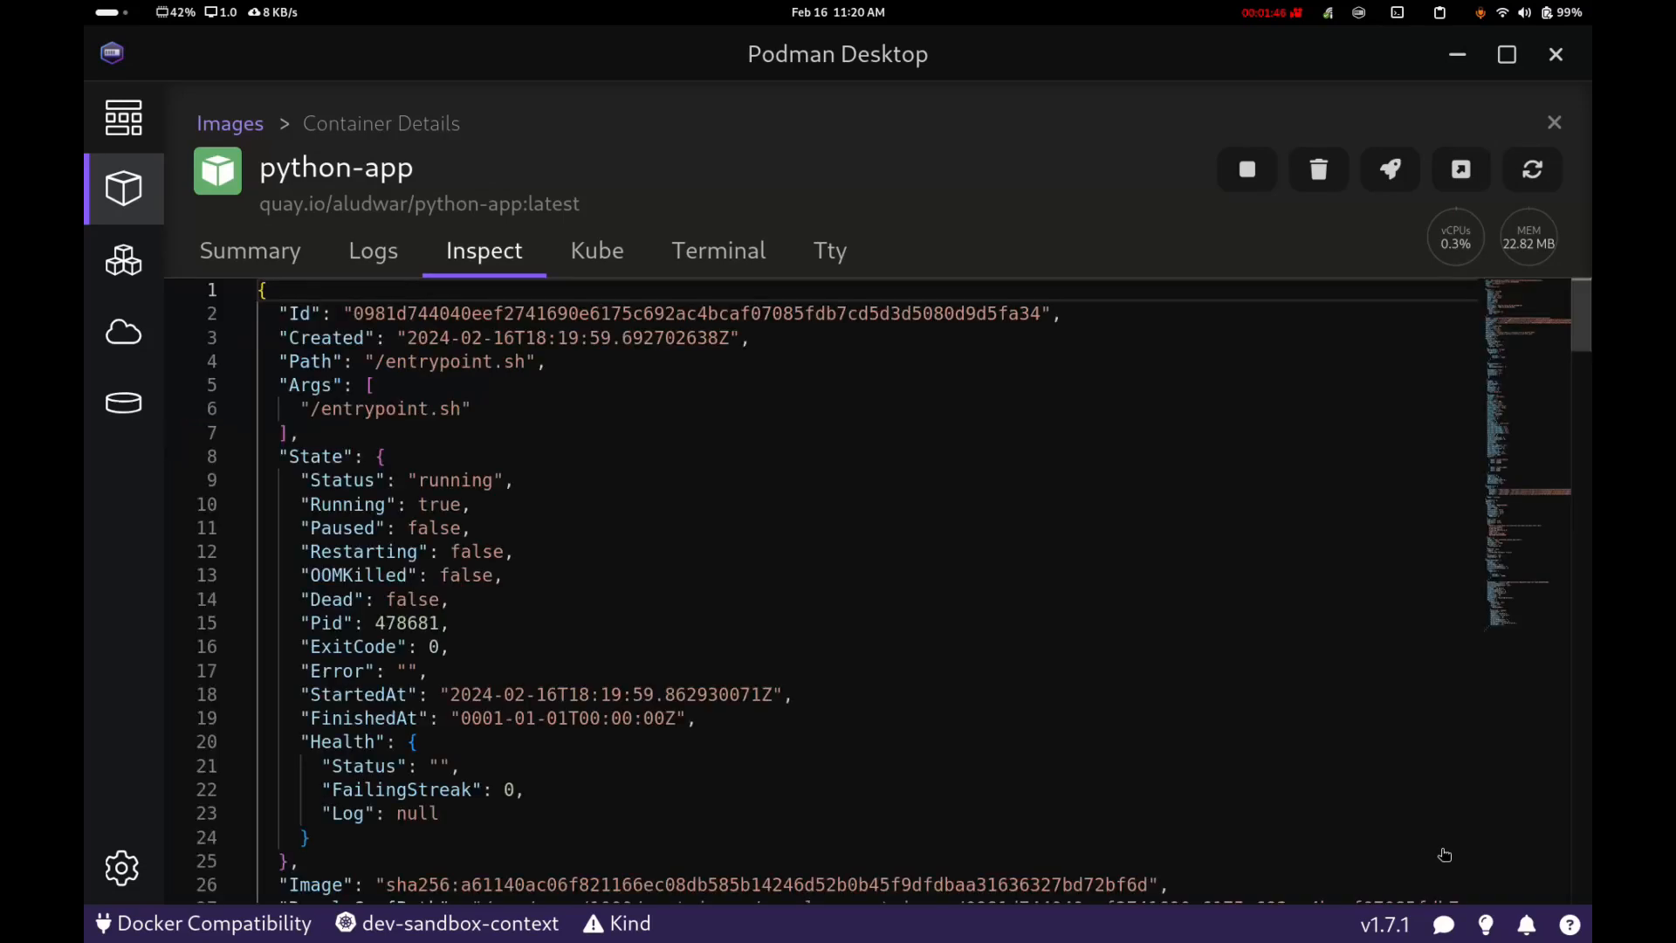
pyautogui.click(597, 251)
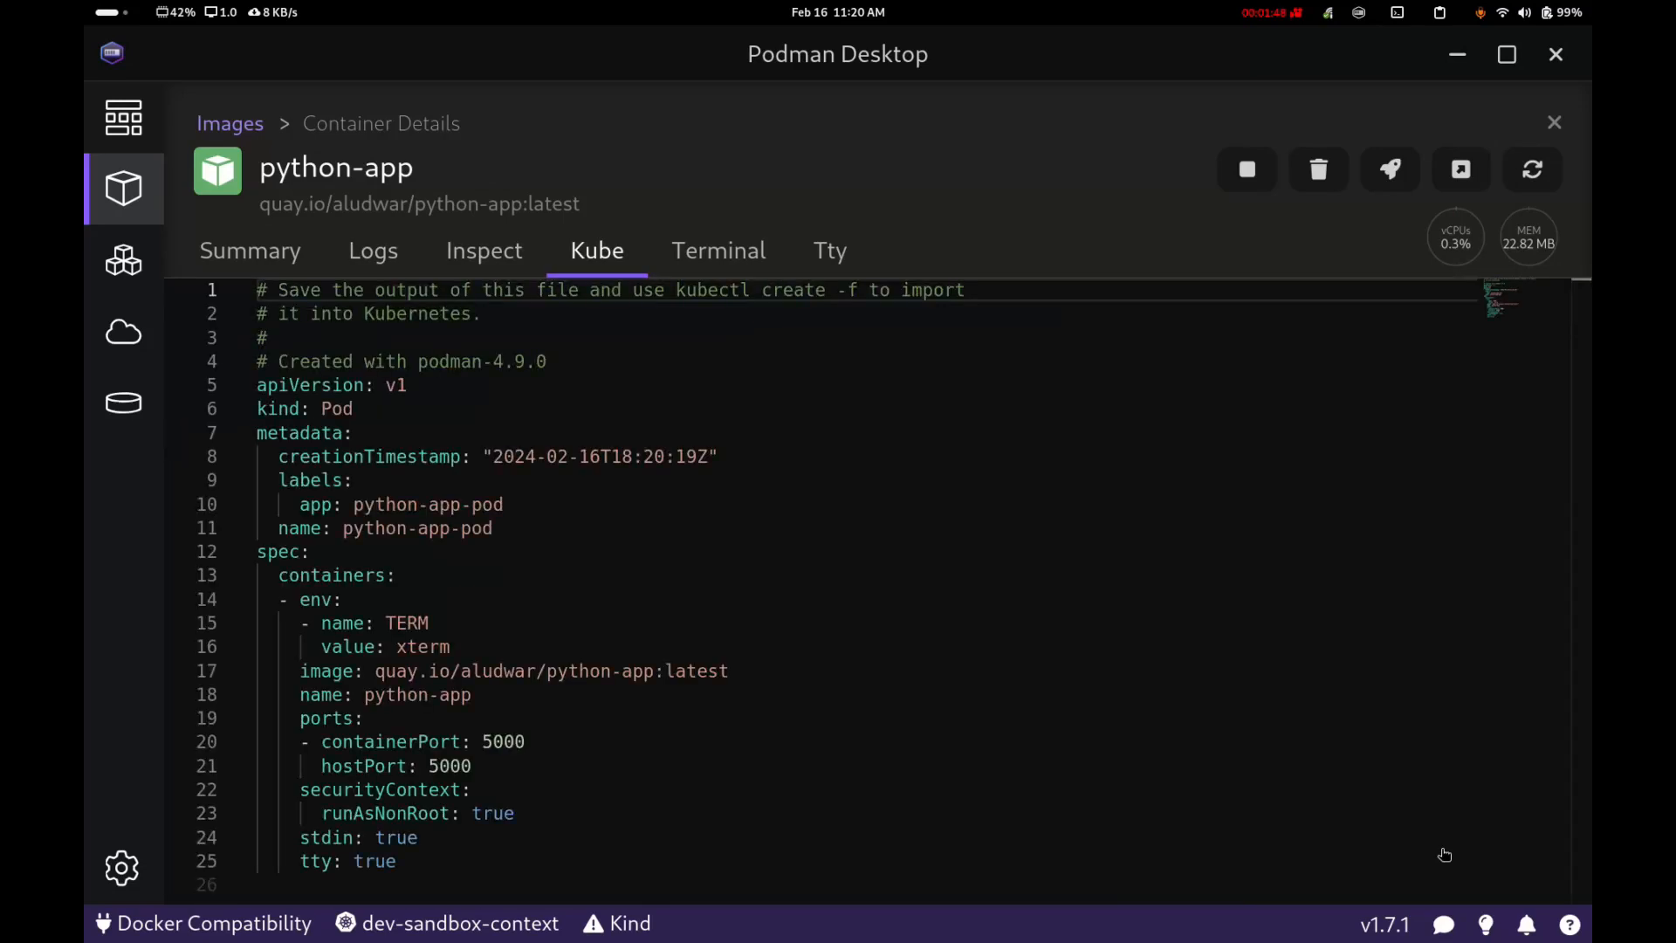
pyautogui.click(718, 252)
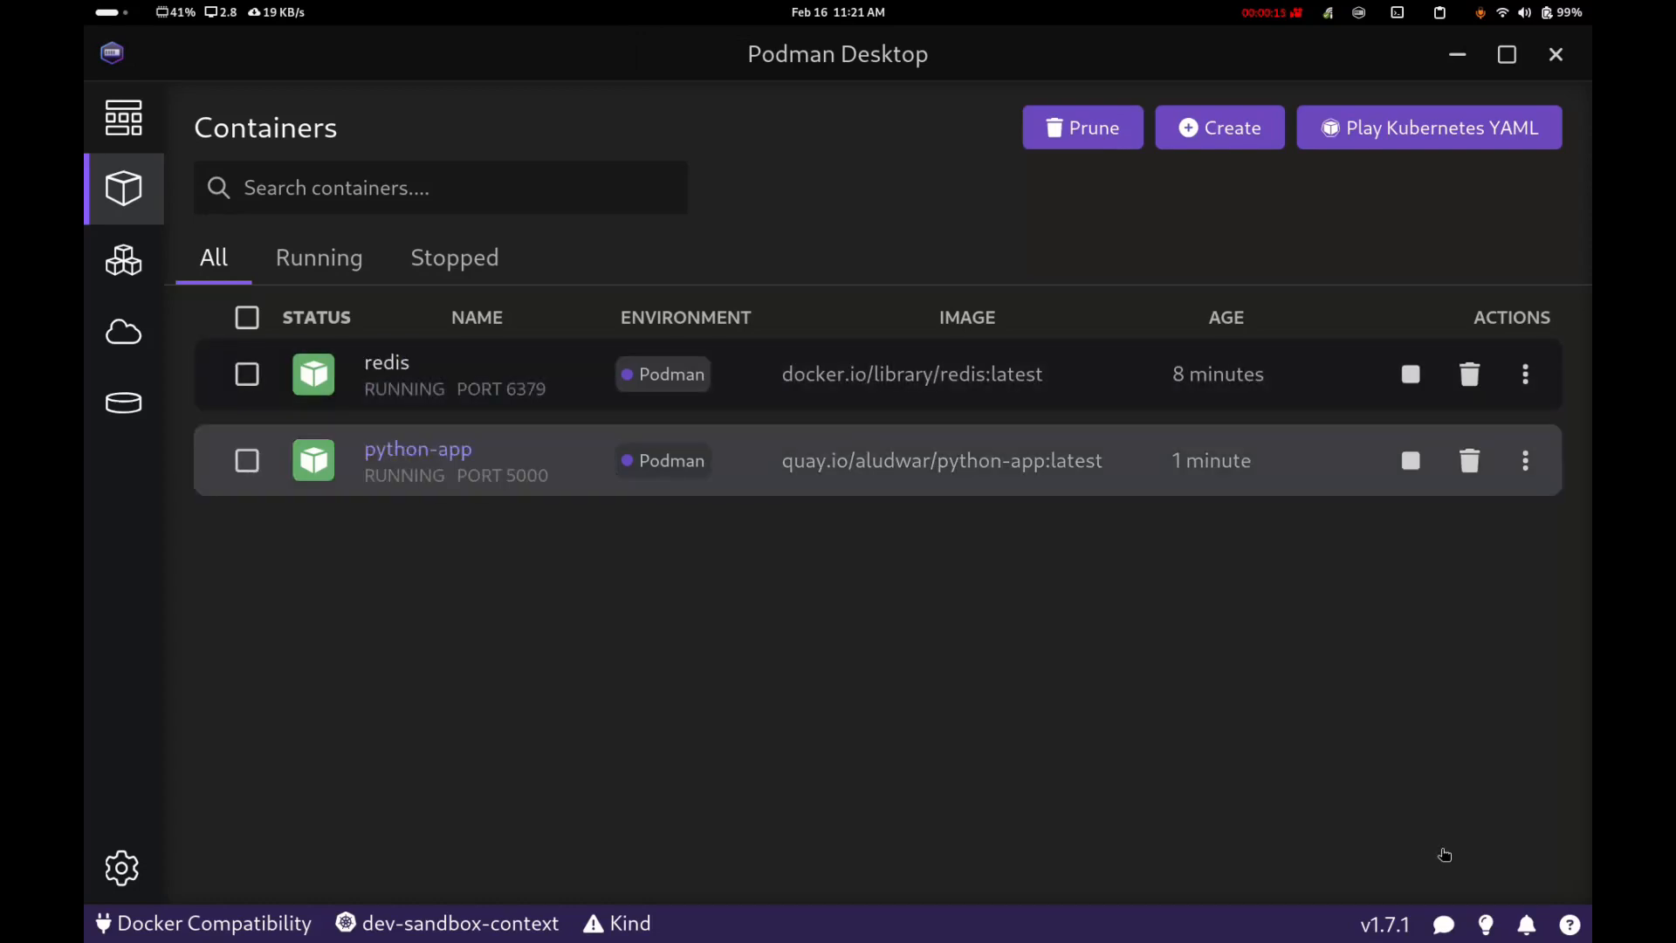
# Step: Check the local URL in the python-app container's logs and open the app in the browser
pyautogui.click(418, 450)
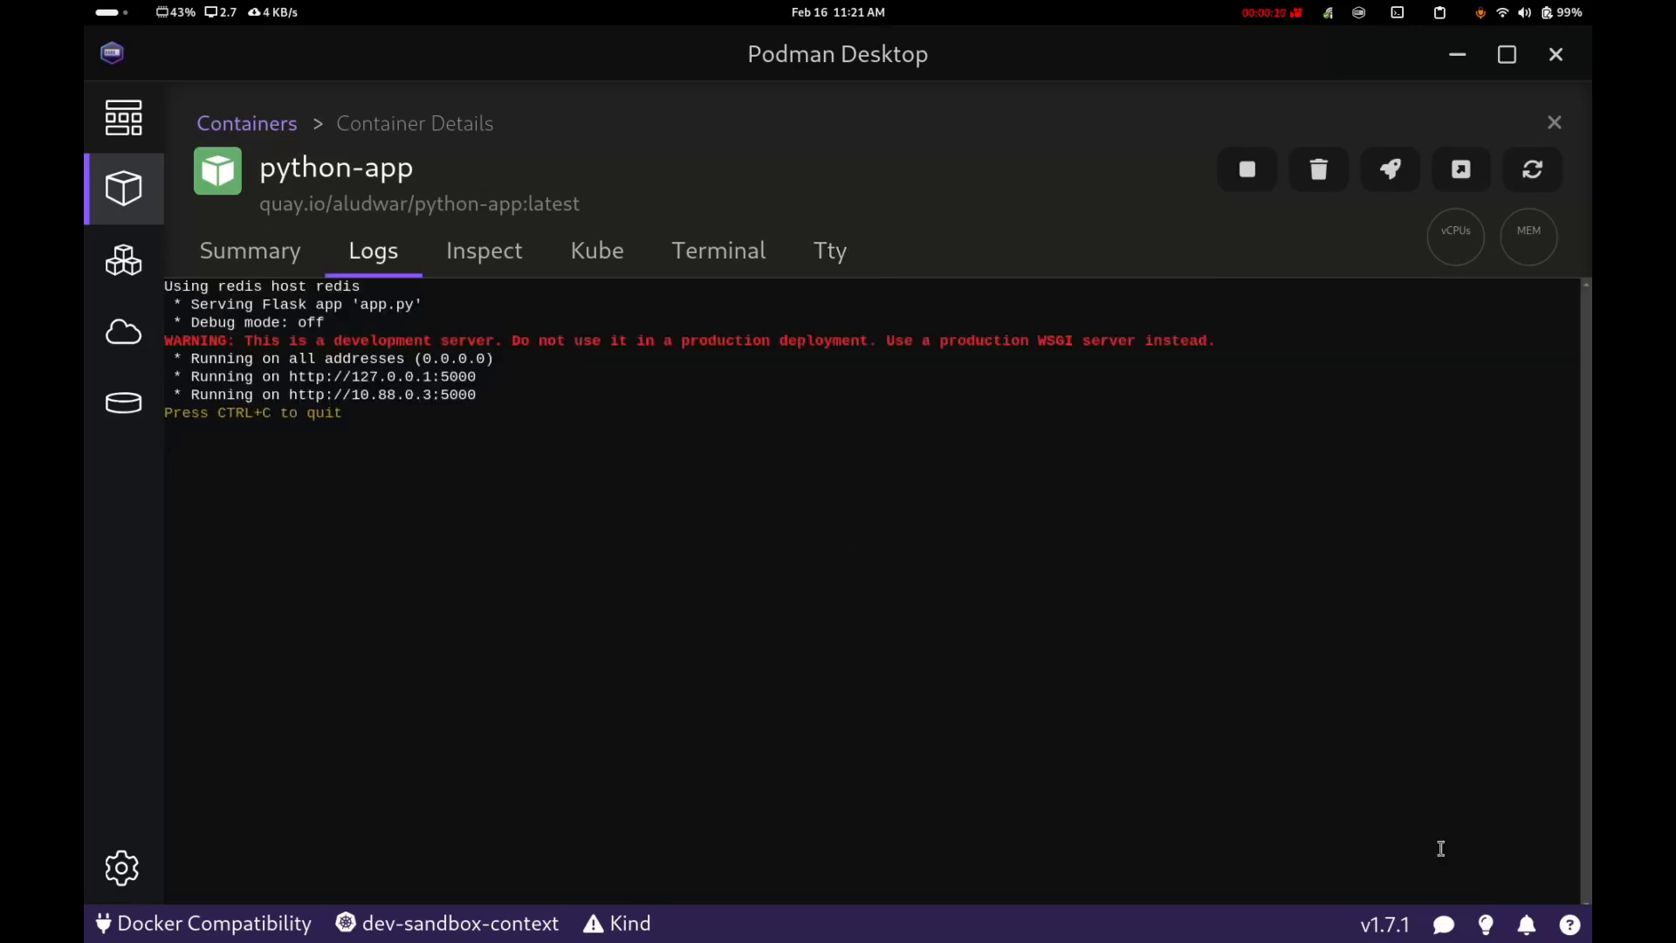
pyautogui.moveTo(289, 377); pyautogui.dragTo(476, 377)
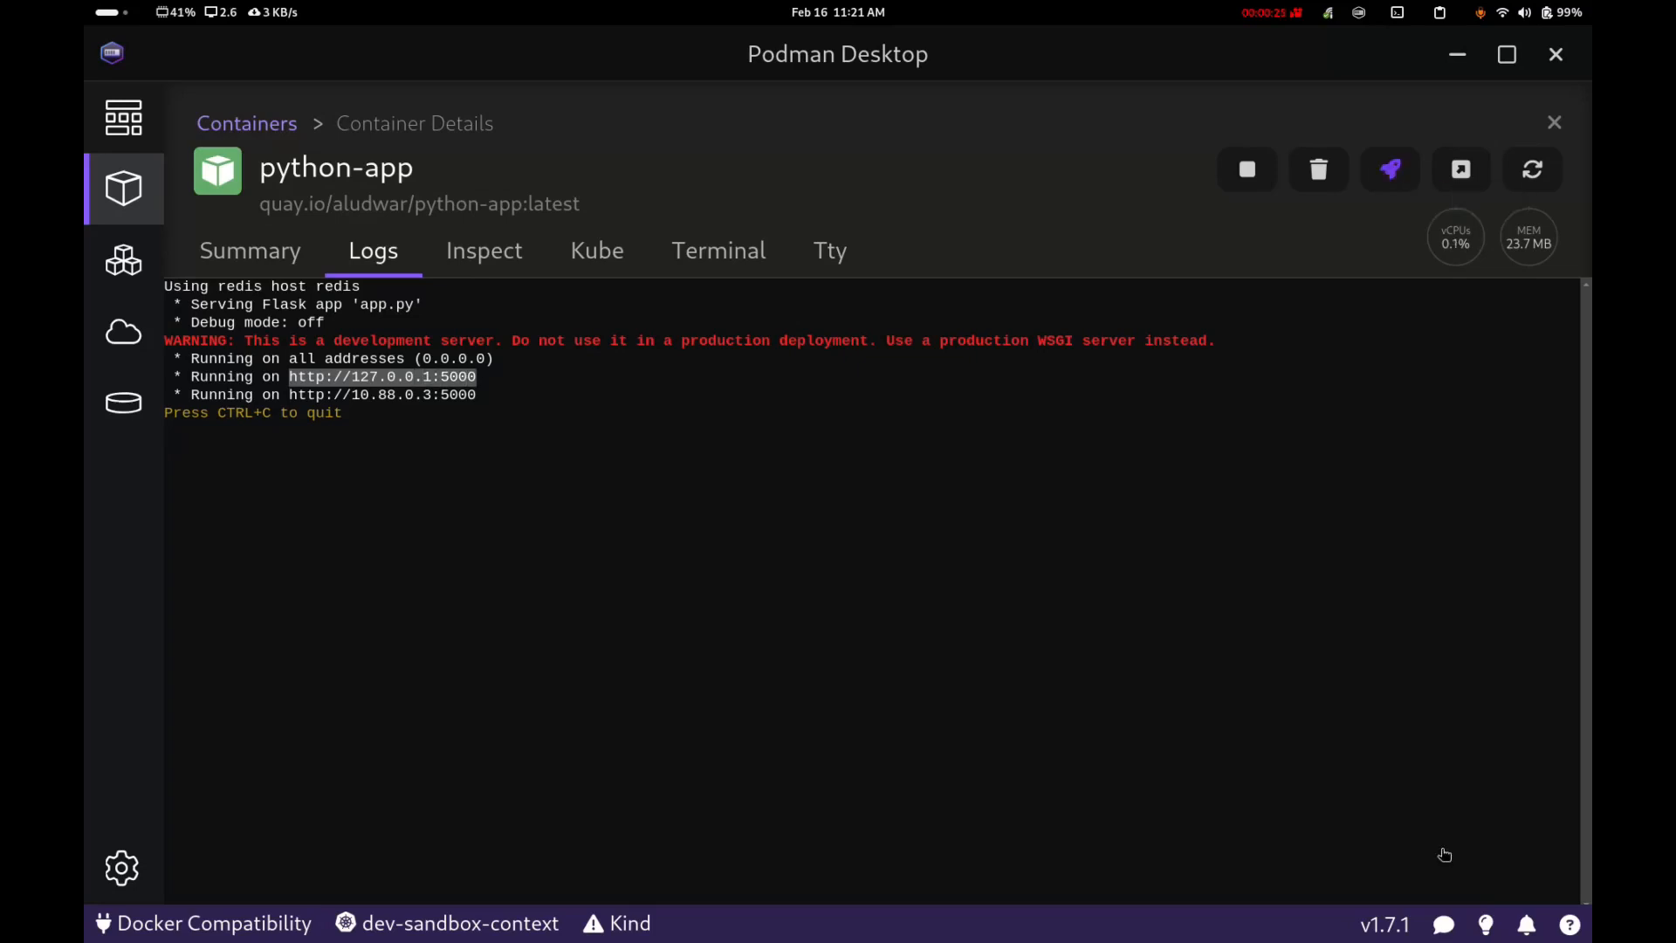
pyautogui.click(1461, 168)
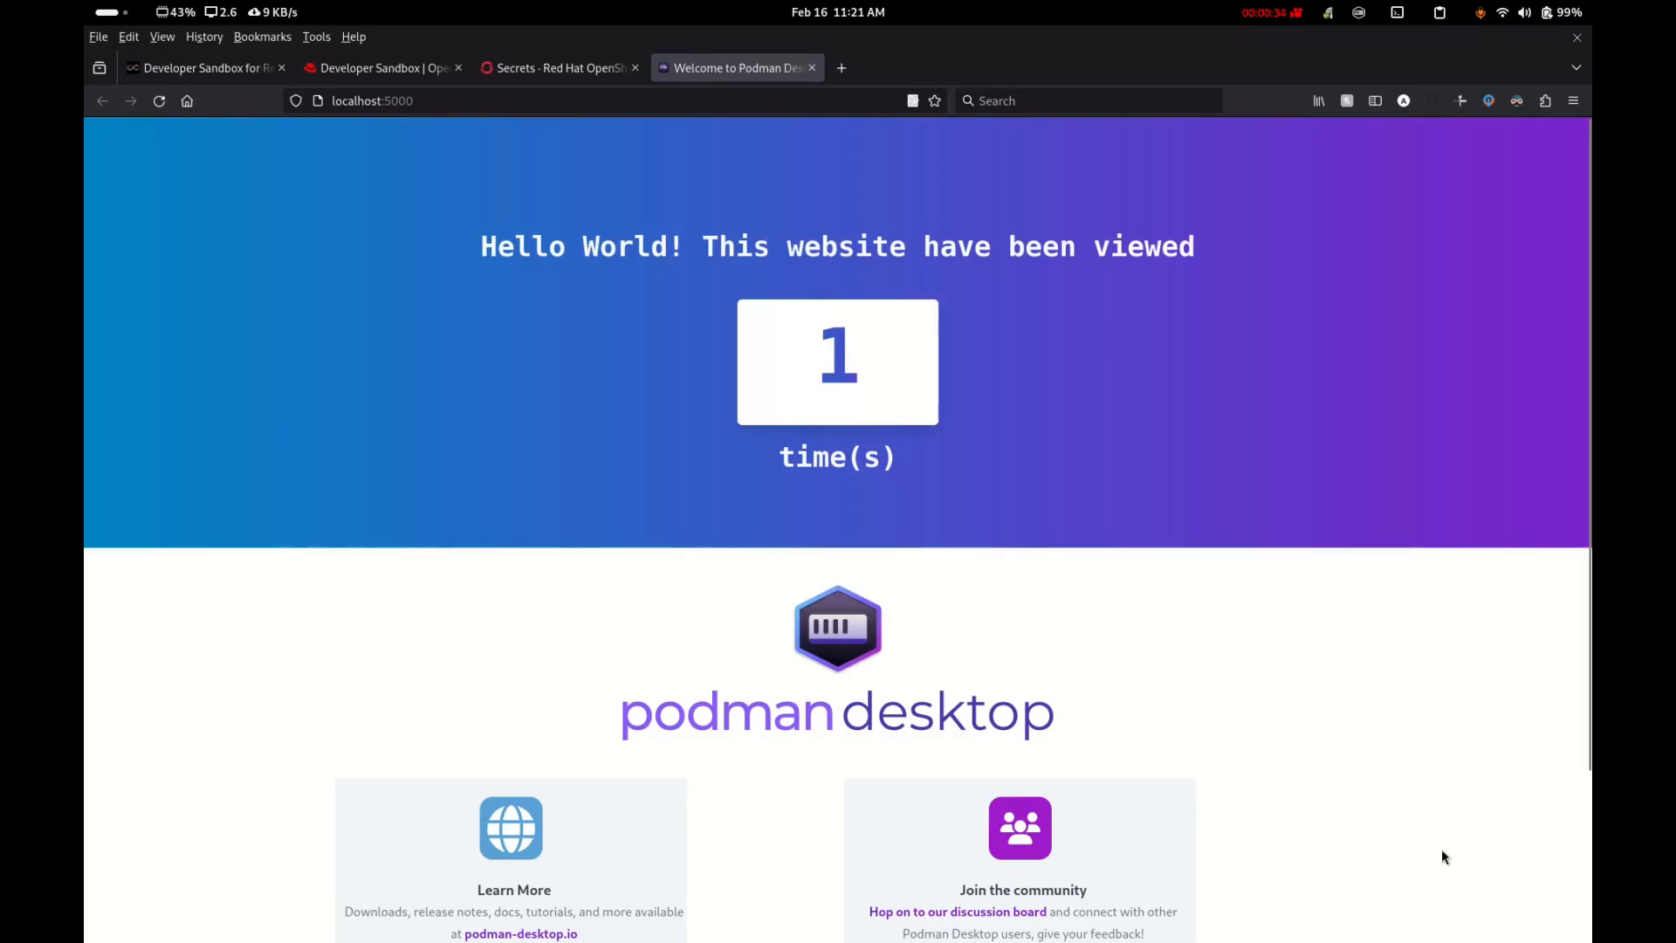
# Step: Reload the localhost:5000 page three times to test the Redis-backed view counter
pyautogui.press('F5')
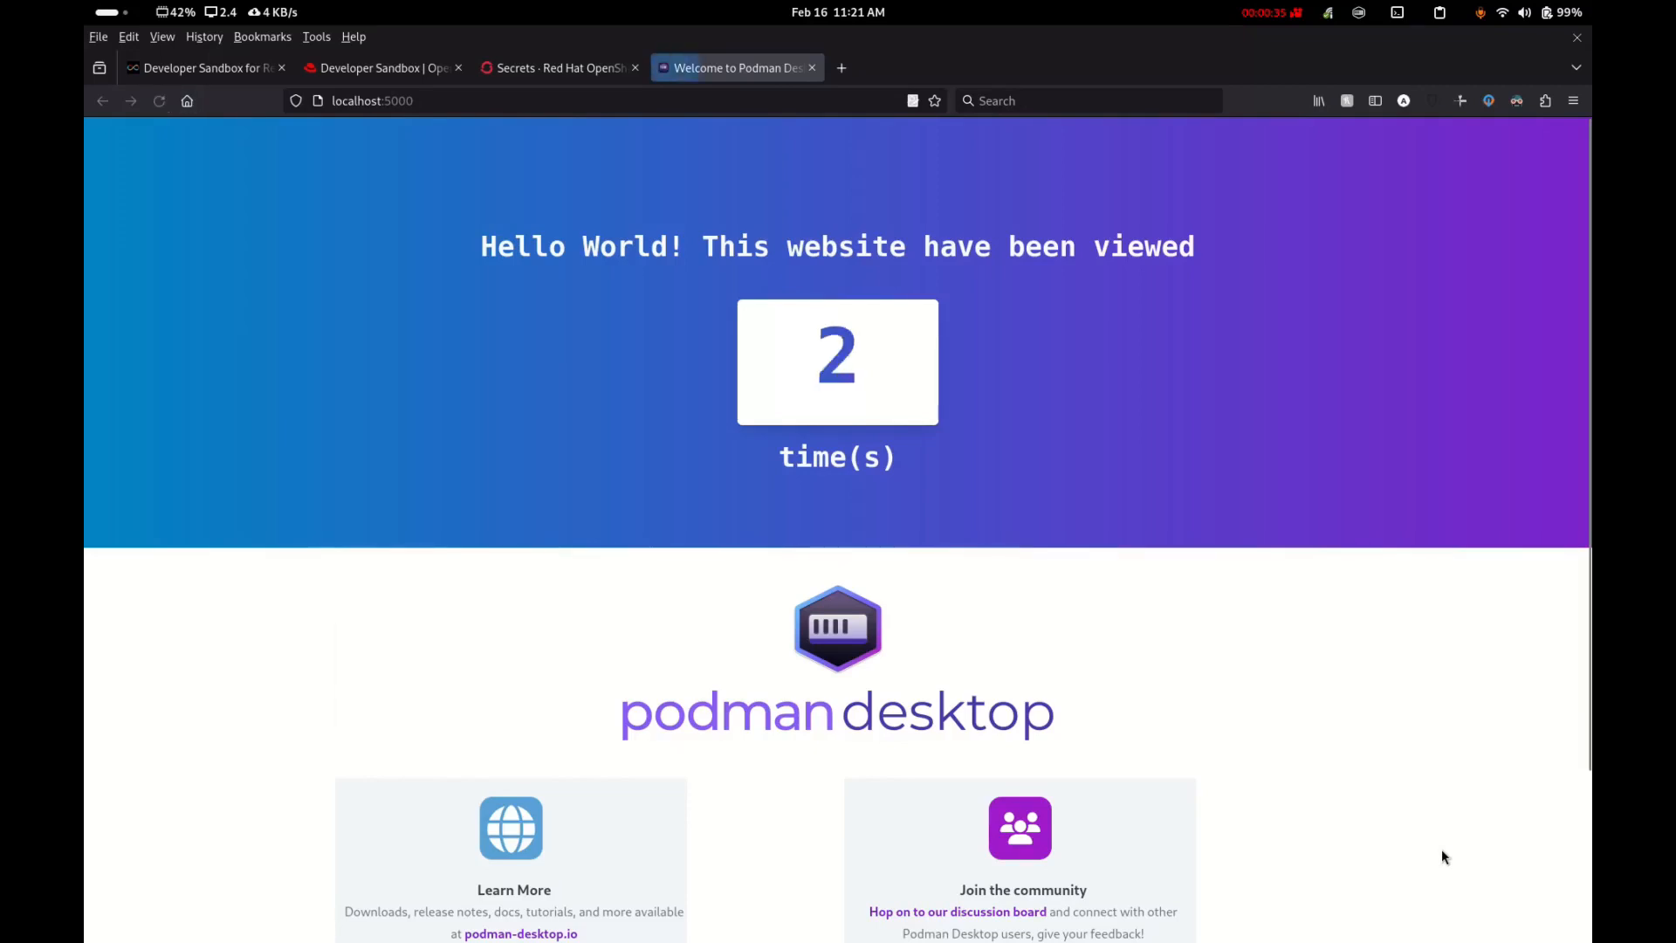
pyautogui.press('F5')
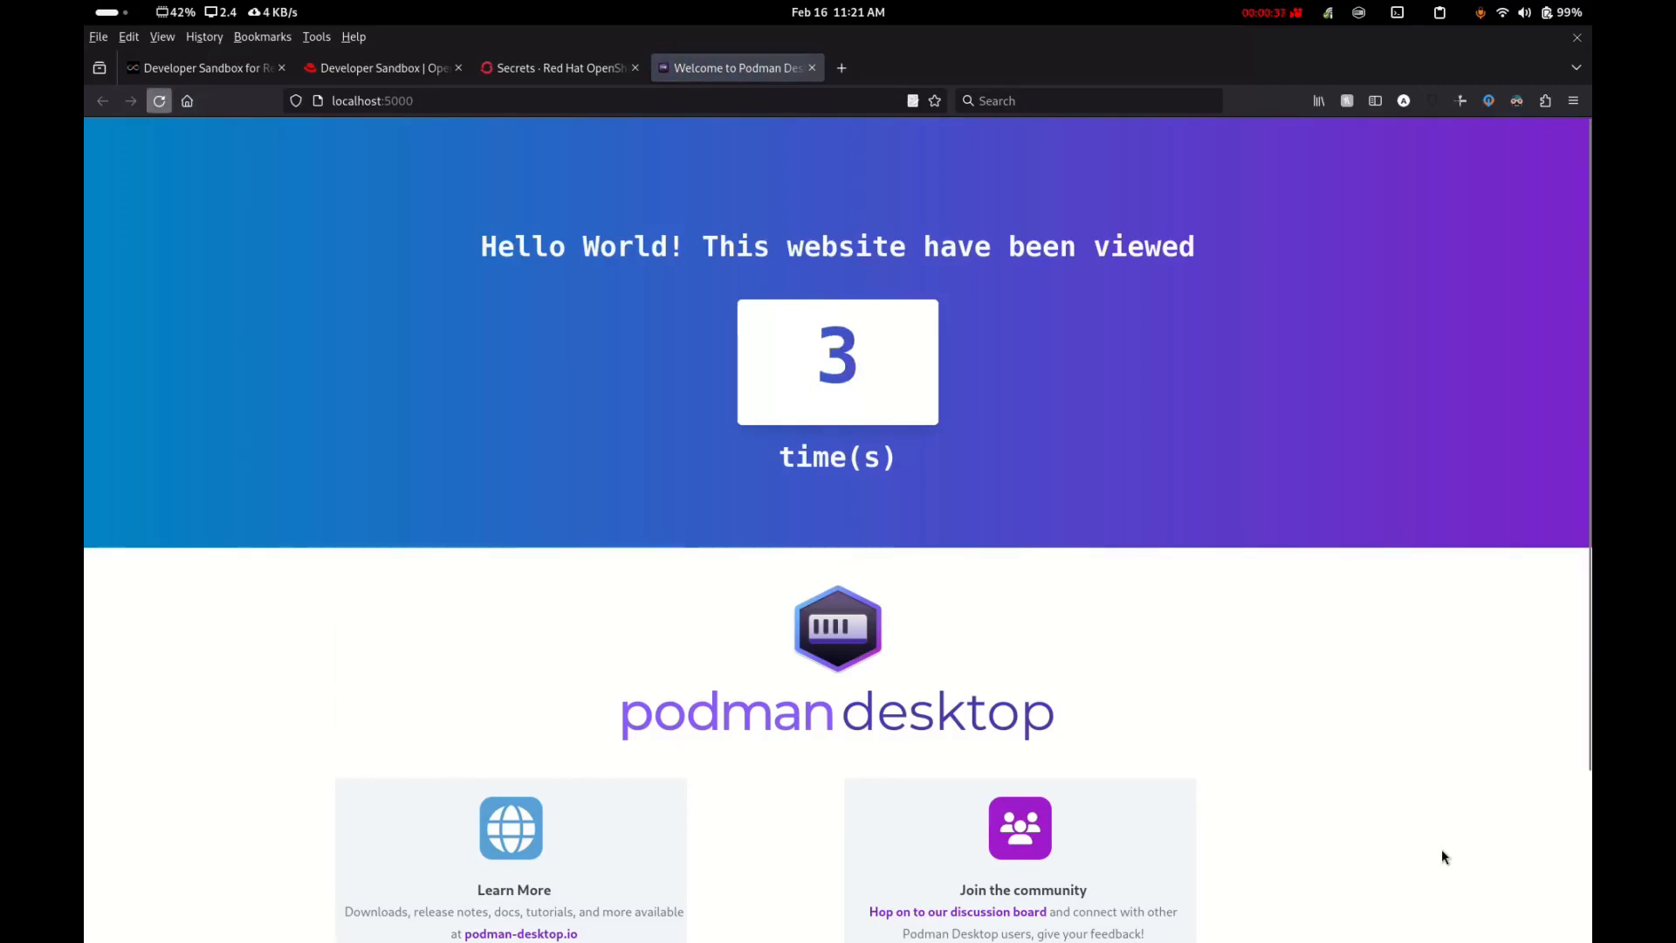
pyautogui.press('F5')
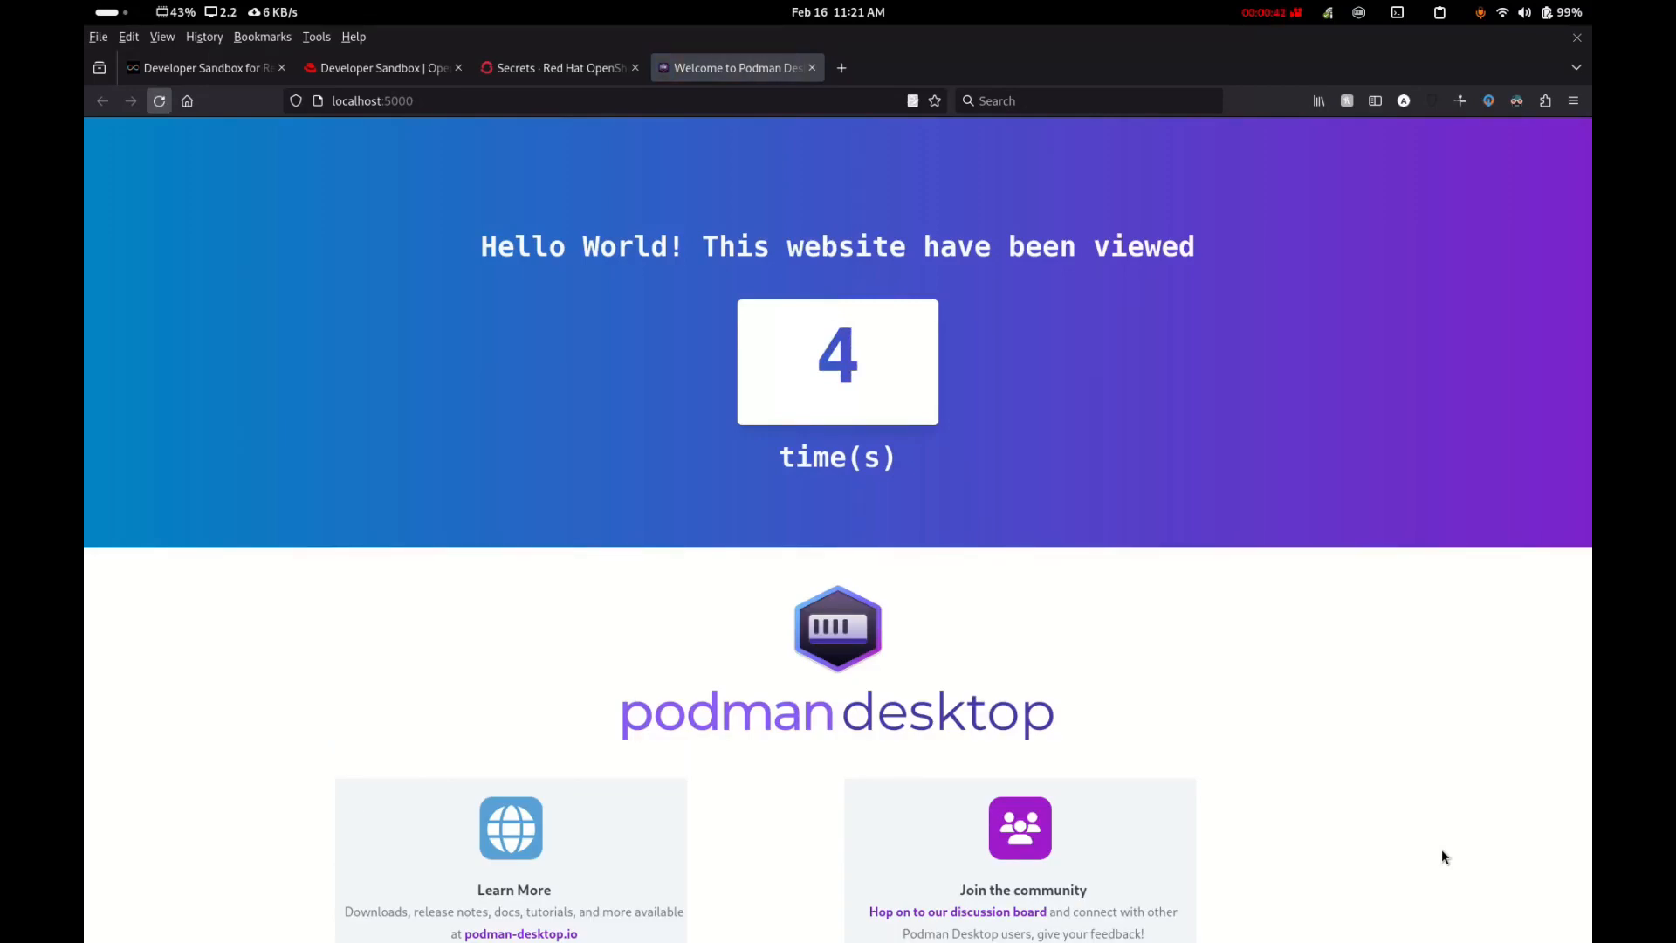
# Step: Tile the browser window beside Podman Desktop and enlarge the python-app container's log view
pyautogui.press('super')
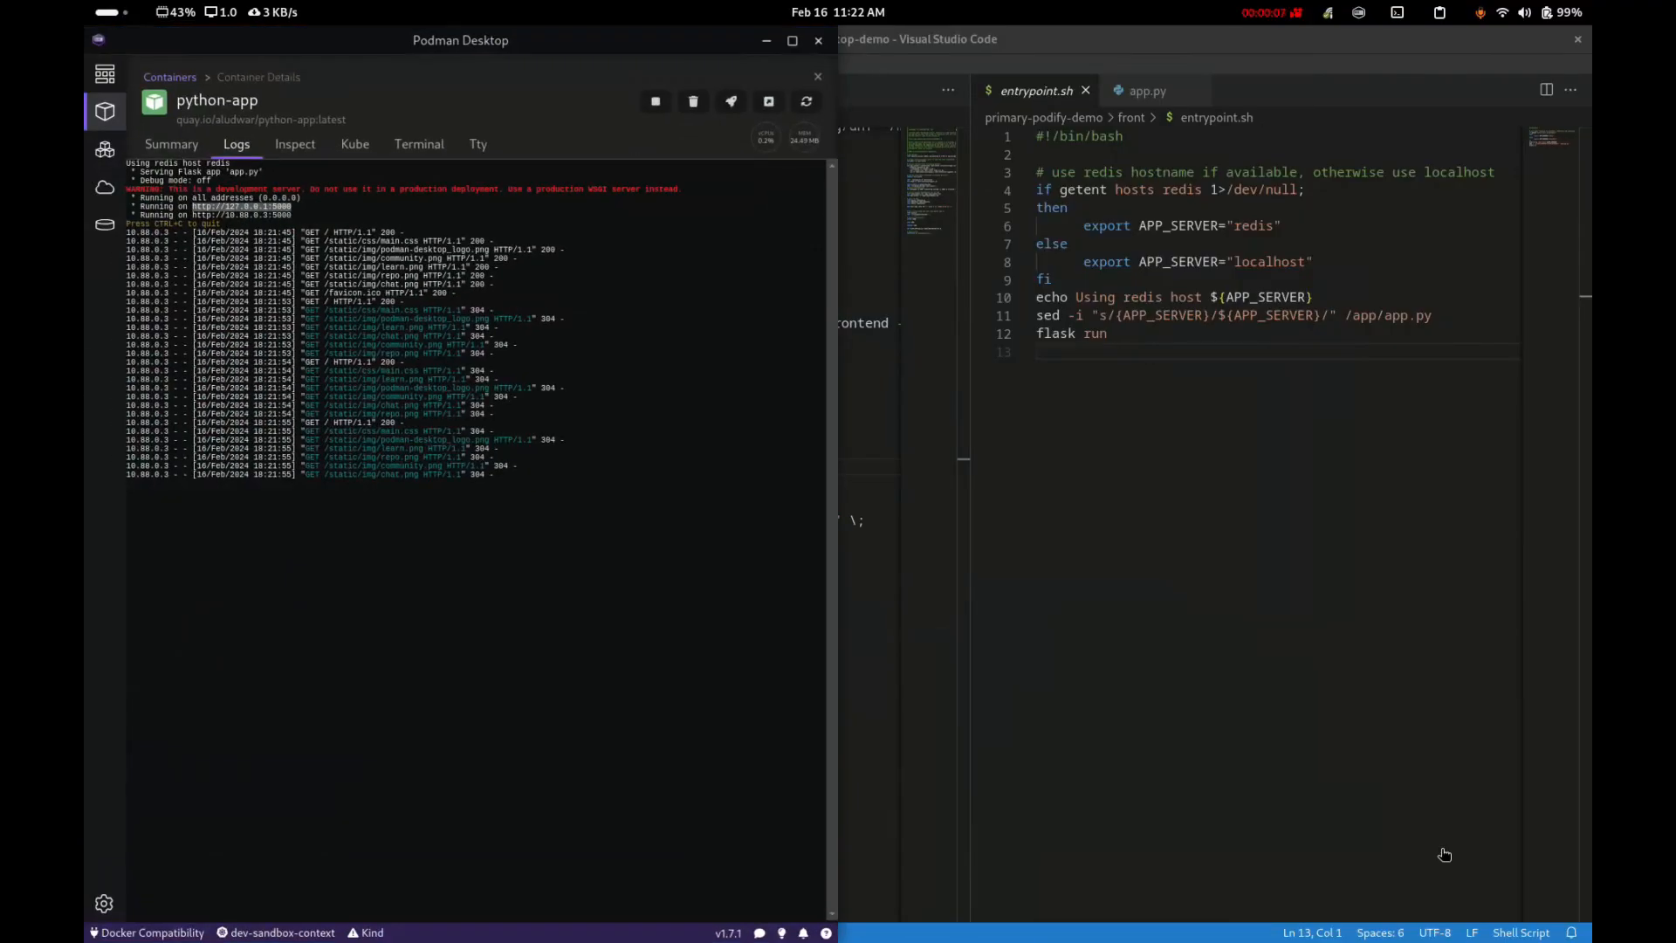
pyautogui.press('super')
pyautogui.press('Tab')
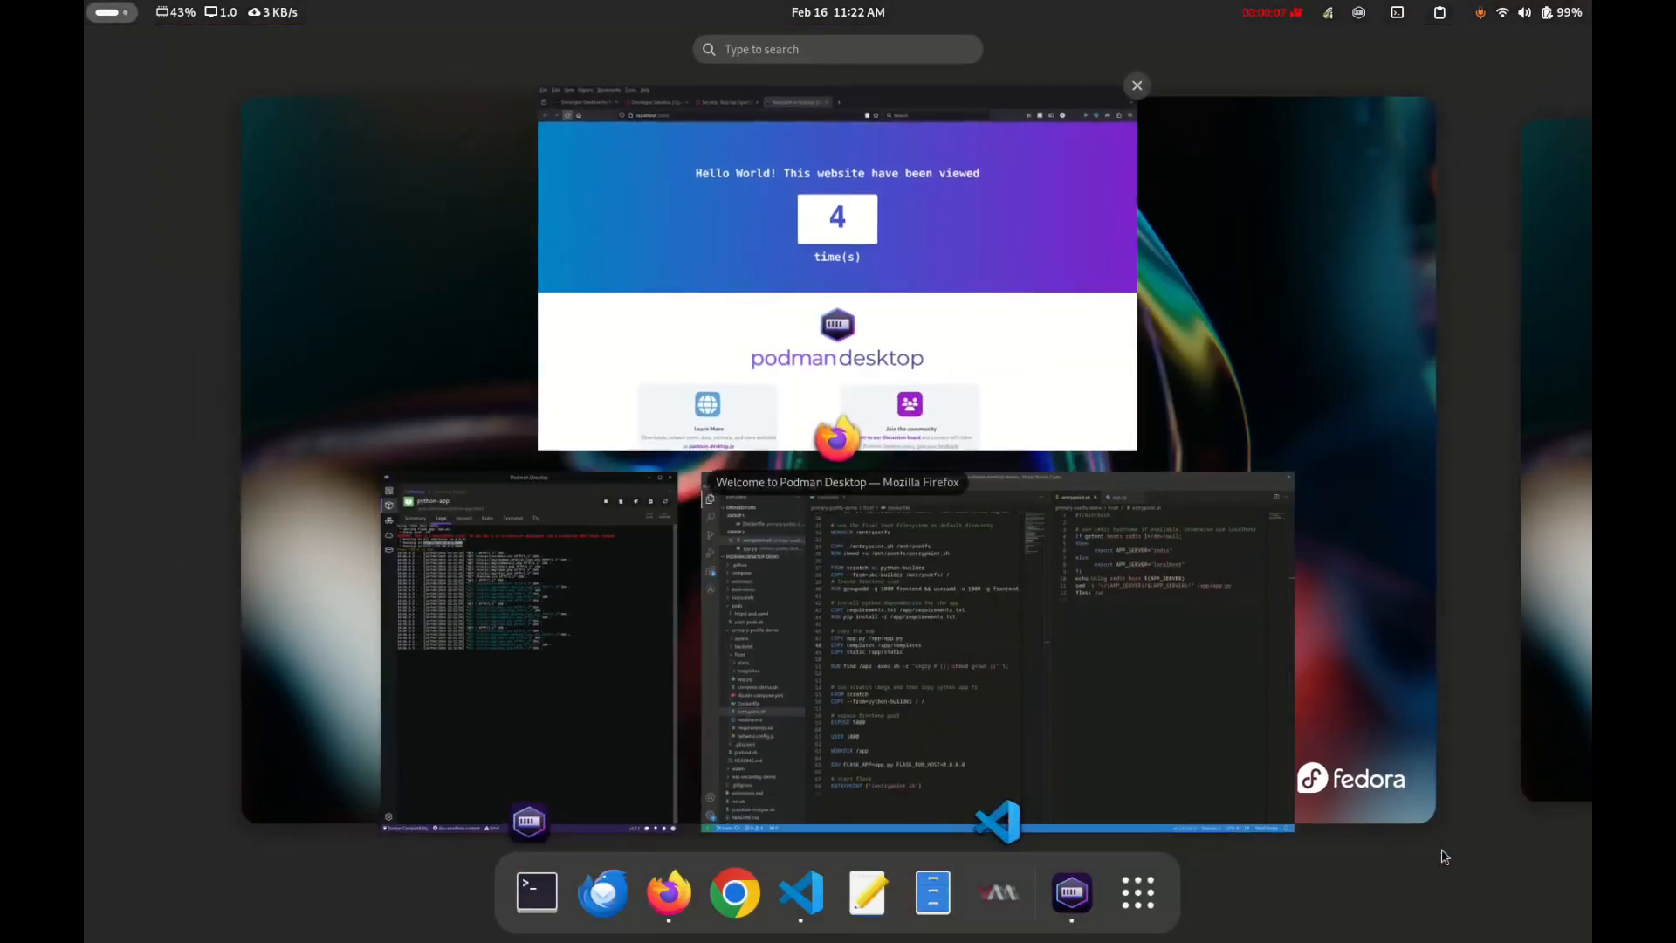
pyautogui.press('Return')
pyautogui.press('super+Right')
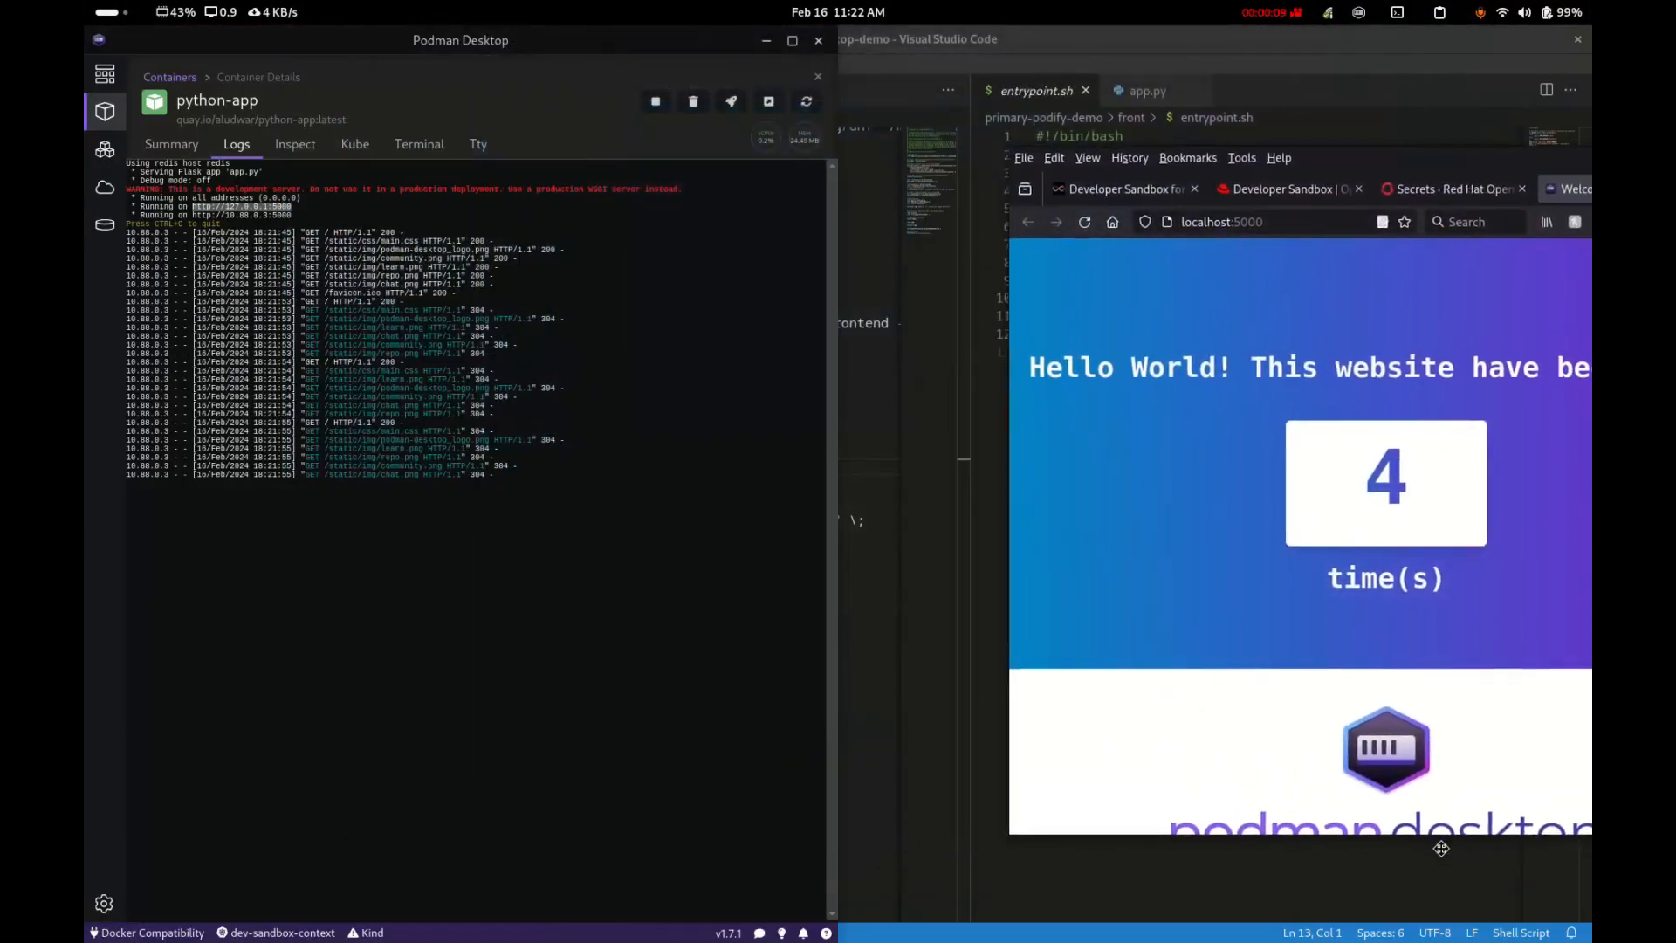
pyautogui.hotkey('alt', 'Tab')
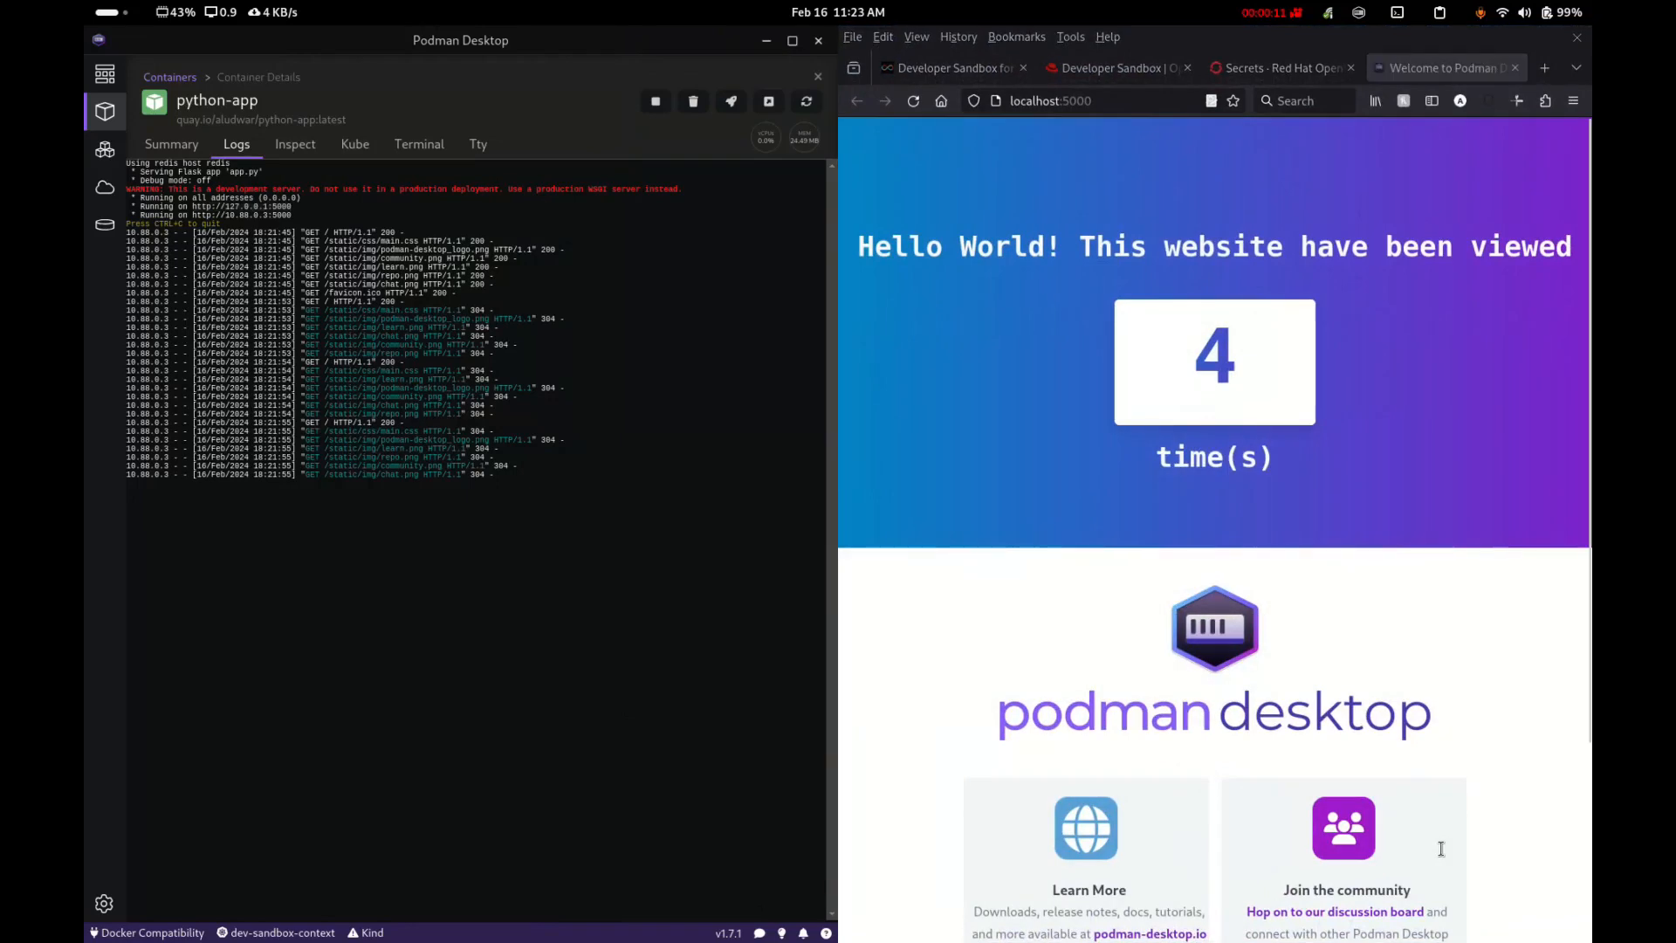
pyautogui.hotkey('ctrl', '+')
pyautogui.hotkey('ctrl', '+')
pyautogui.hotkey('ctrl', '+')
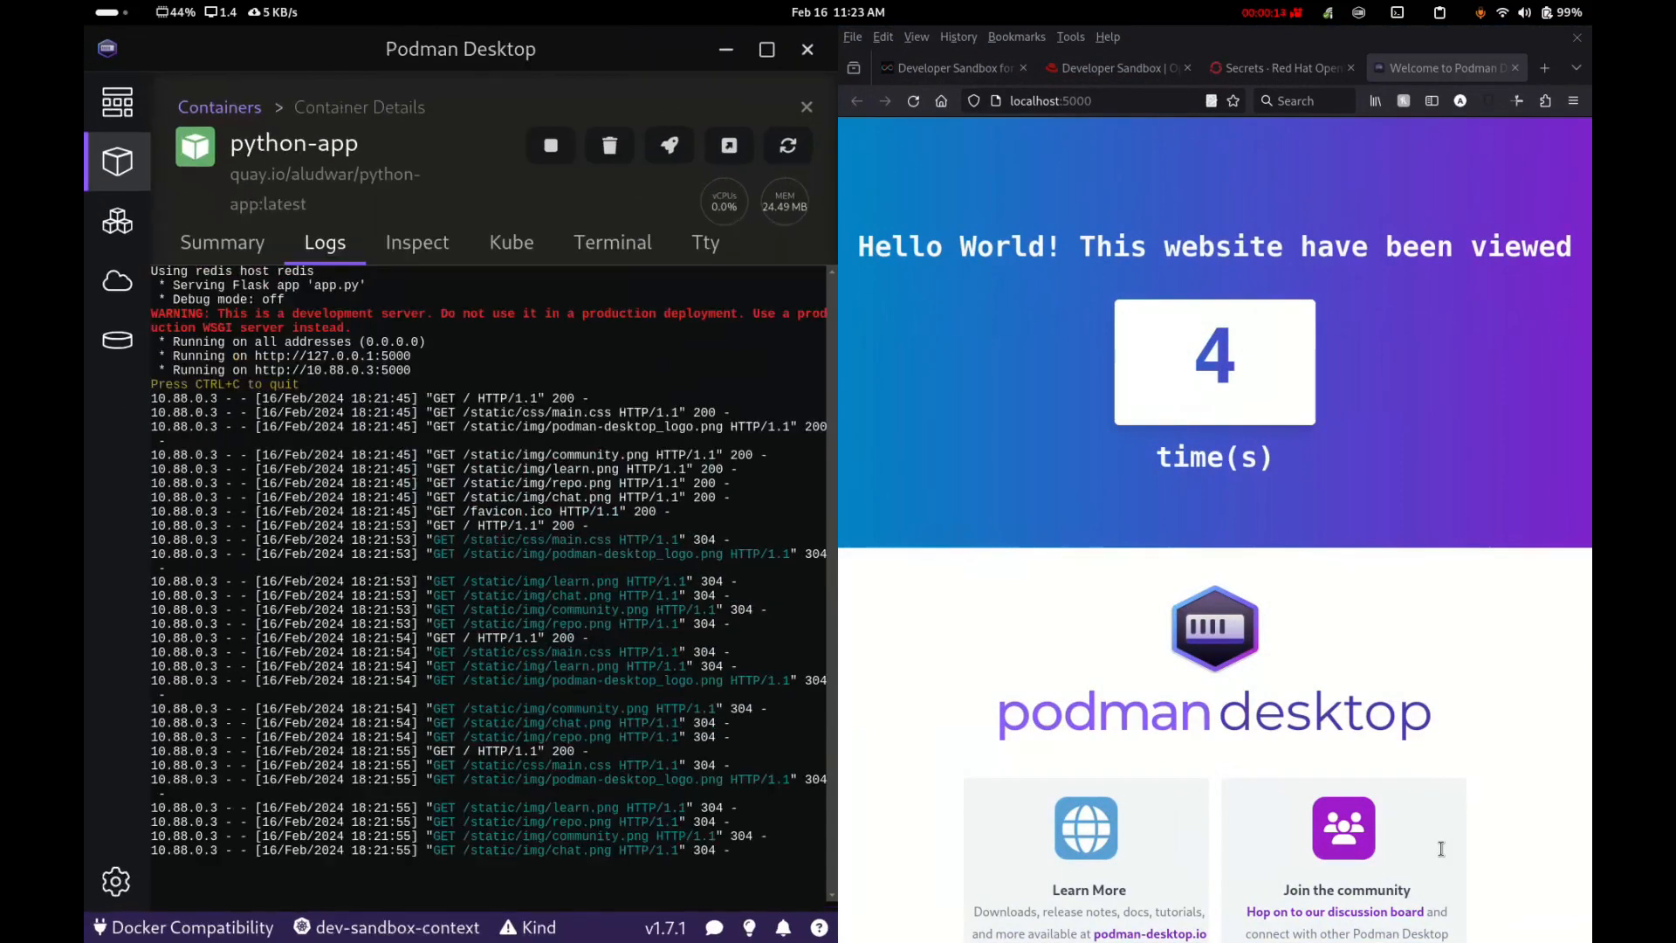
# Step: Reload the localhost:5000 page repeatedly while following the incoming requests in the python-app container's logs
pyautogui.press('F5')
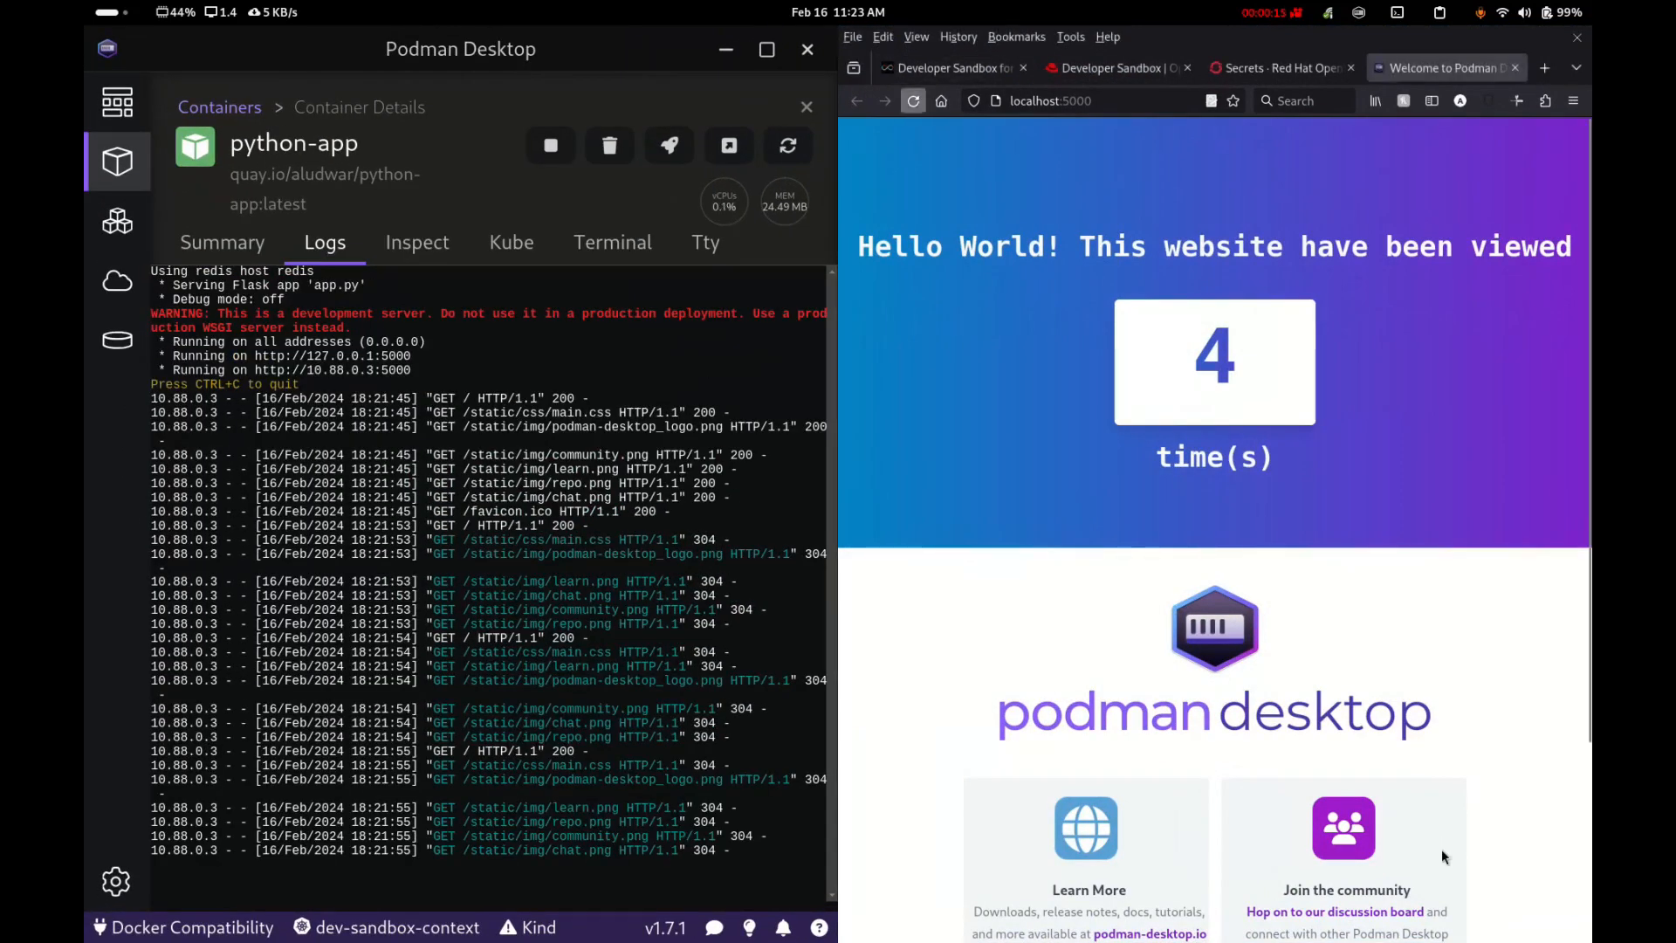
pyautogui.press('F5')
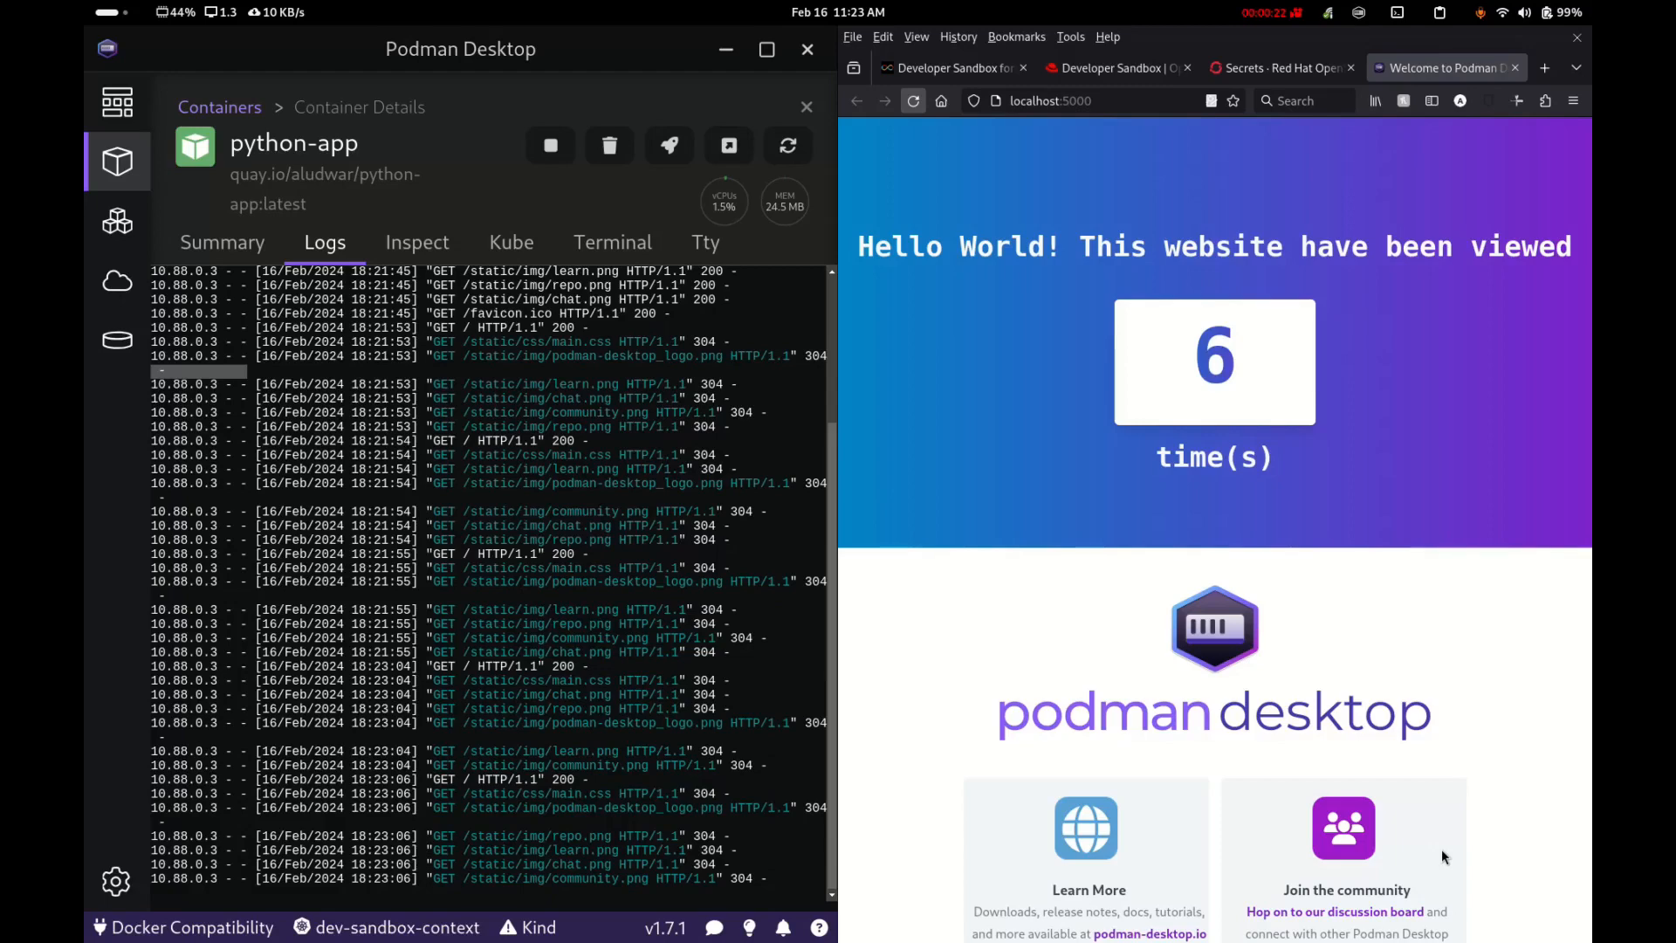
pyautogui.hotkey('ctrl', 'r')
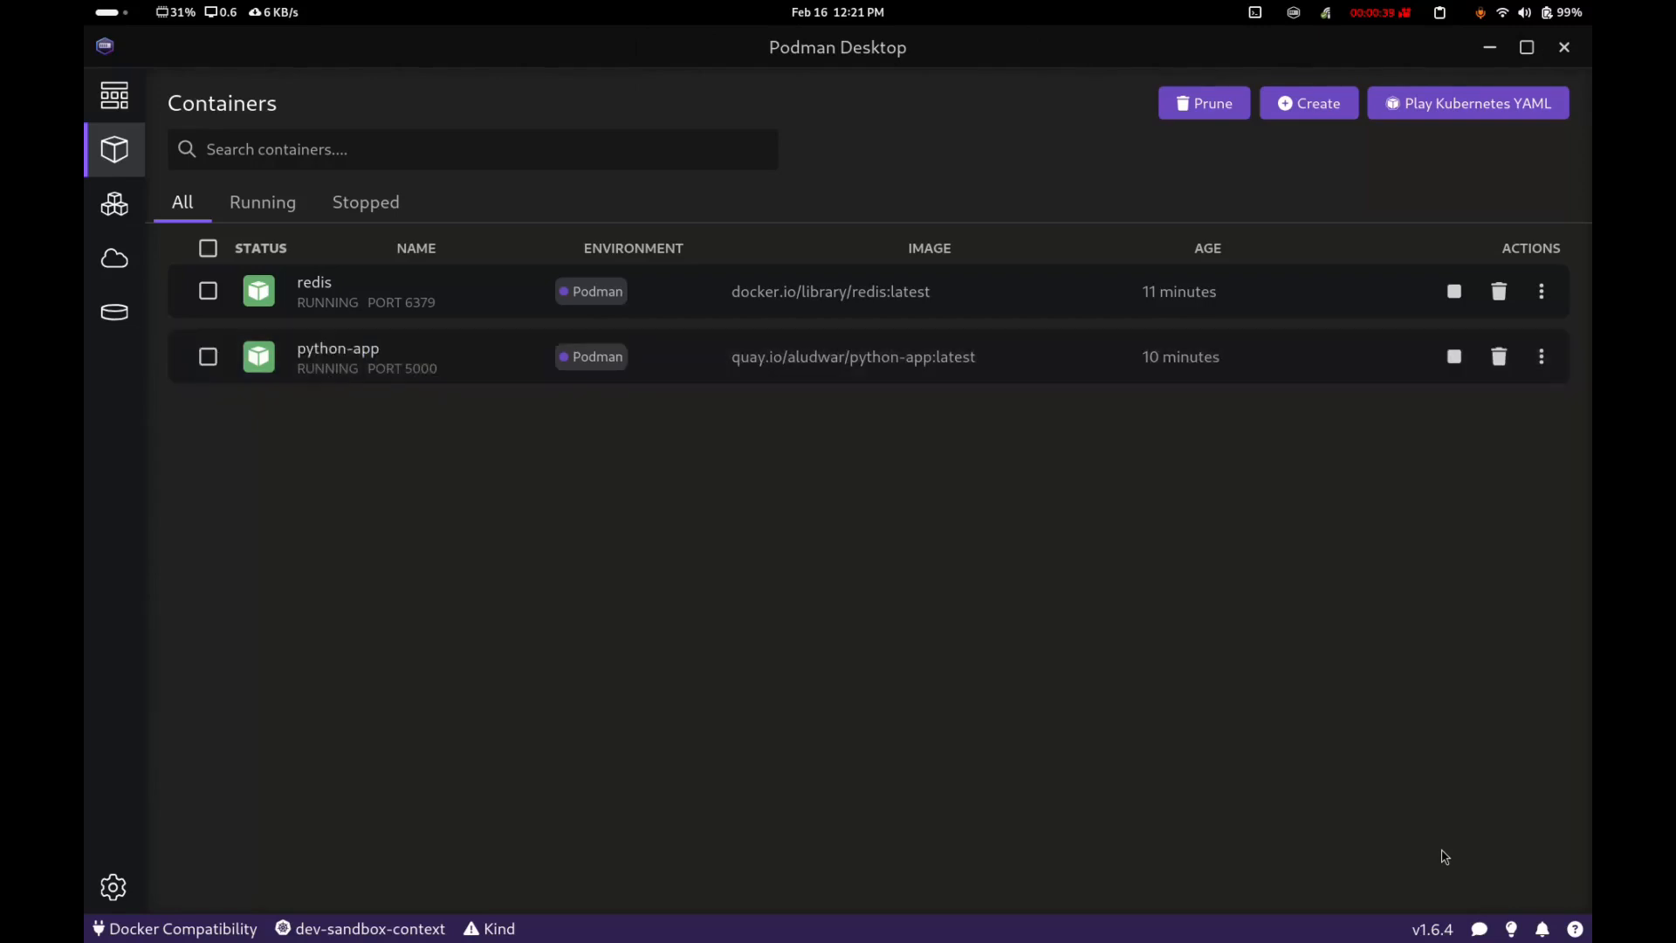
# Step: Create a pod named rhug-pod from the redis and python-app containers, exposing ports 6379 and 5000
pyautogui.click(208, 291)
pyautogui.click(208, 356)
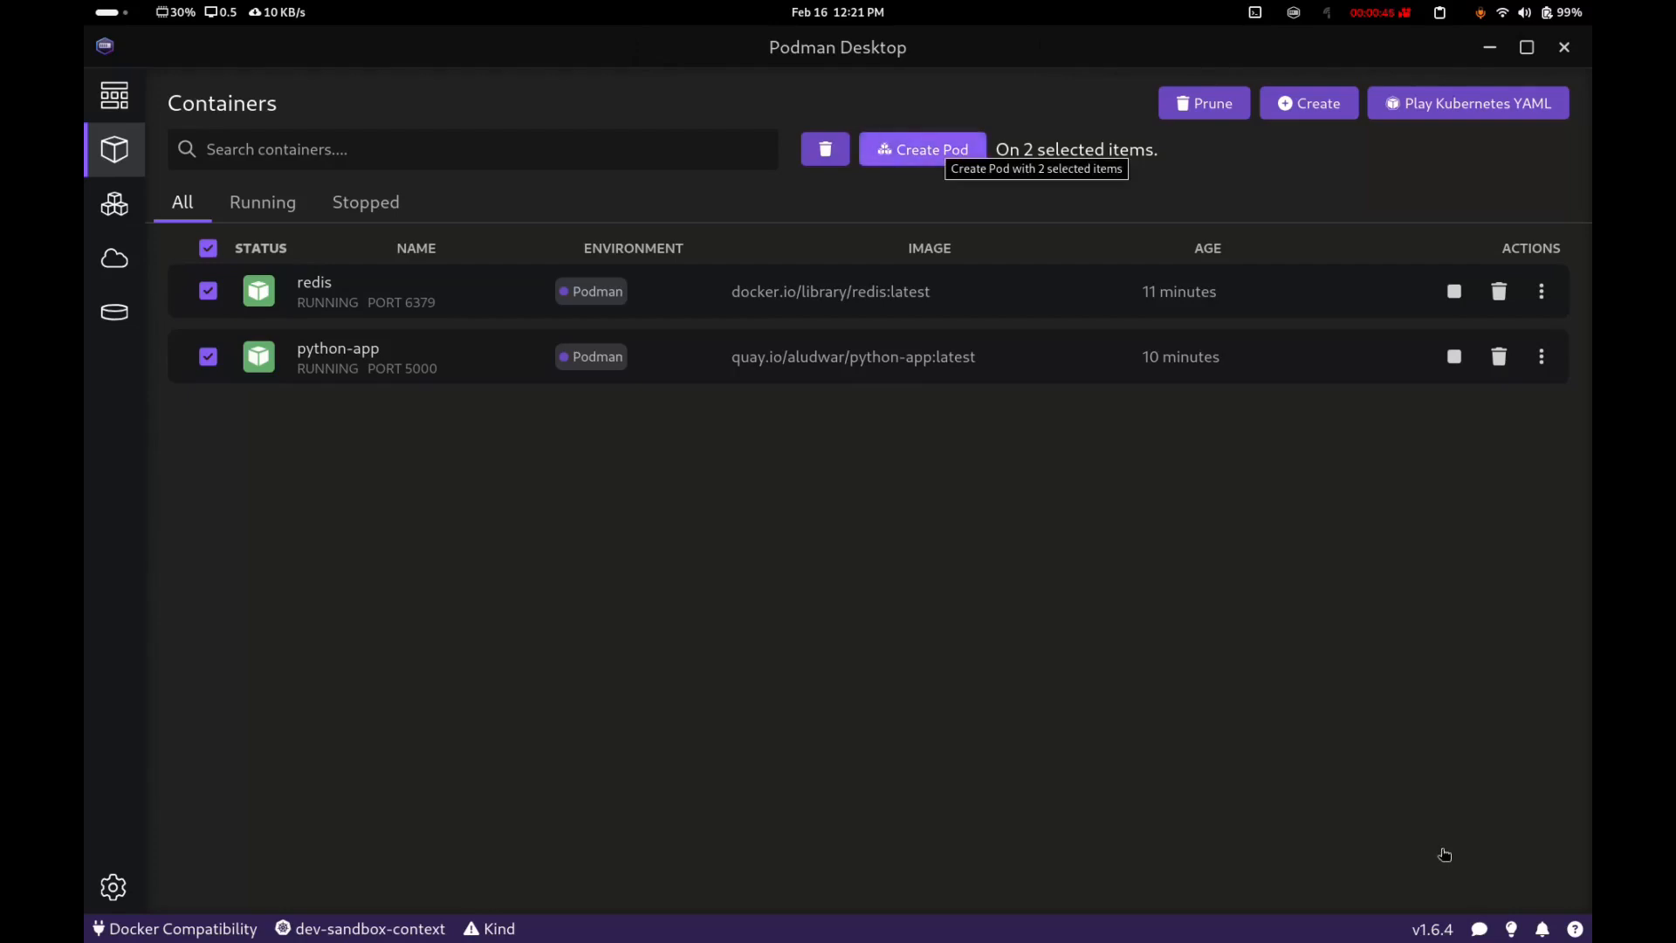
pyautogui.click(936, 150)
pyautogui.moveTo(278, 289); pyautogui.dragTo(202, 289)
pyautogui.write('rhug-pod')
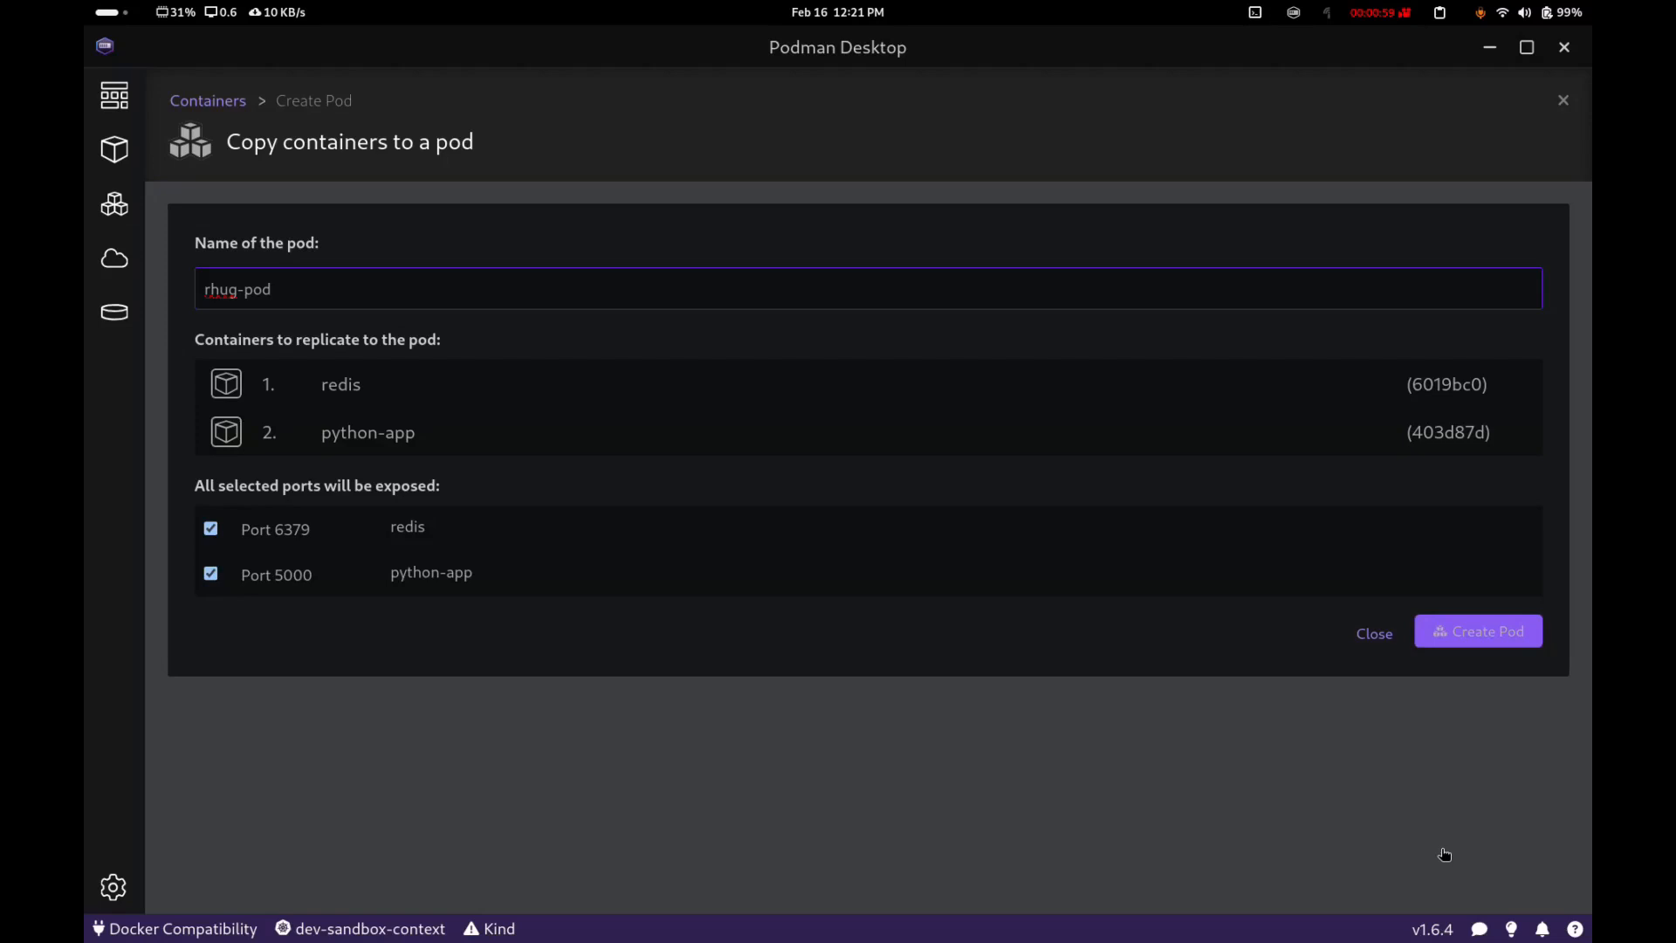
pyautogui.press('Return')
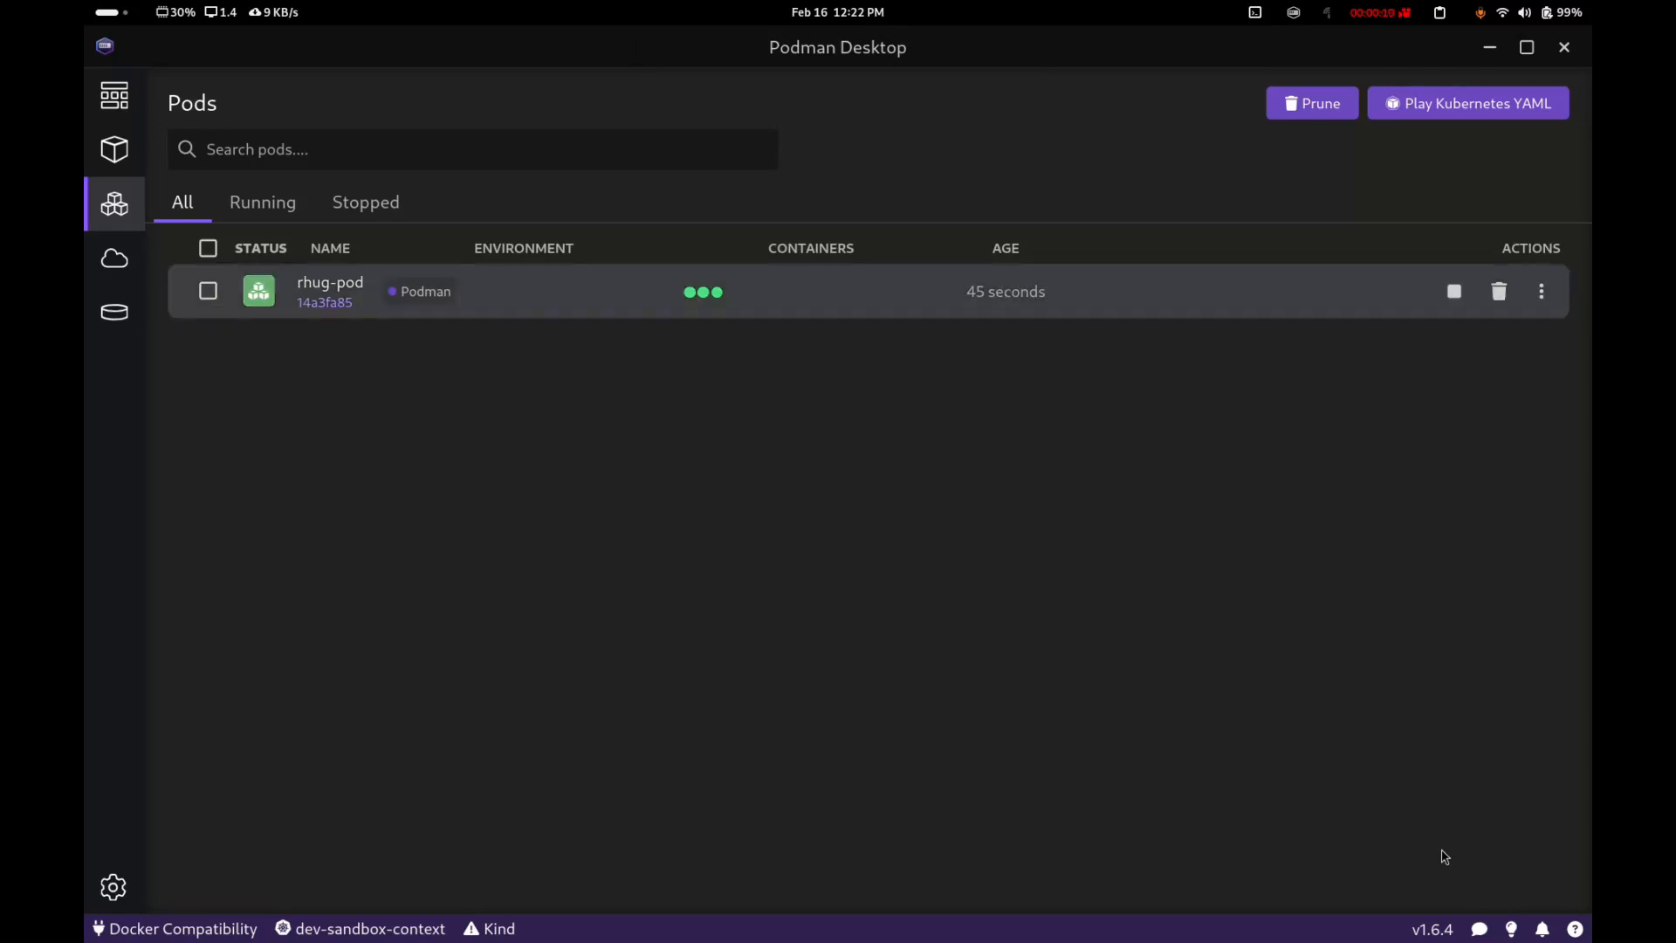
# Step: Review rhug-pod's containers, logs, summary, inspect data and generated Kubernetes YAML
pyautogui.click(115, 149)
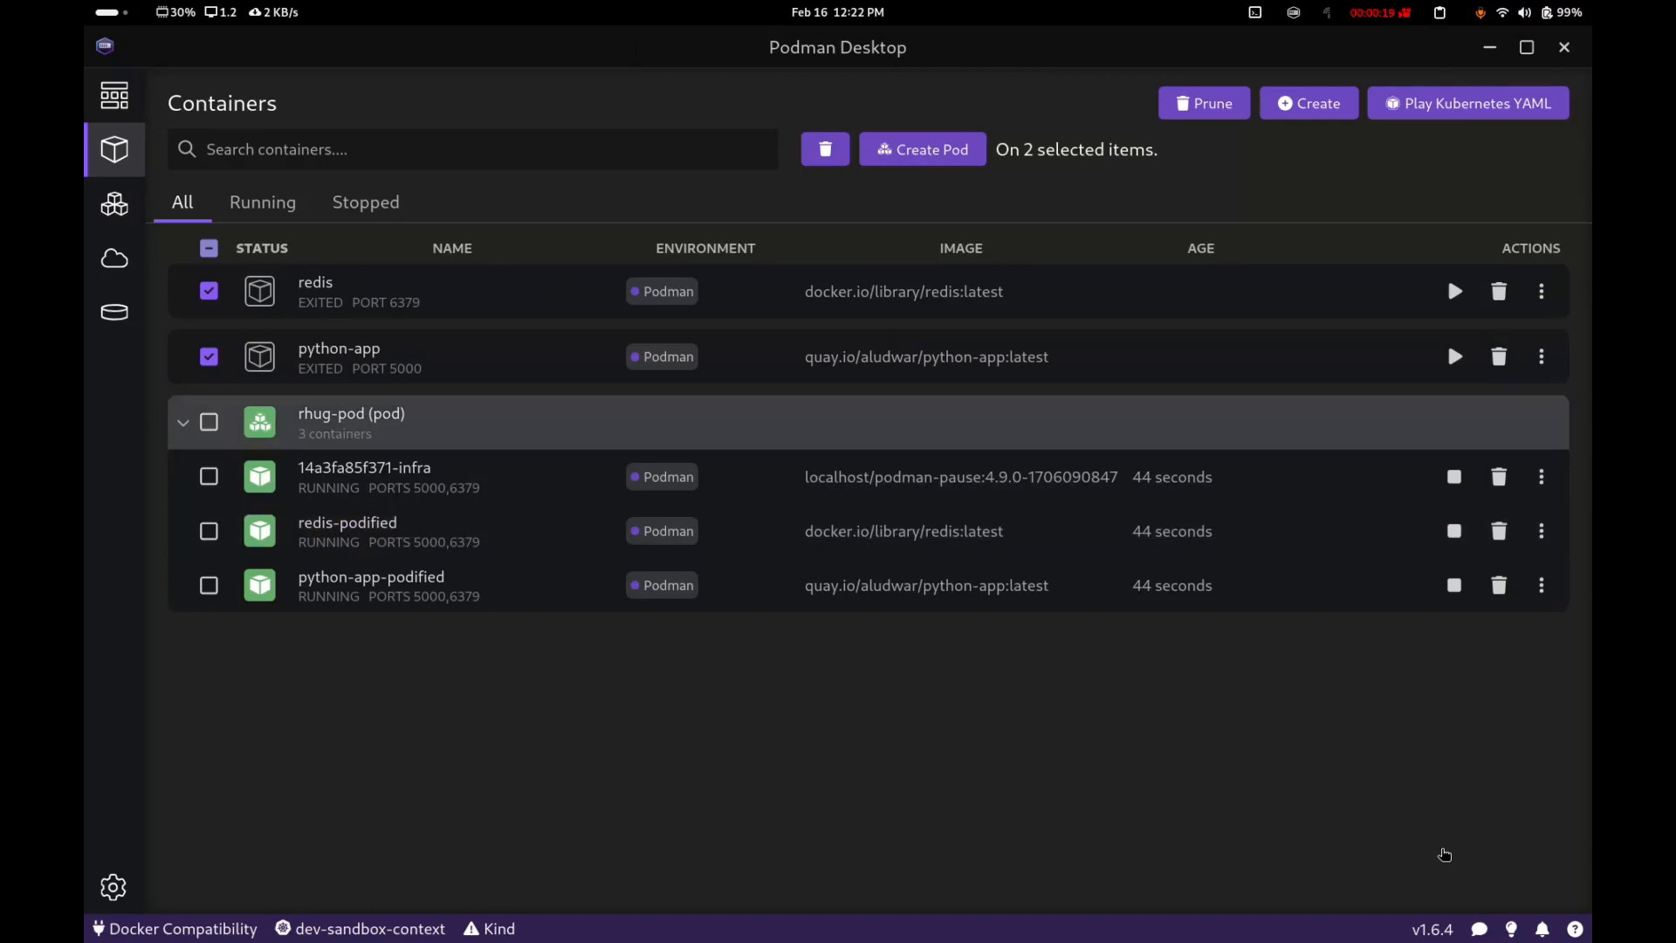
pyautogui.click(1445, 855)
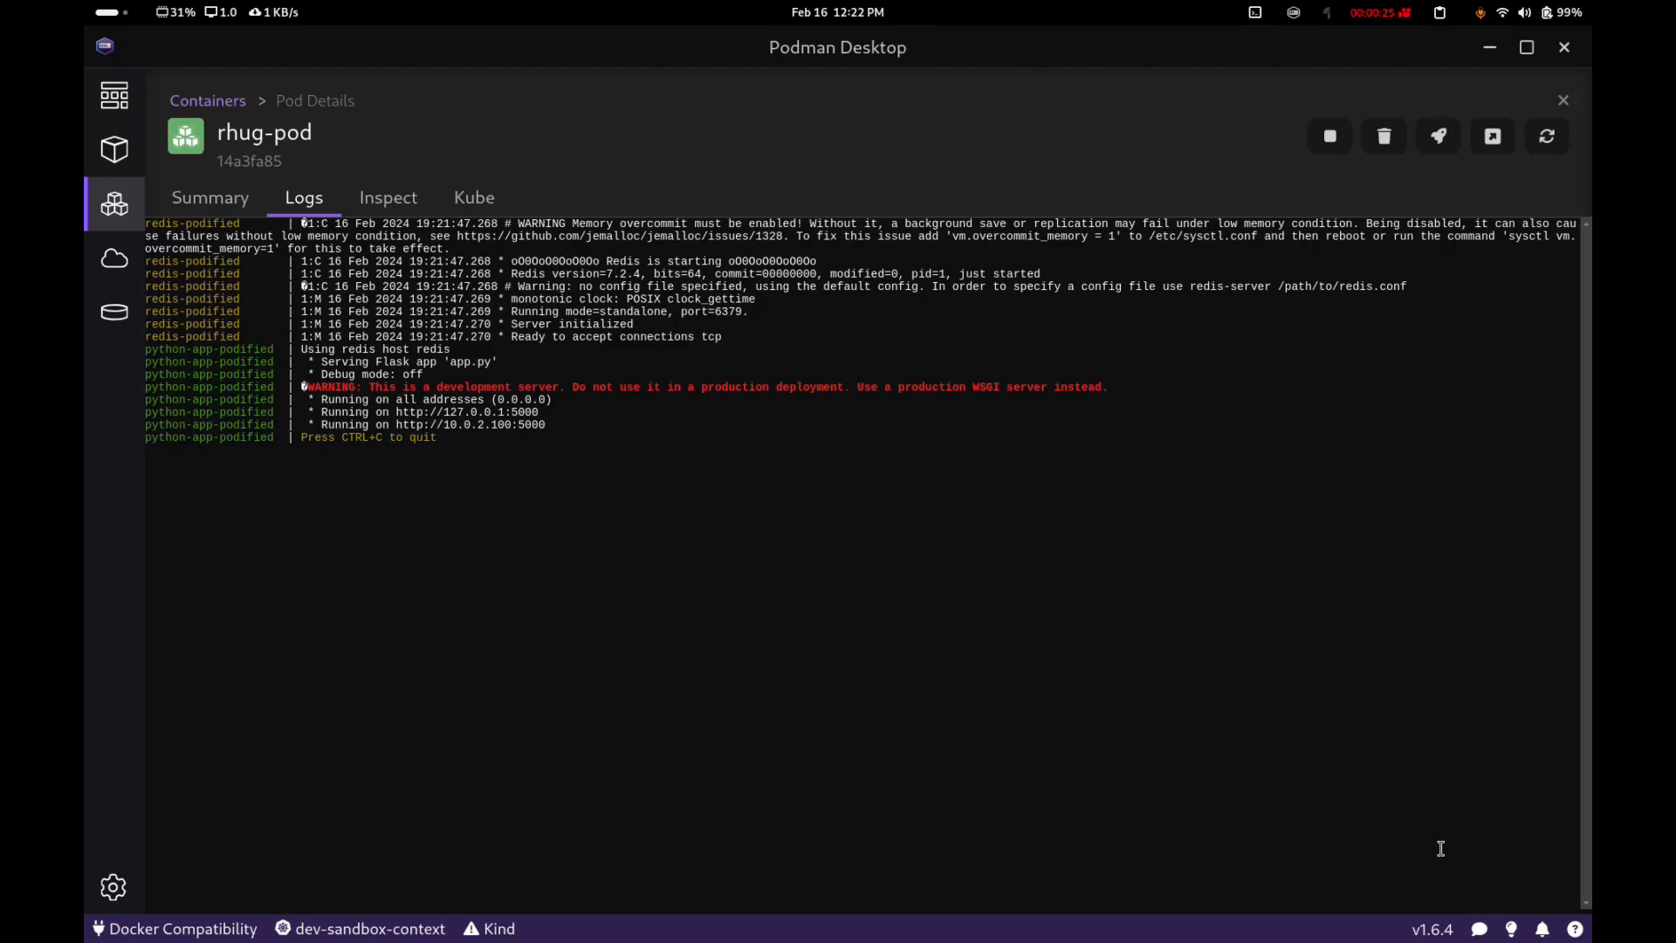
pyautogui.click(209, 198)
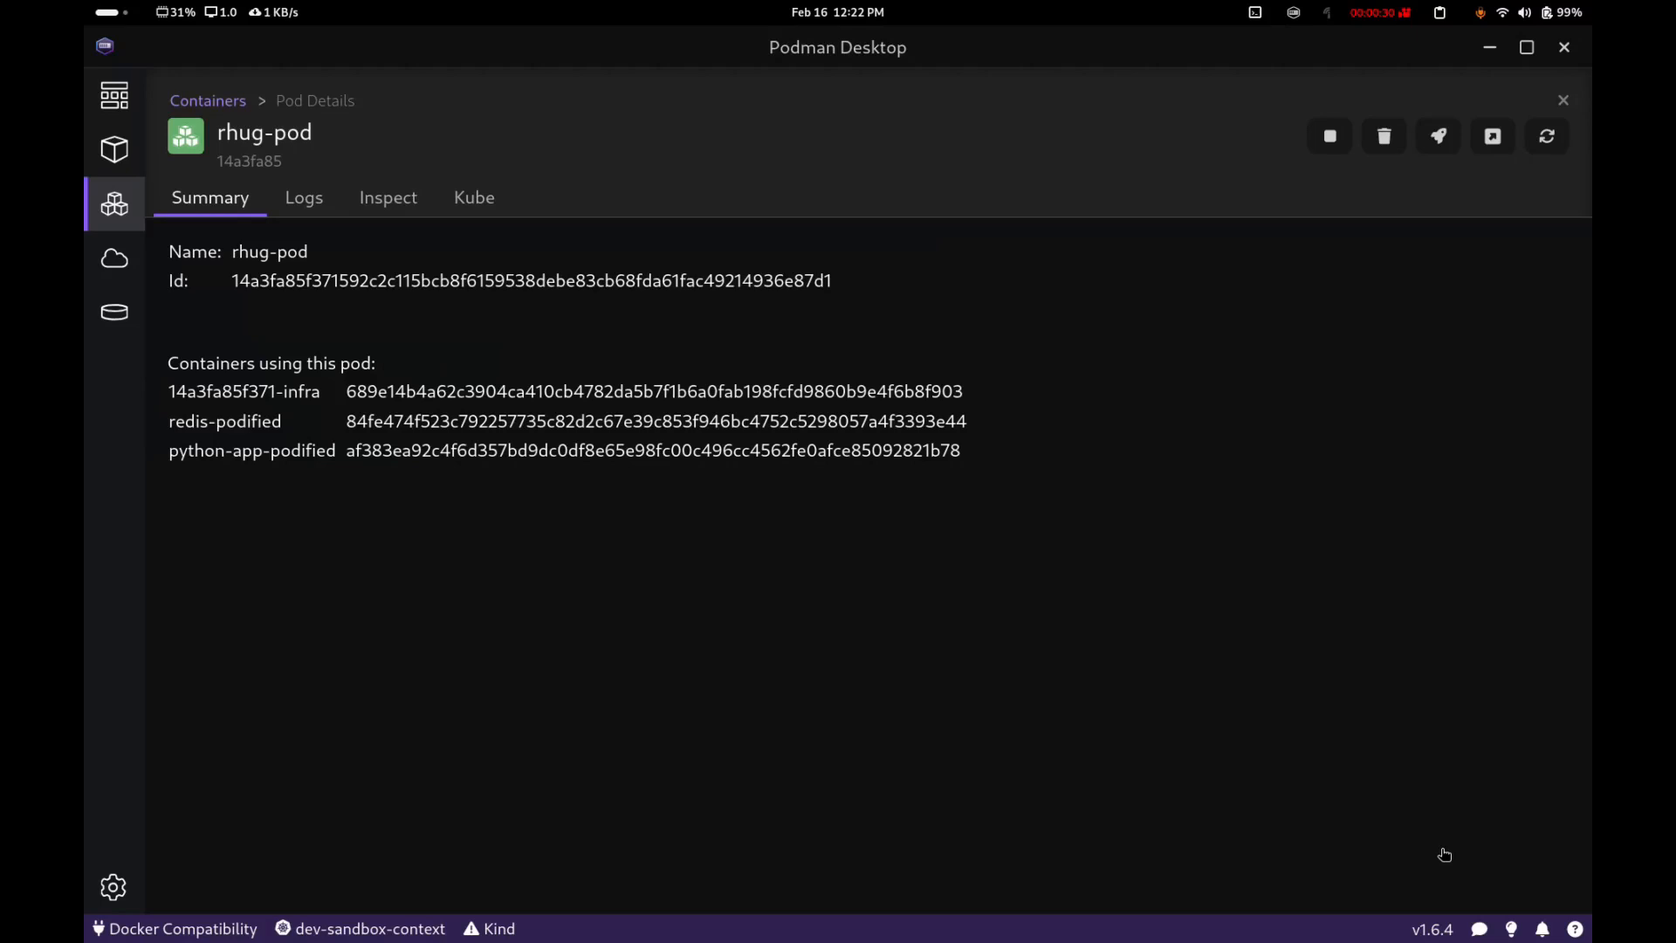
pyautogui.click(388, 198)
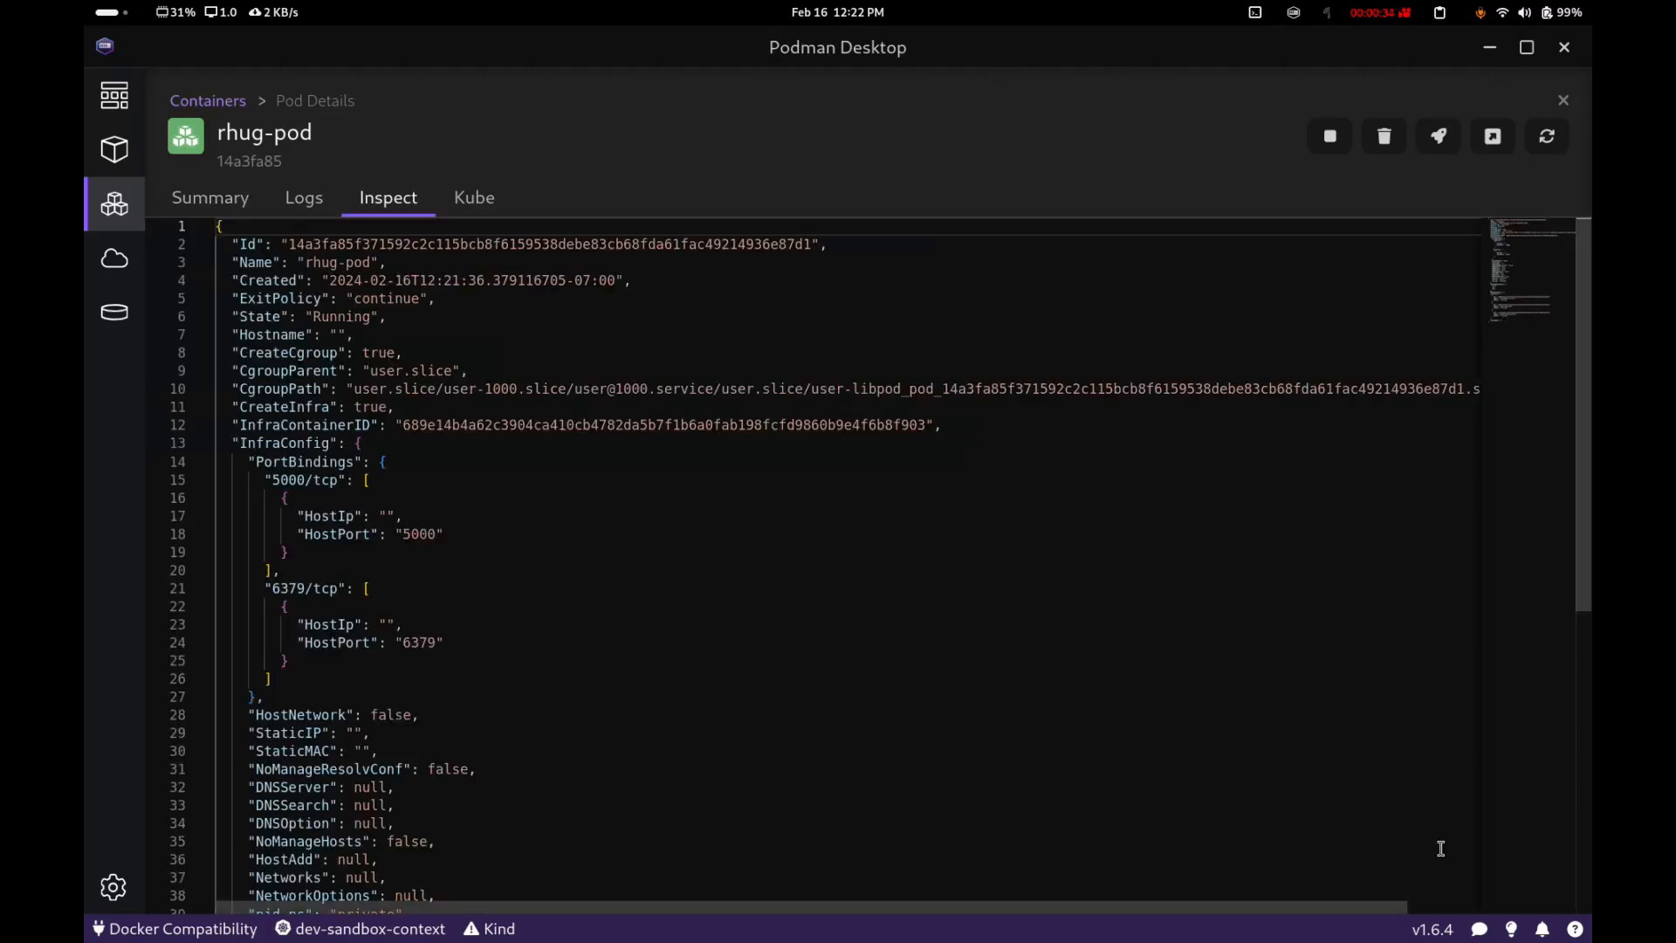
pyautogui.click(474, 199)
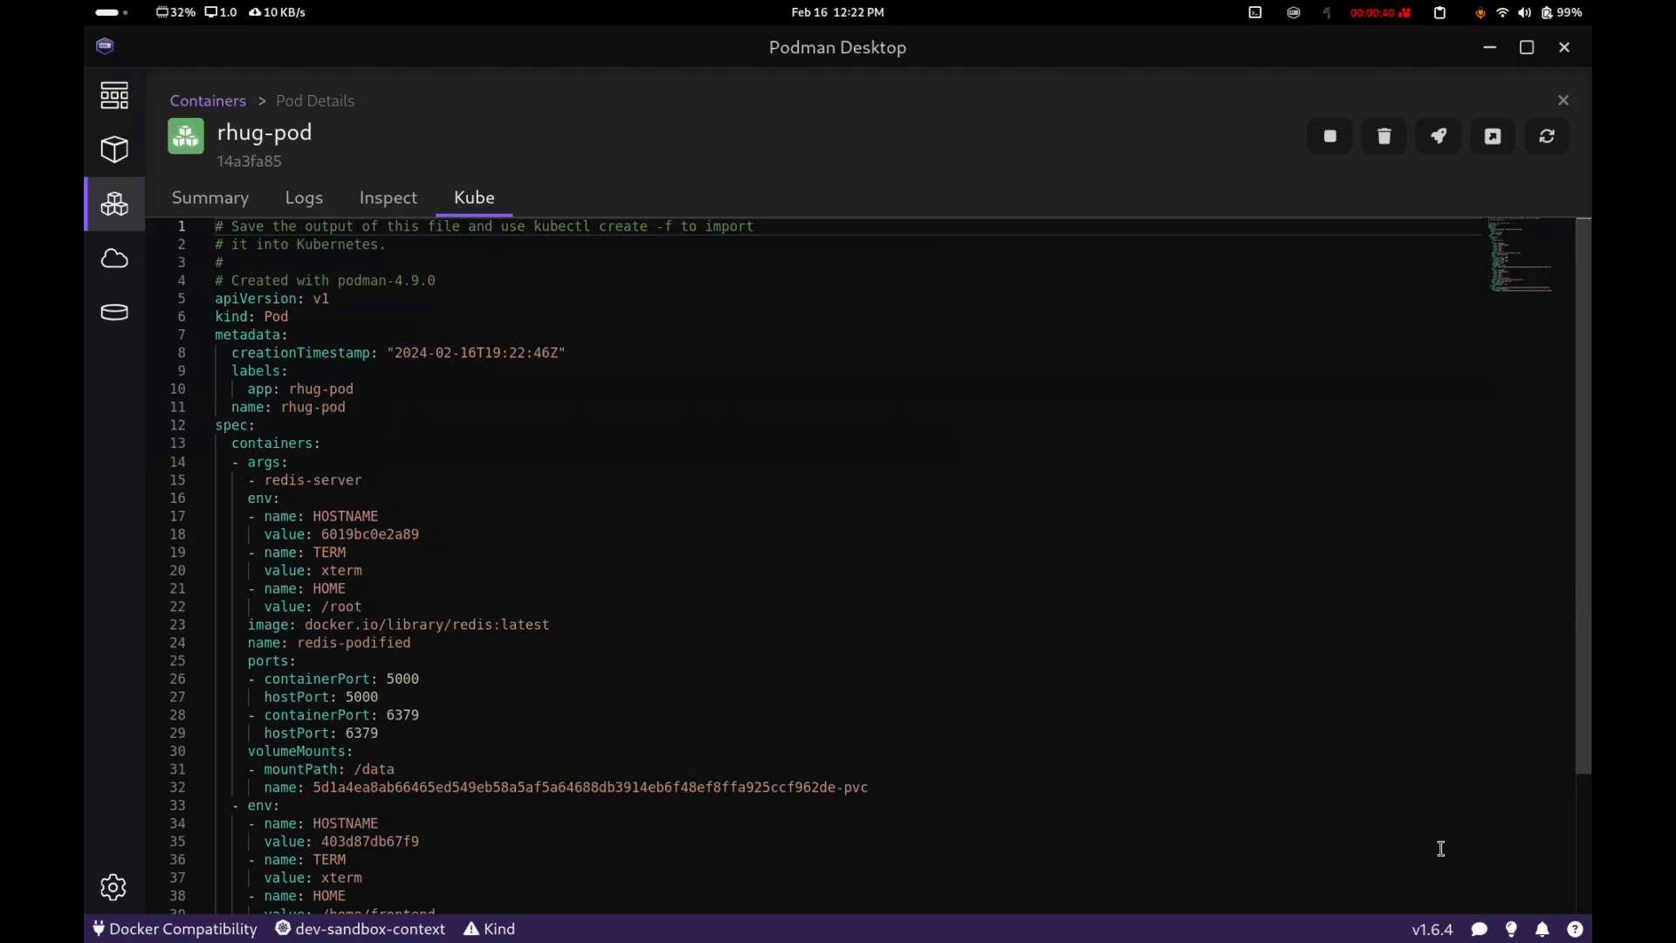
pyautogui.scroll(-3, 1440, 849)
pyautogui.scroll(3, 1440, 848)
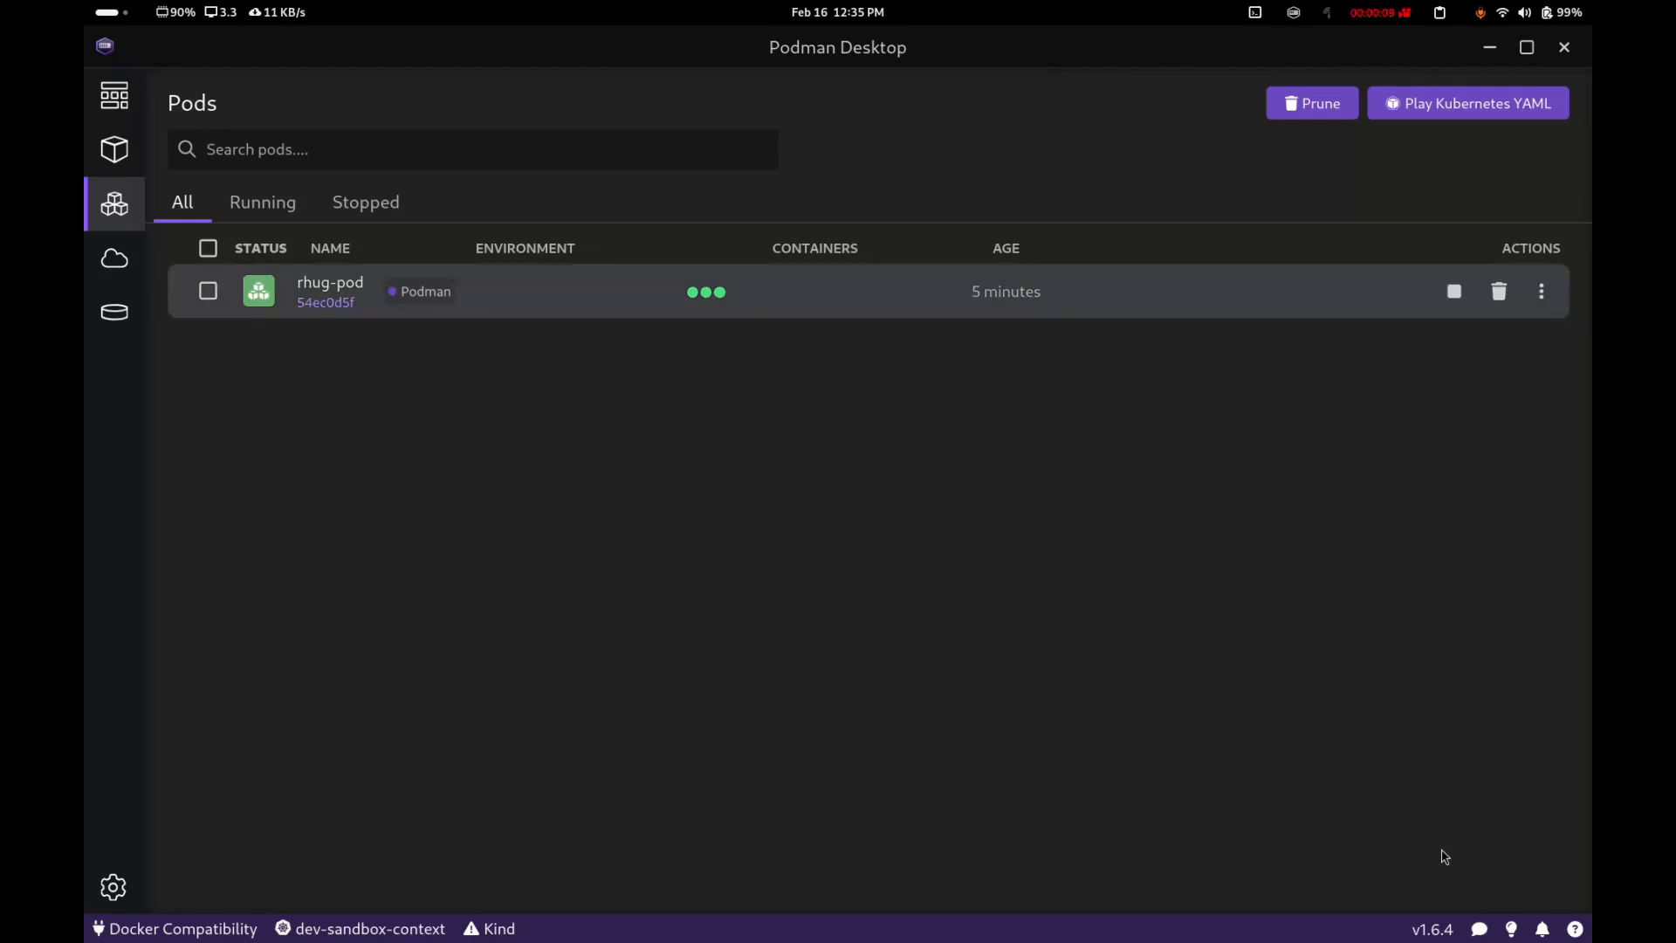
pyautogui.click(1542, 291)
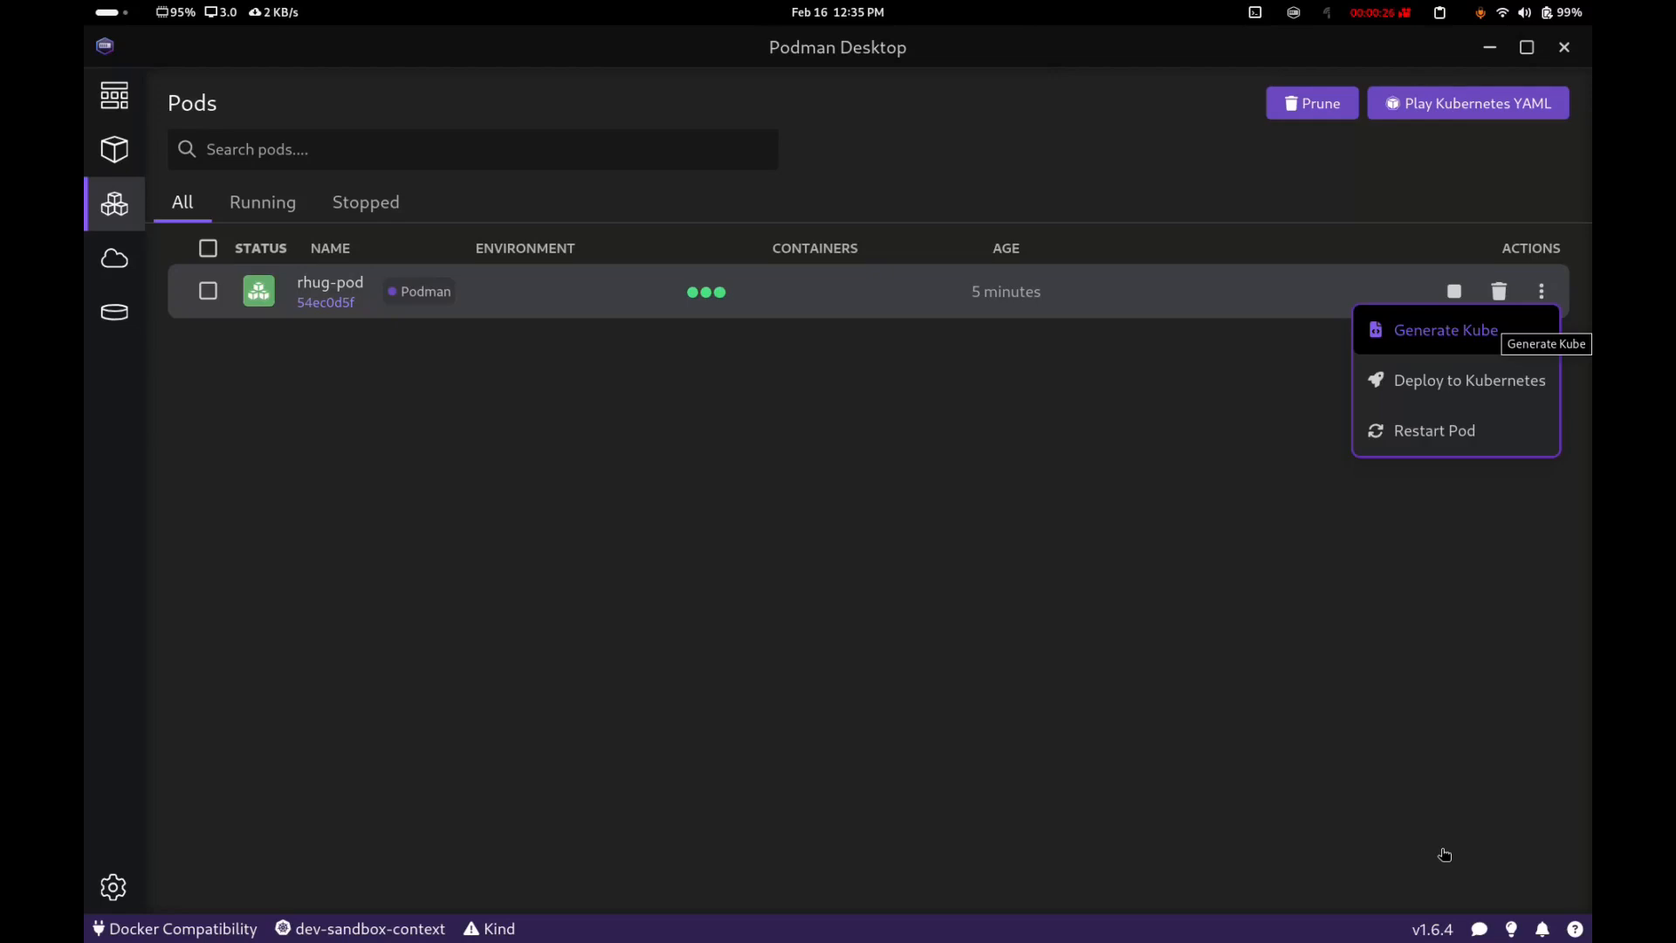
pyautogui.click(1445, 855)
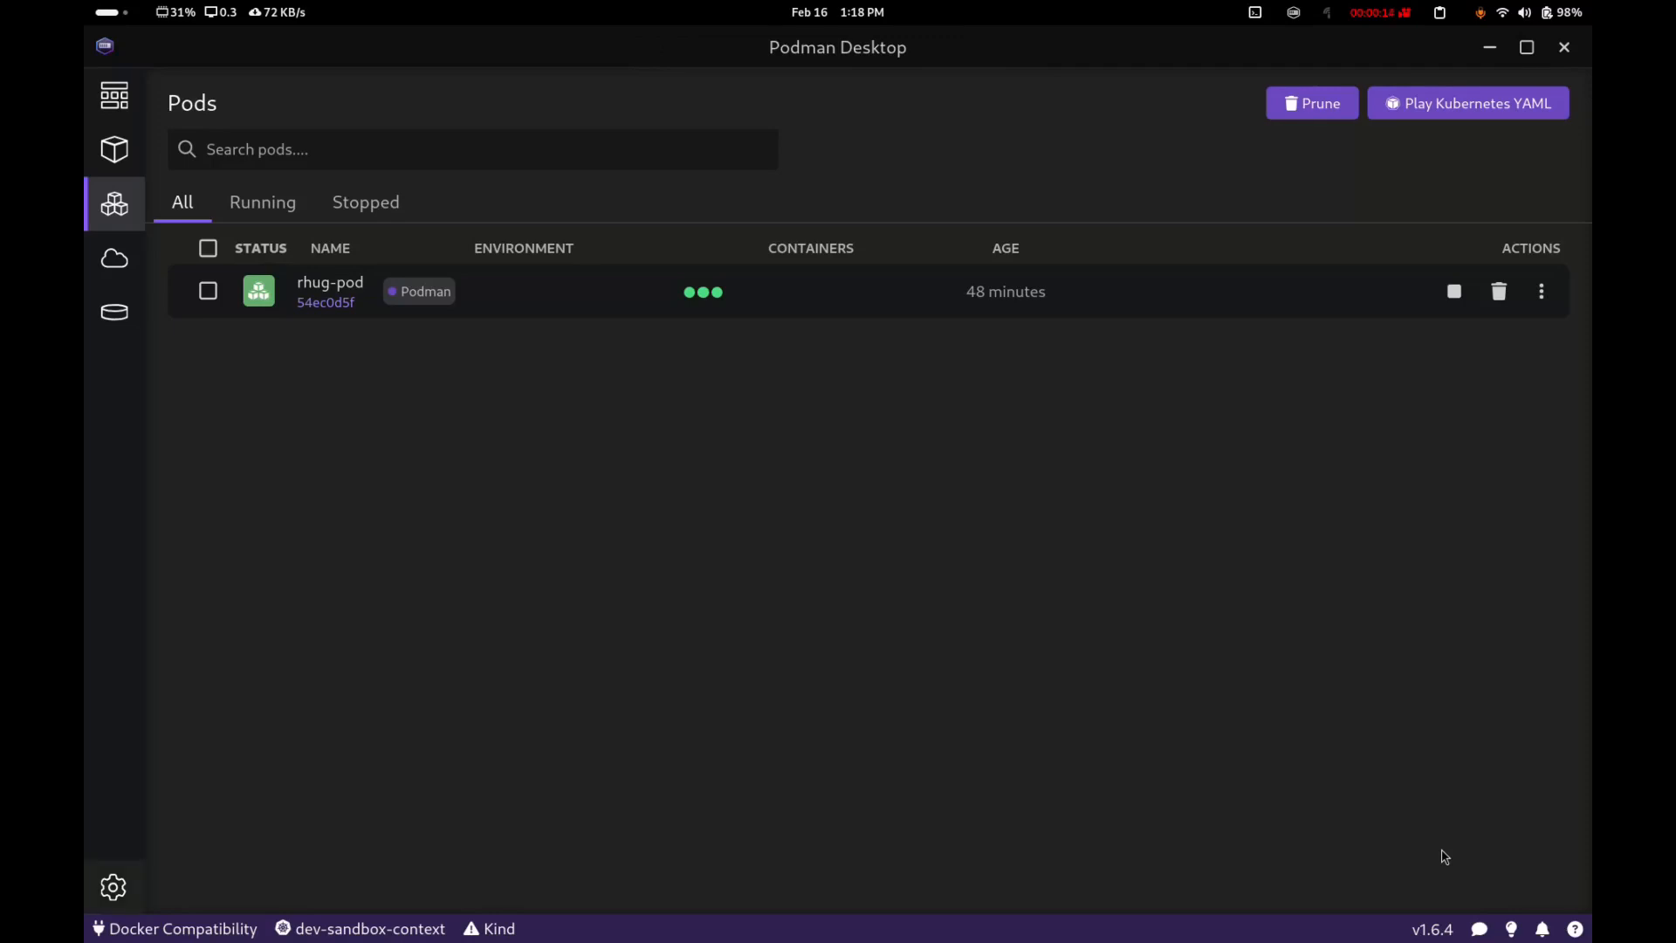
# Step: Check the Developer Sandbox connection in the resource settings and the project's topology in the OpenShift web console
pyautogui.click(114, 887)
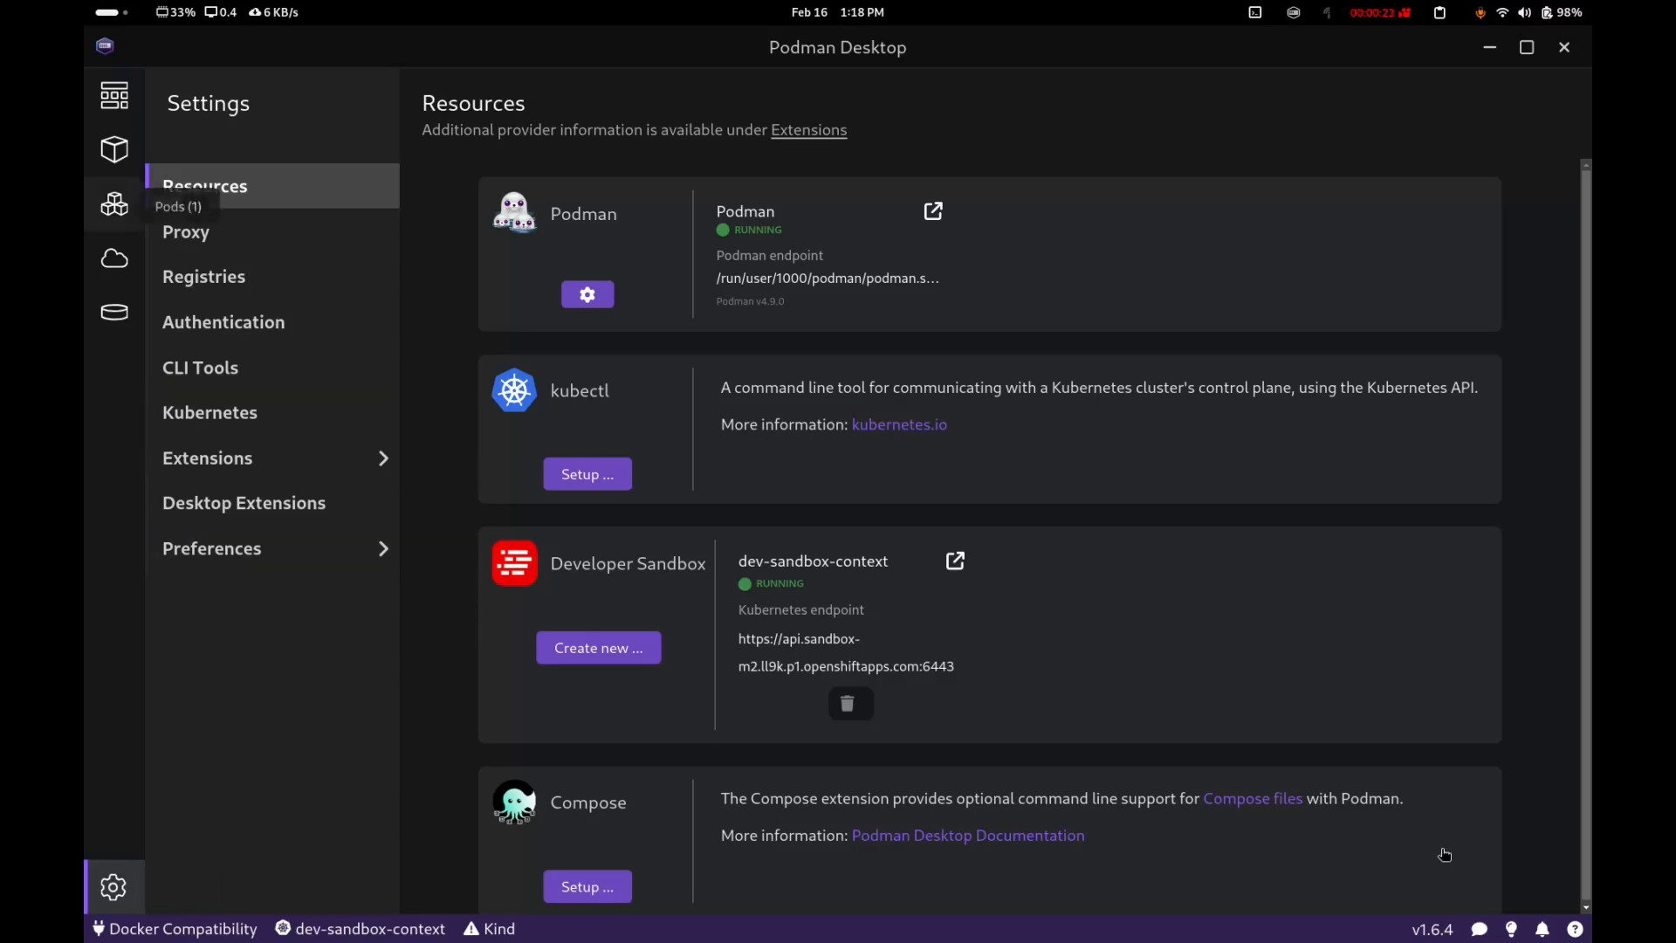
pyautogui.click(114, 204)
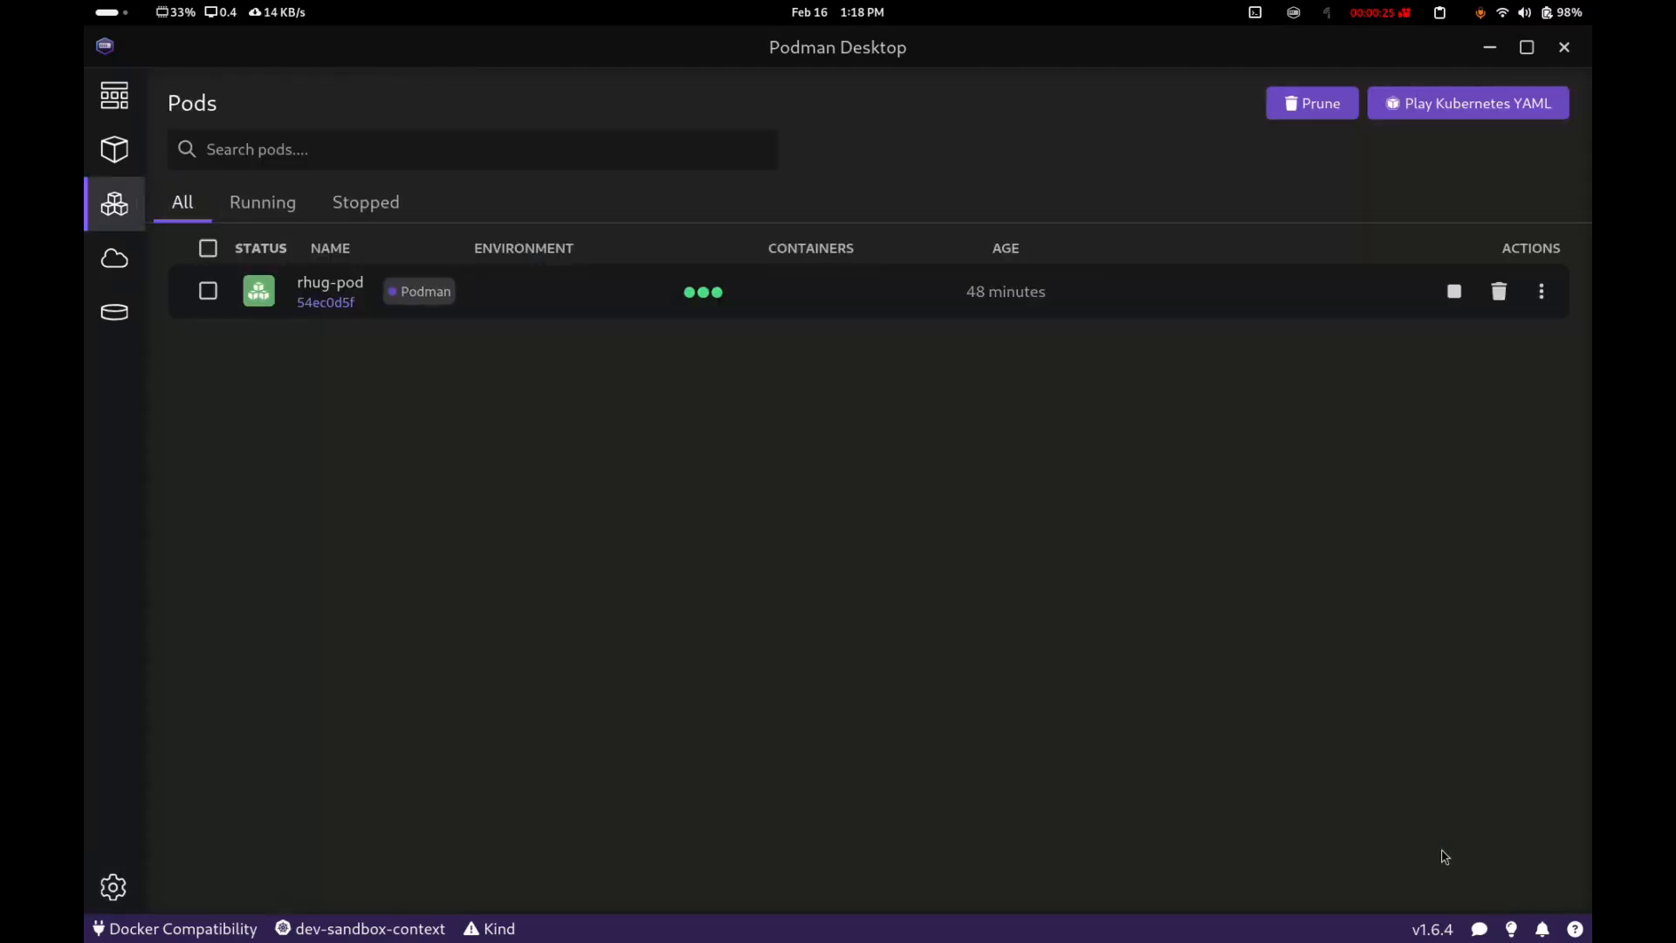
pyautogui.press('super')
pyautogui.click(838, 655)
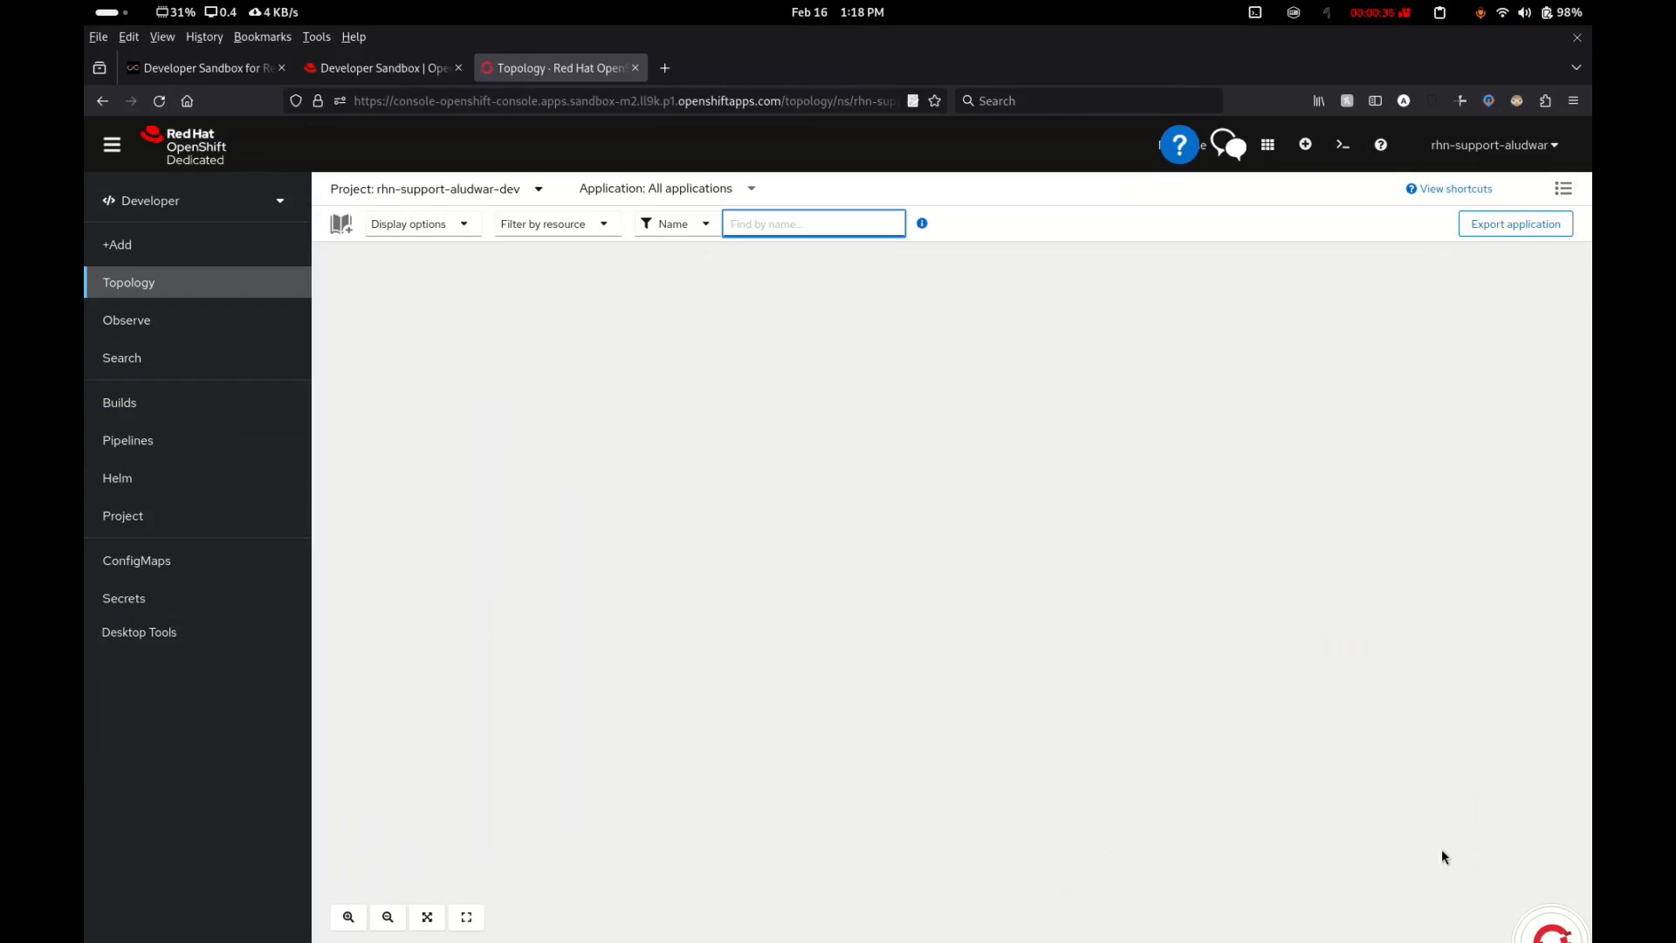
pyautogui.press('super')
pyautogui.press('Up')
pyautogui.press('Return')
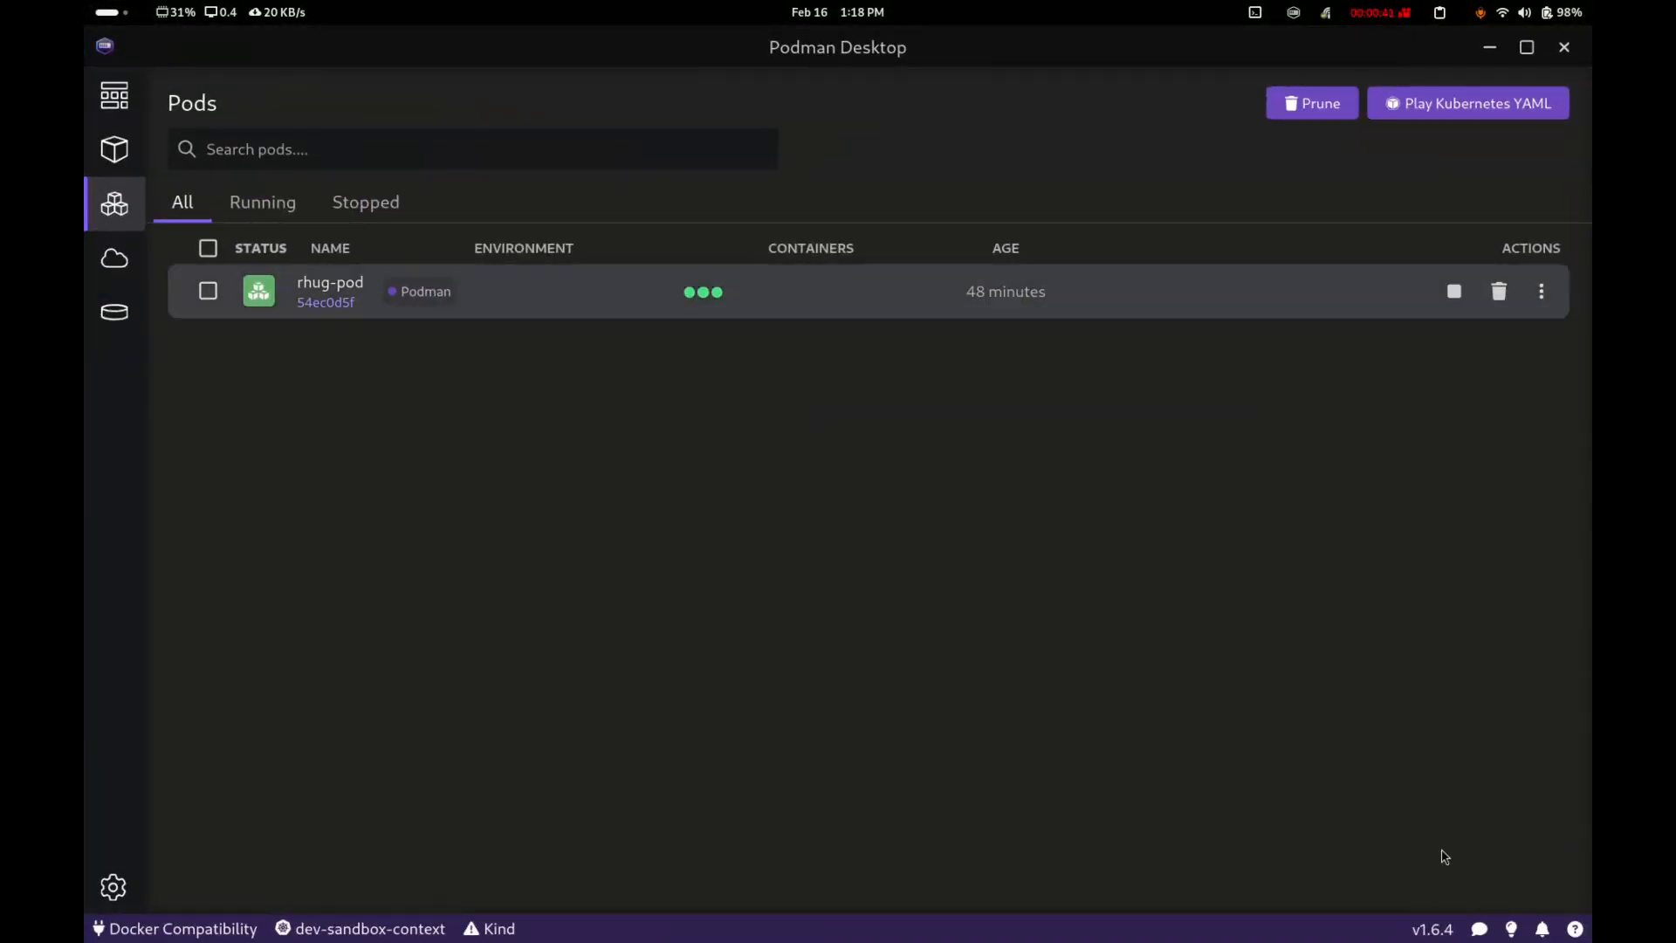
# Step: Deploy rhug-pod to Kubernetes in dev-sandbox-context with services and OpenShift routes enabled, and check the created pod's status
pyautogui.click(1541, 292)
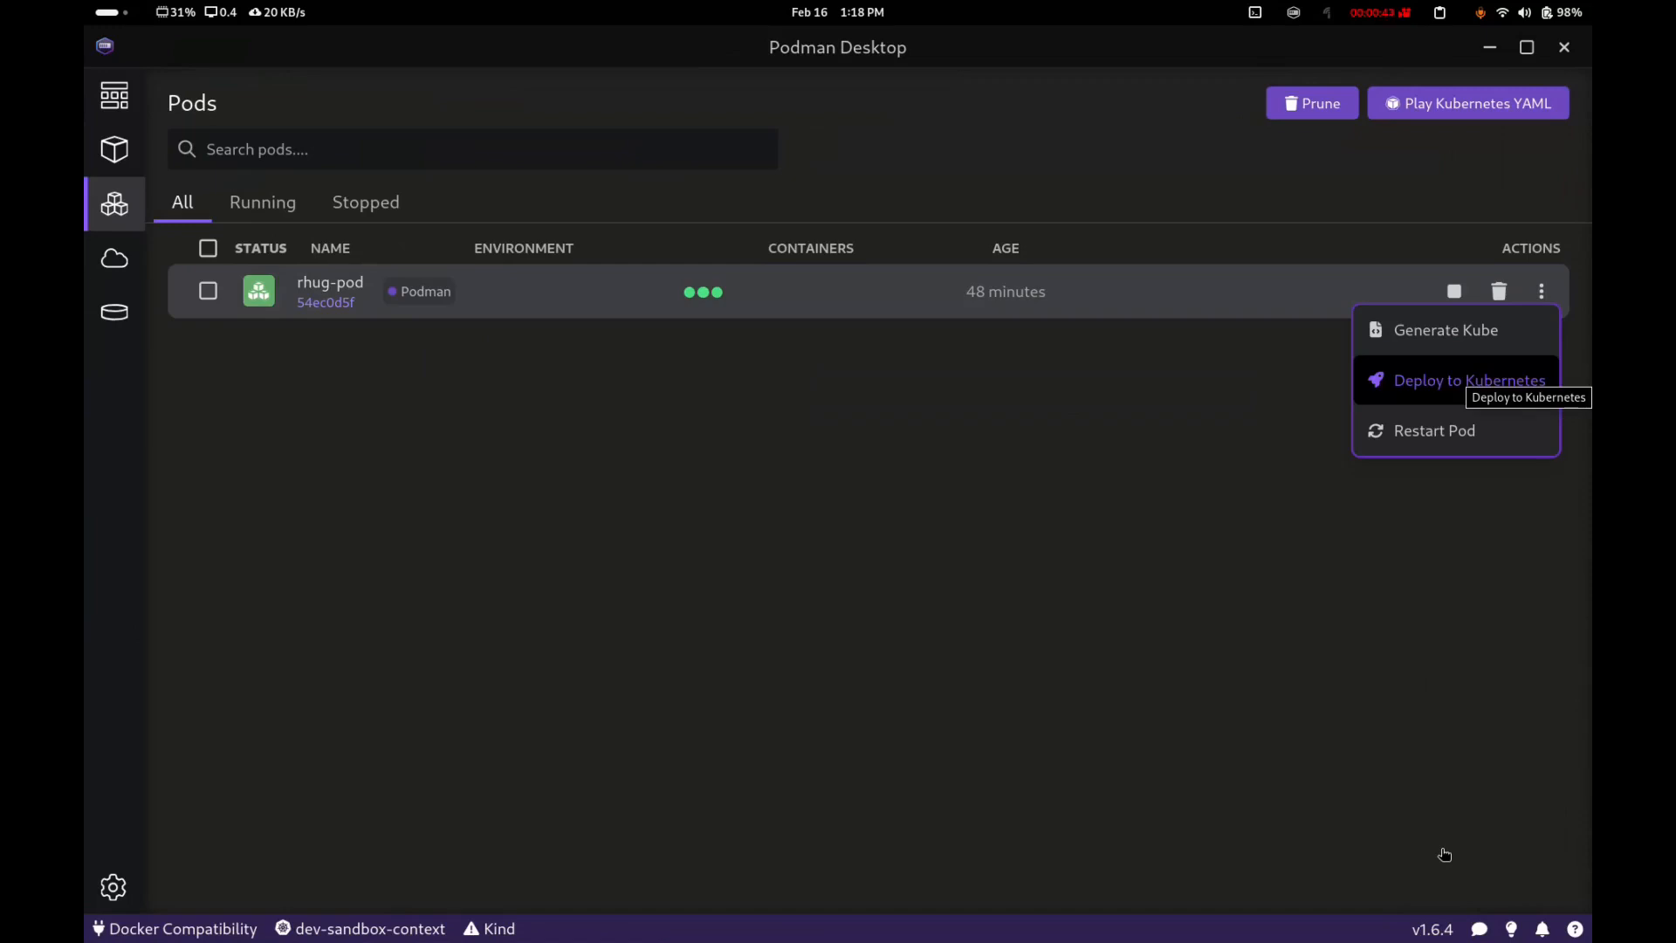
pyautogui.click(1470, 381)
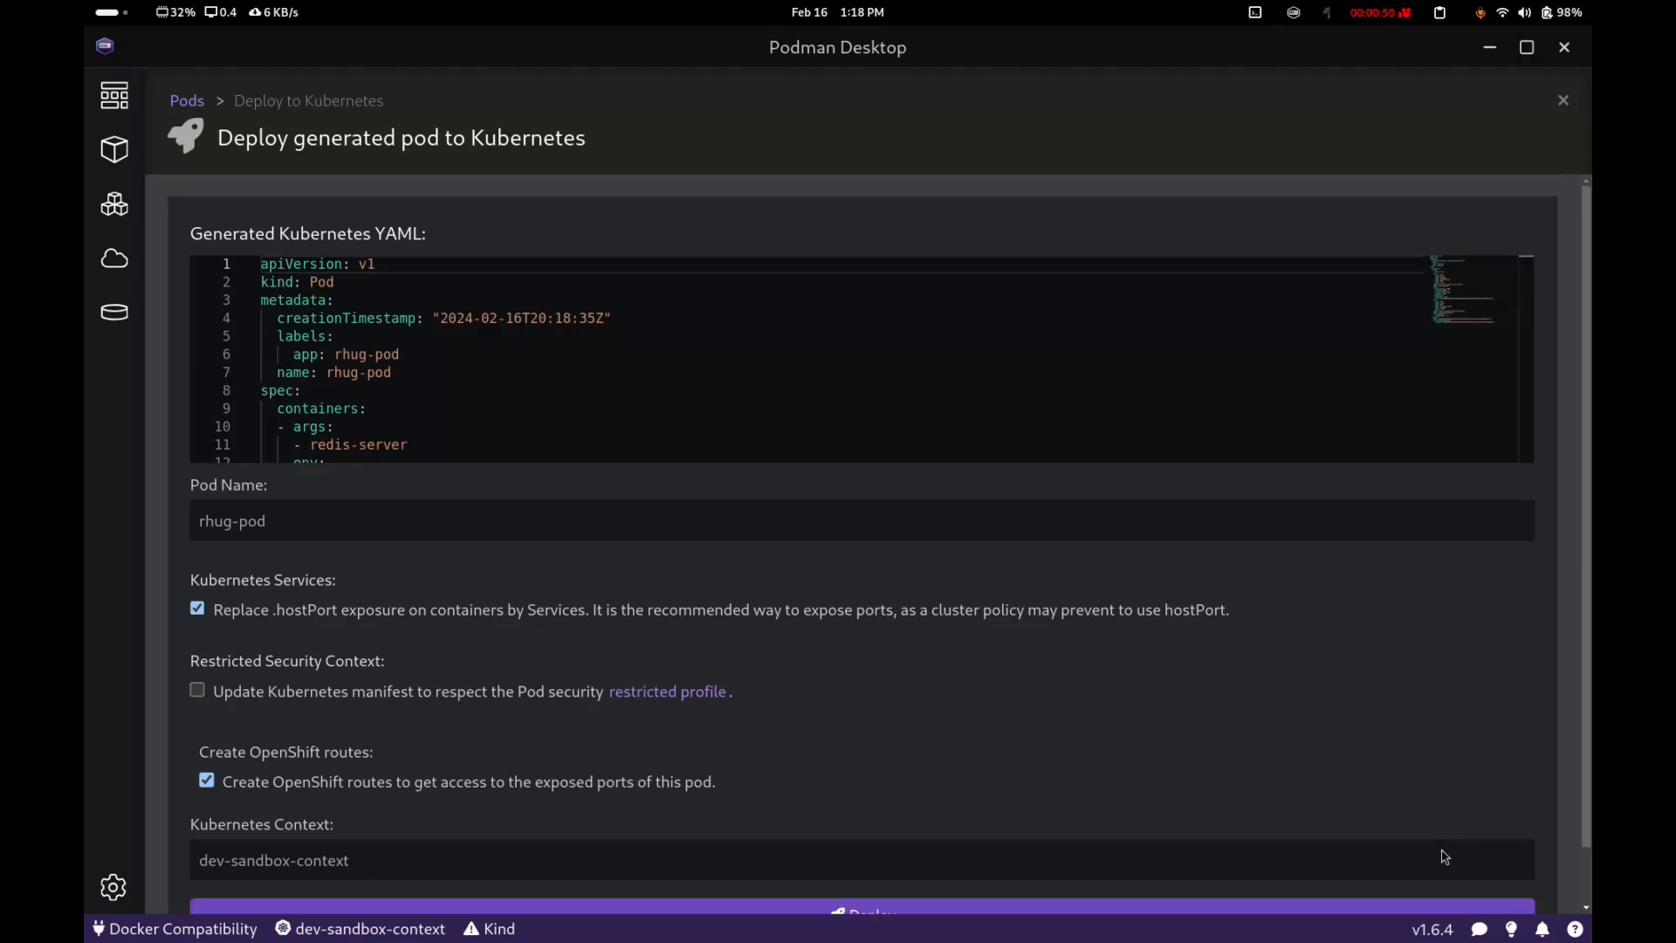
pyautogui.scroll(-1, 1443, 853)
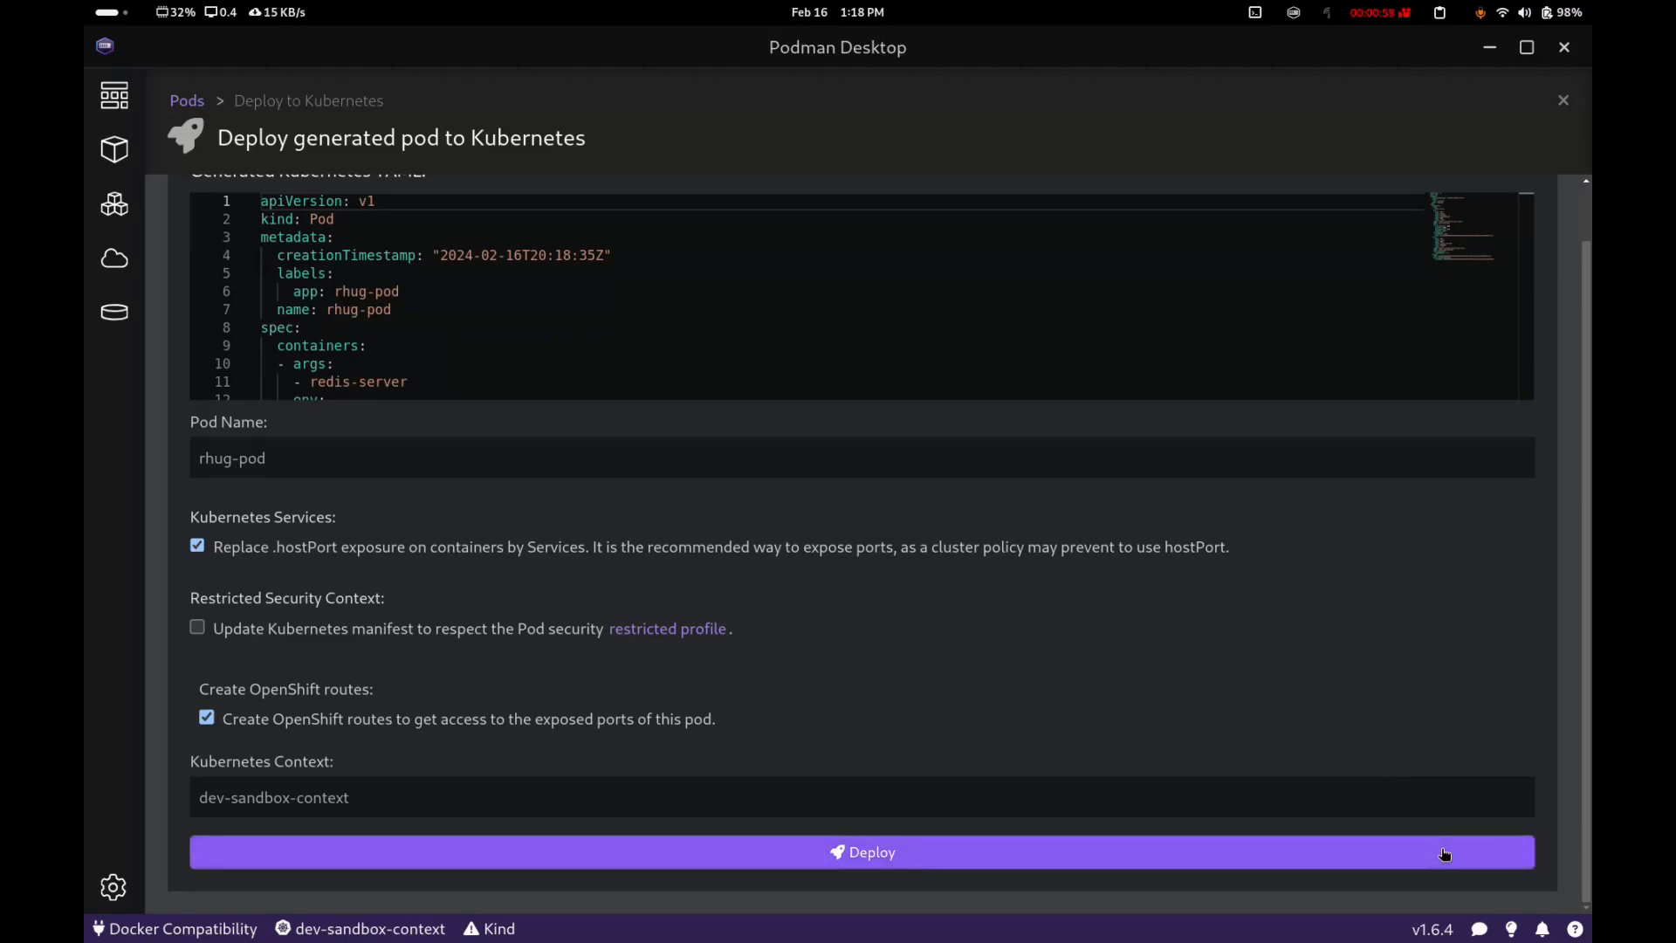
pyautogui.click(1443, 854)
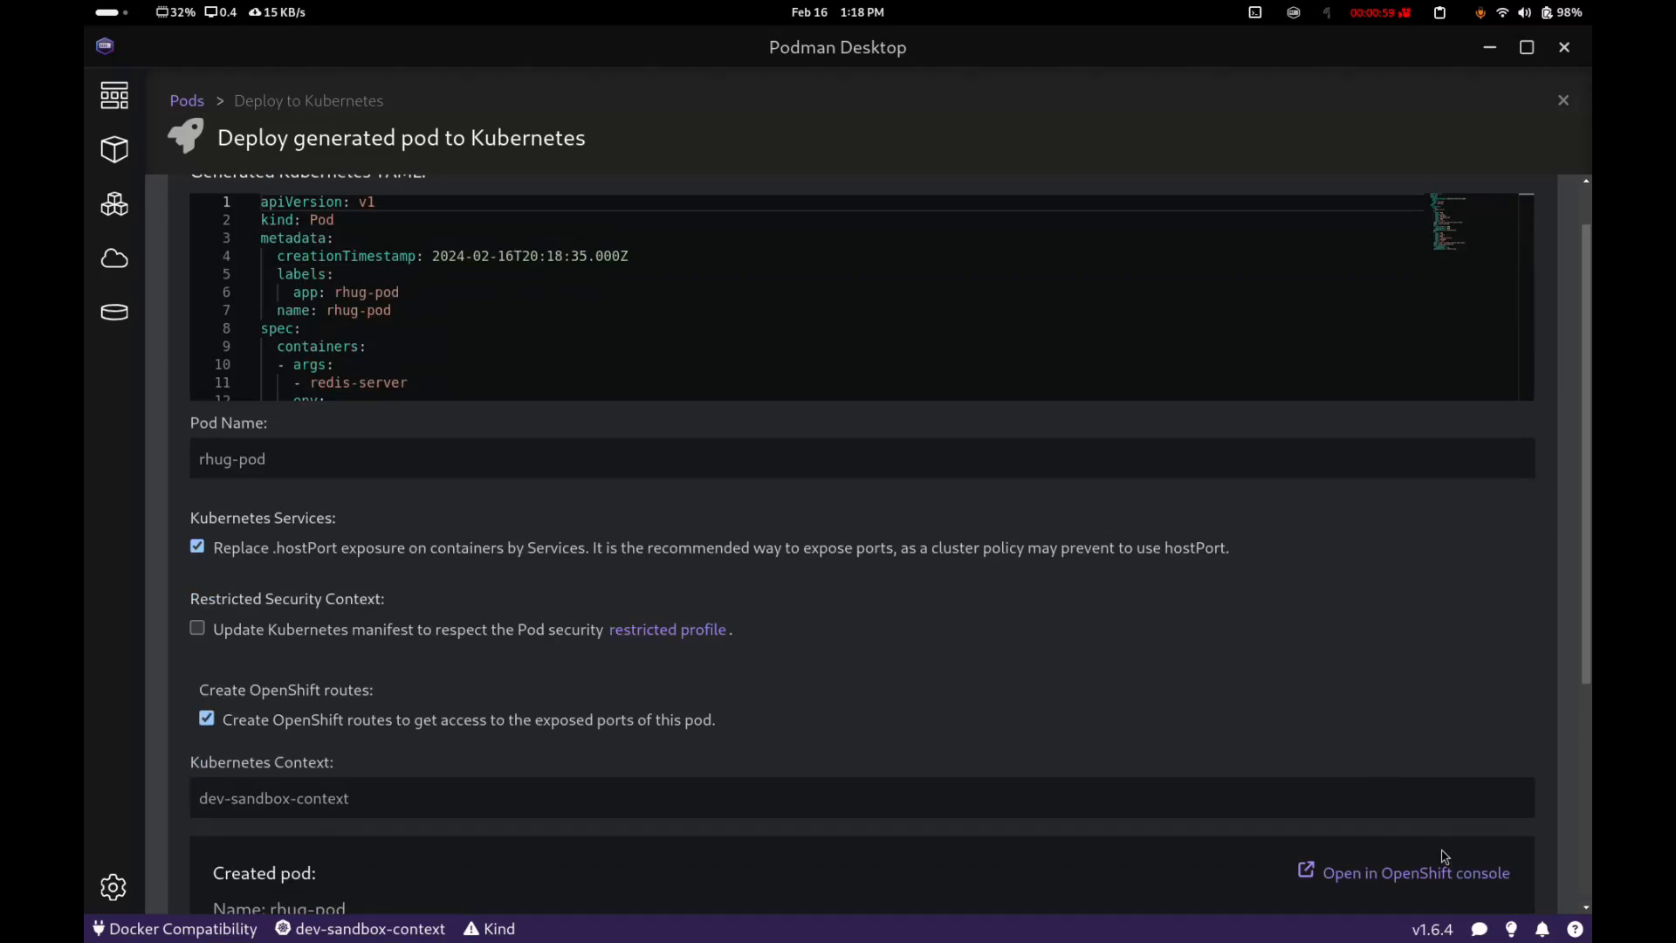
pyautogui.scroll(-4, 1443, 856)
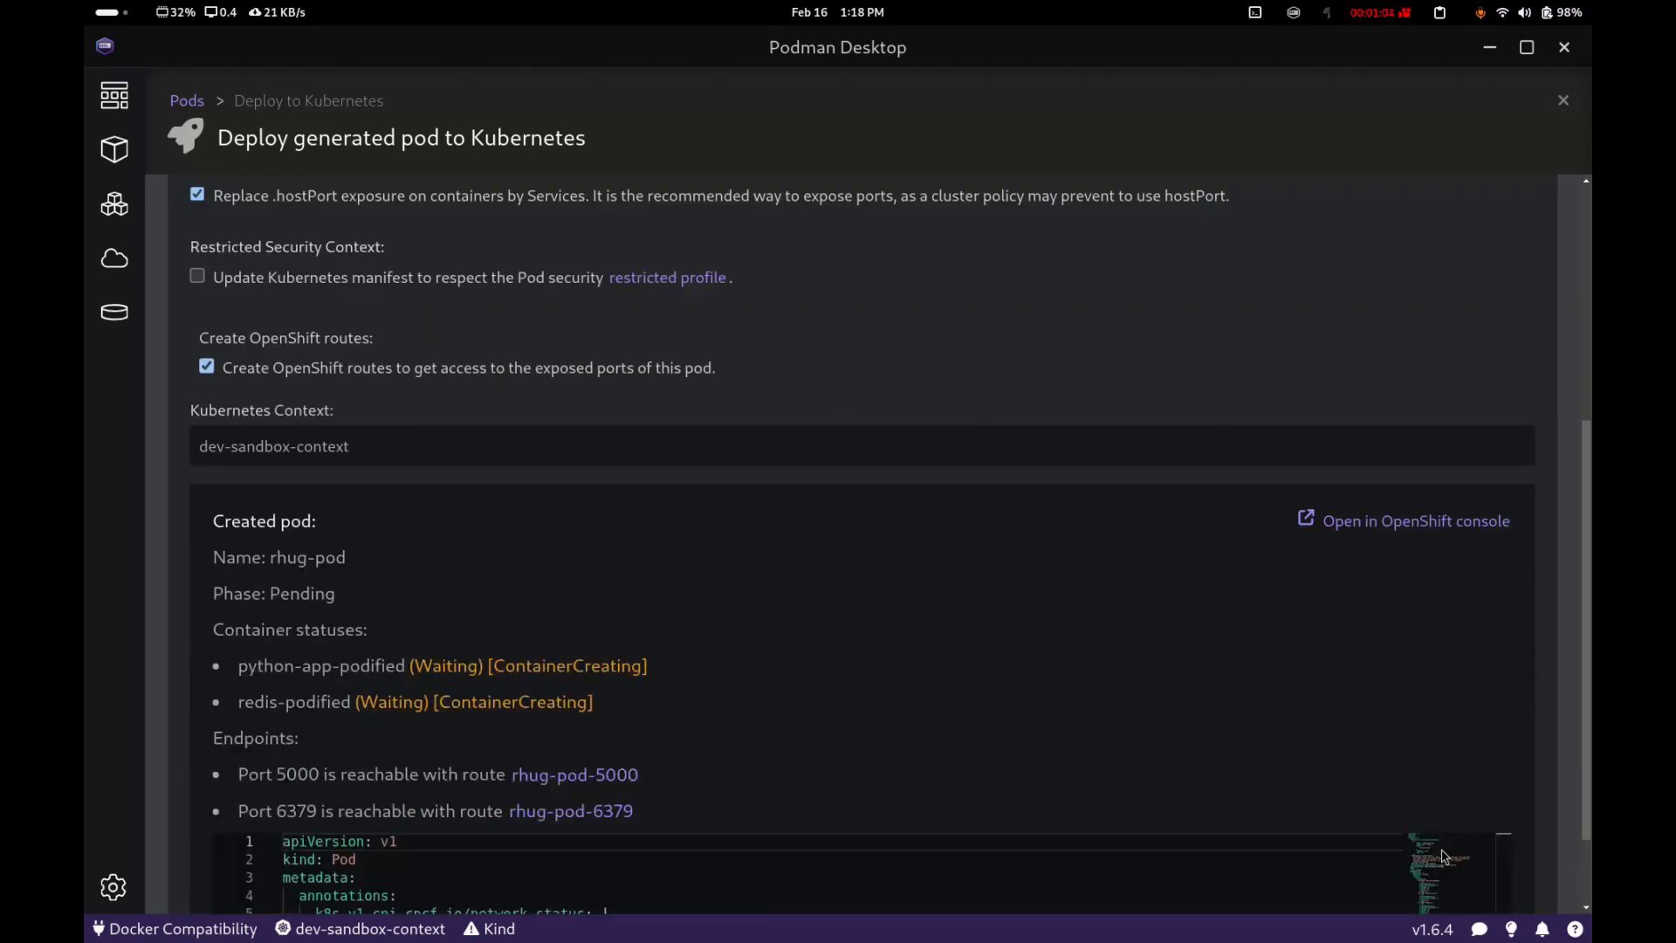
pyautogui.scroll(-2, 1442, 854)
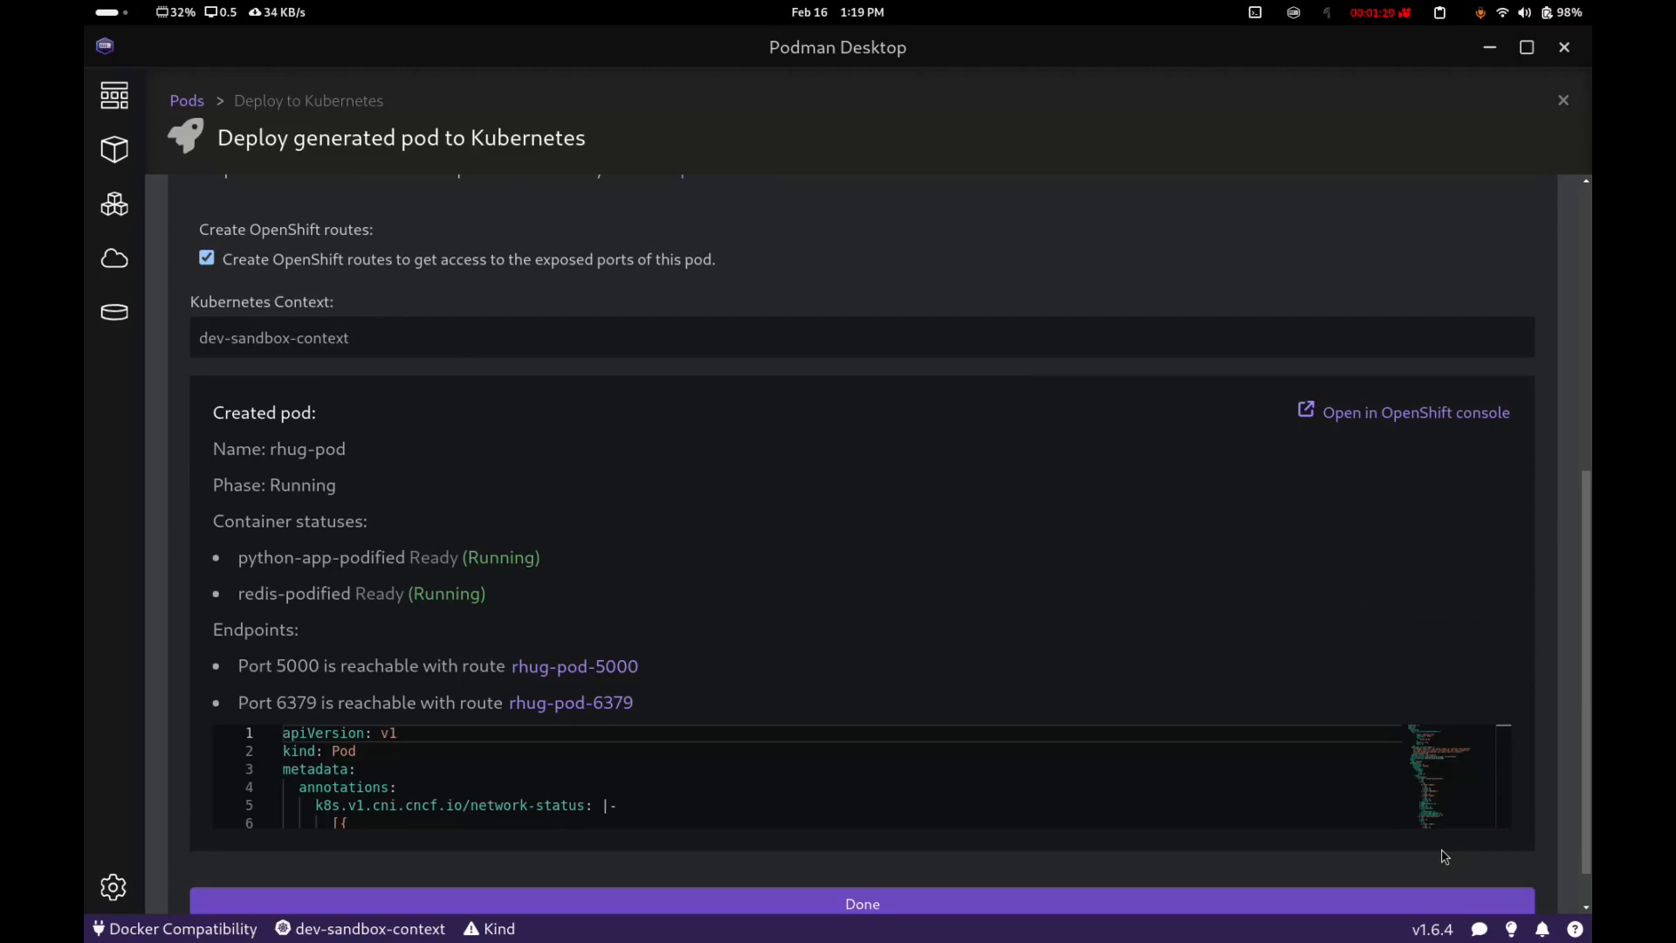
# Step: Switch to the OpenShift console in Firefox, inspect rhug-pod's resources in the topology and open its rhug-pod-5000 route
pyautogui.press('super')
pyautogui.press('Down')
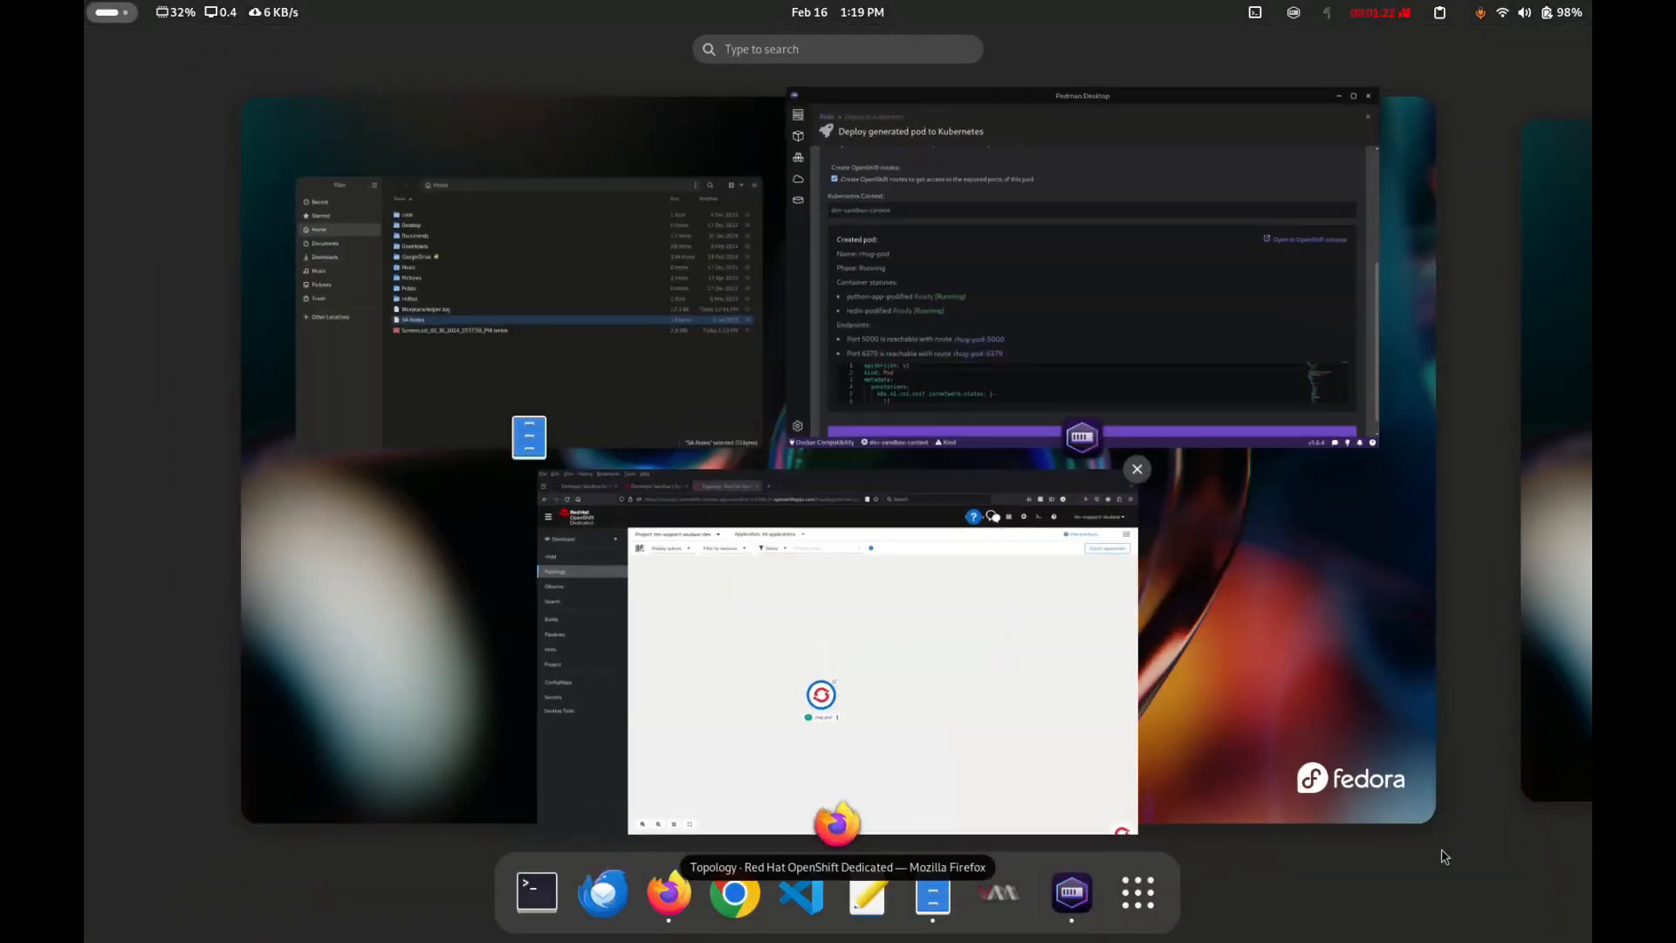
pyautogui.press('Return')
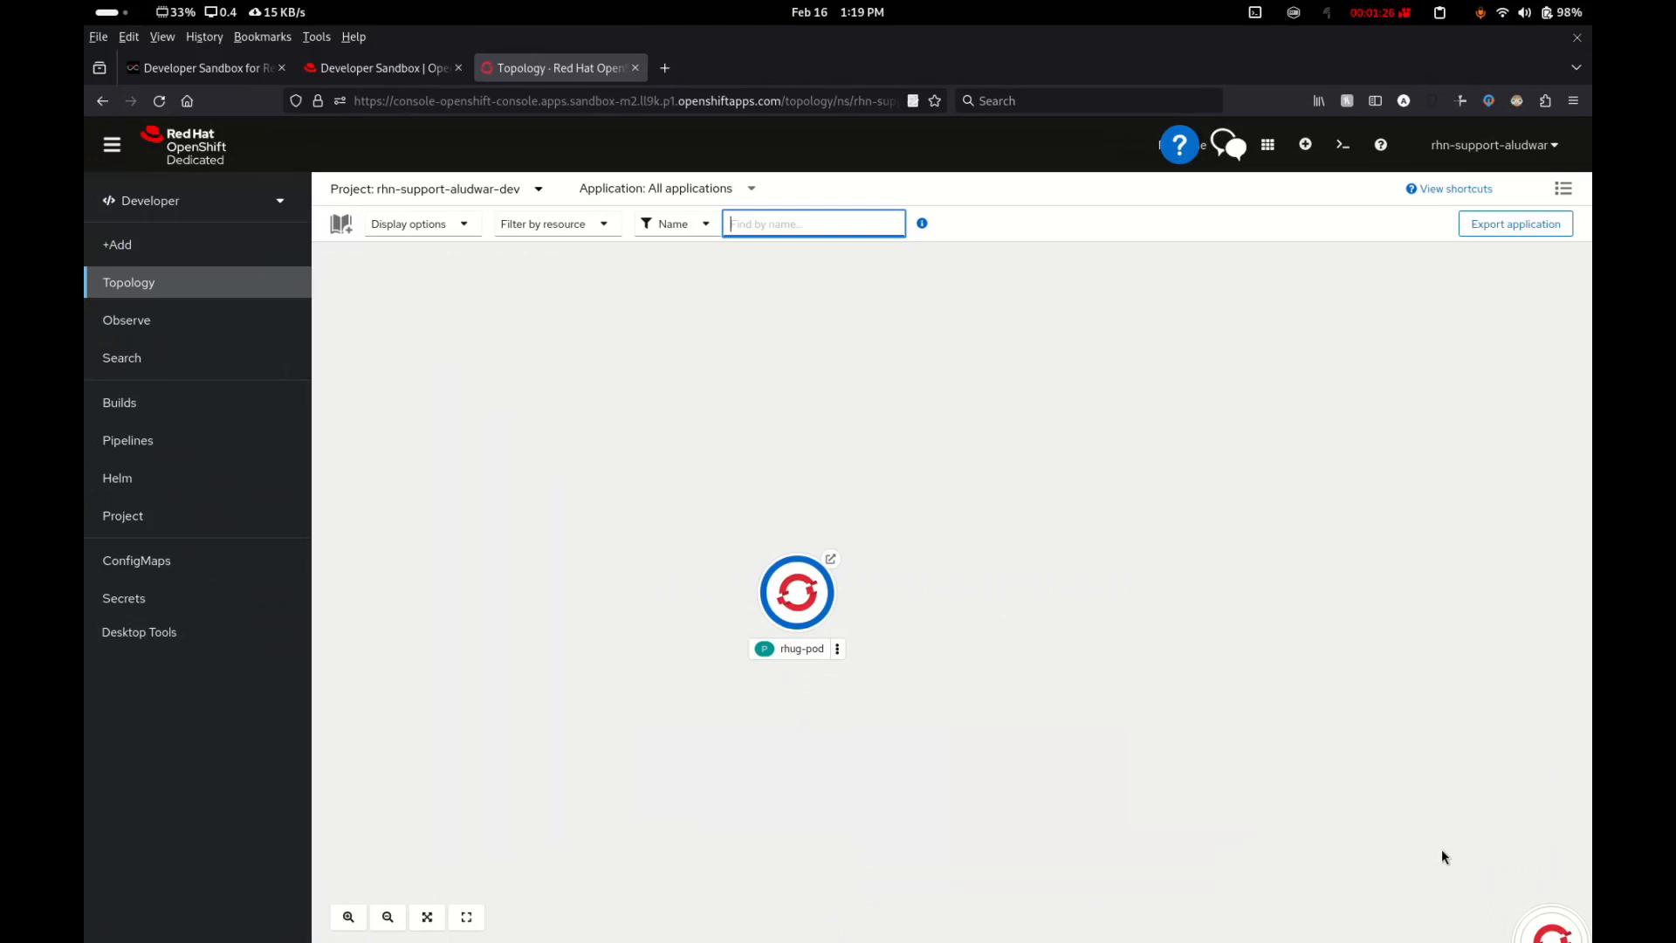
pyautogui.click(797, 593)
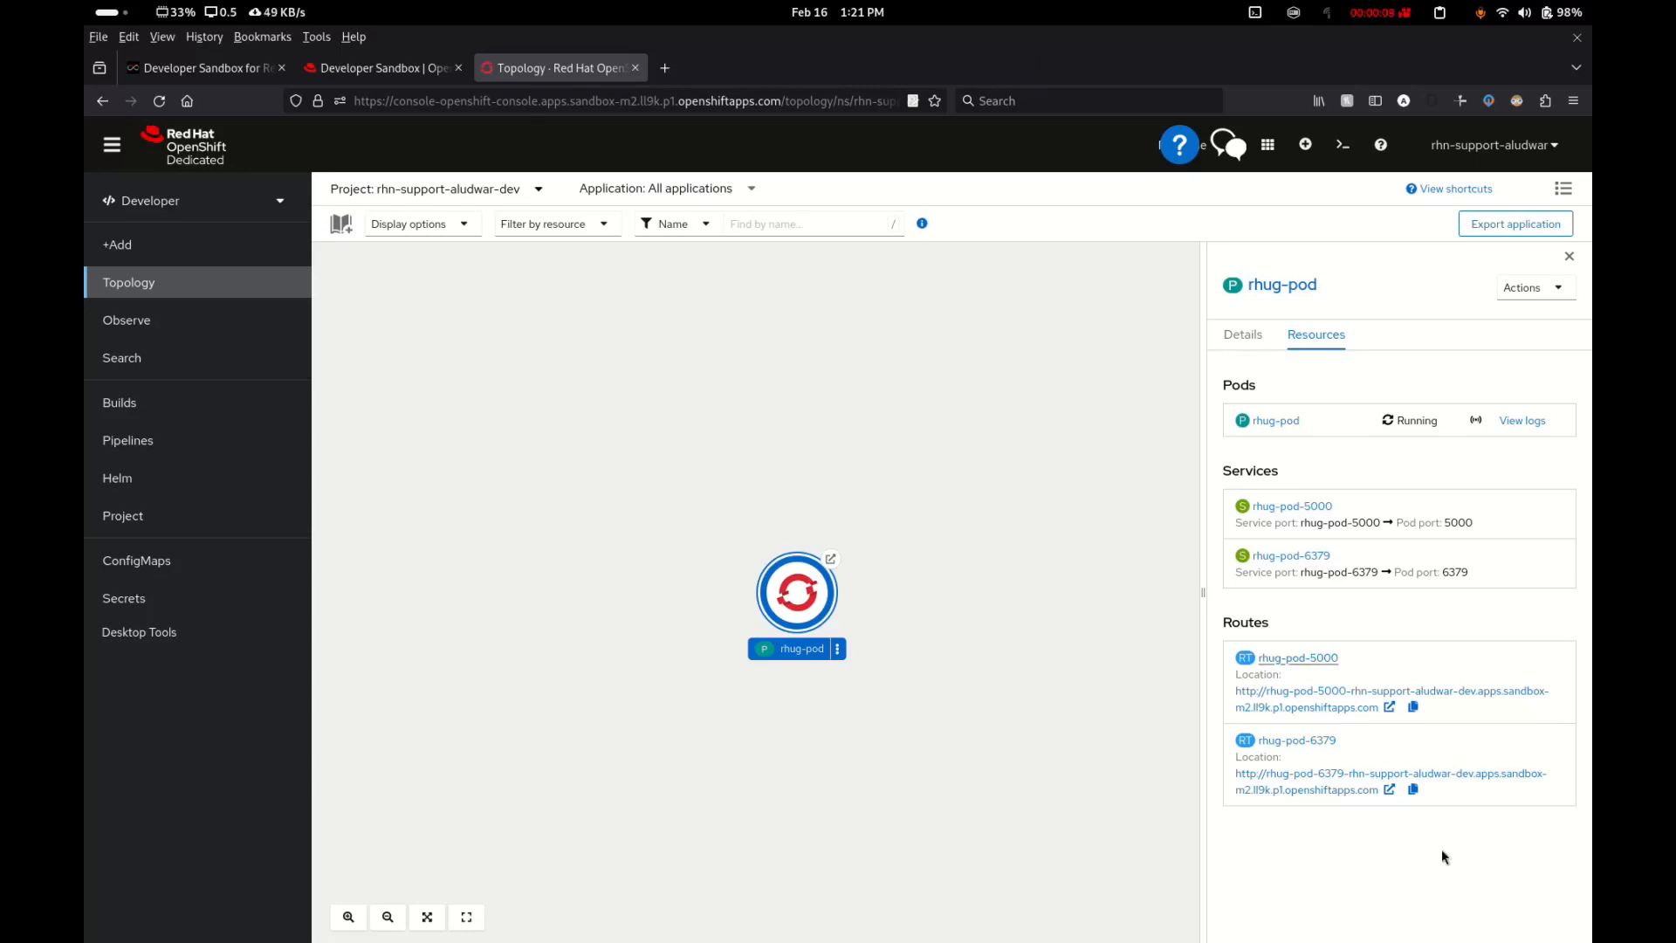
pyautogui.click(1345, 691)
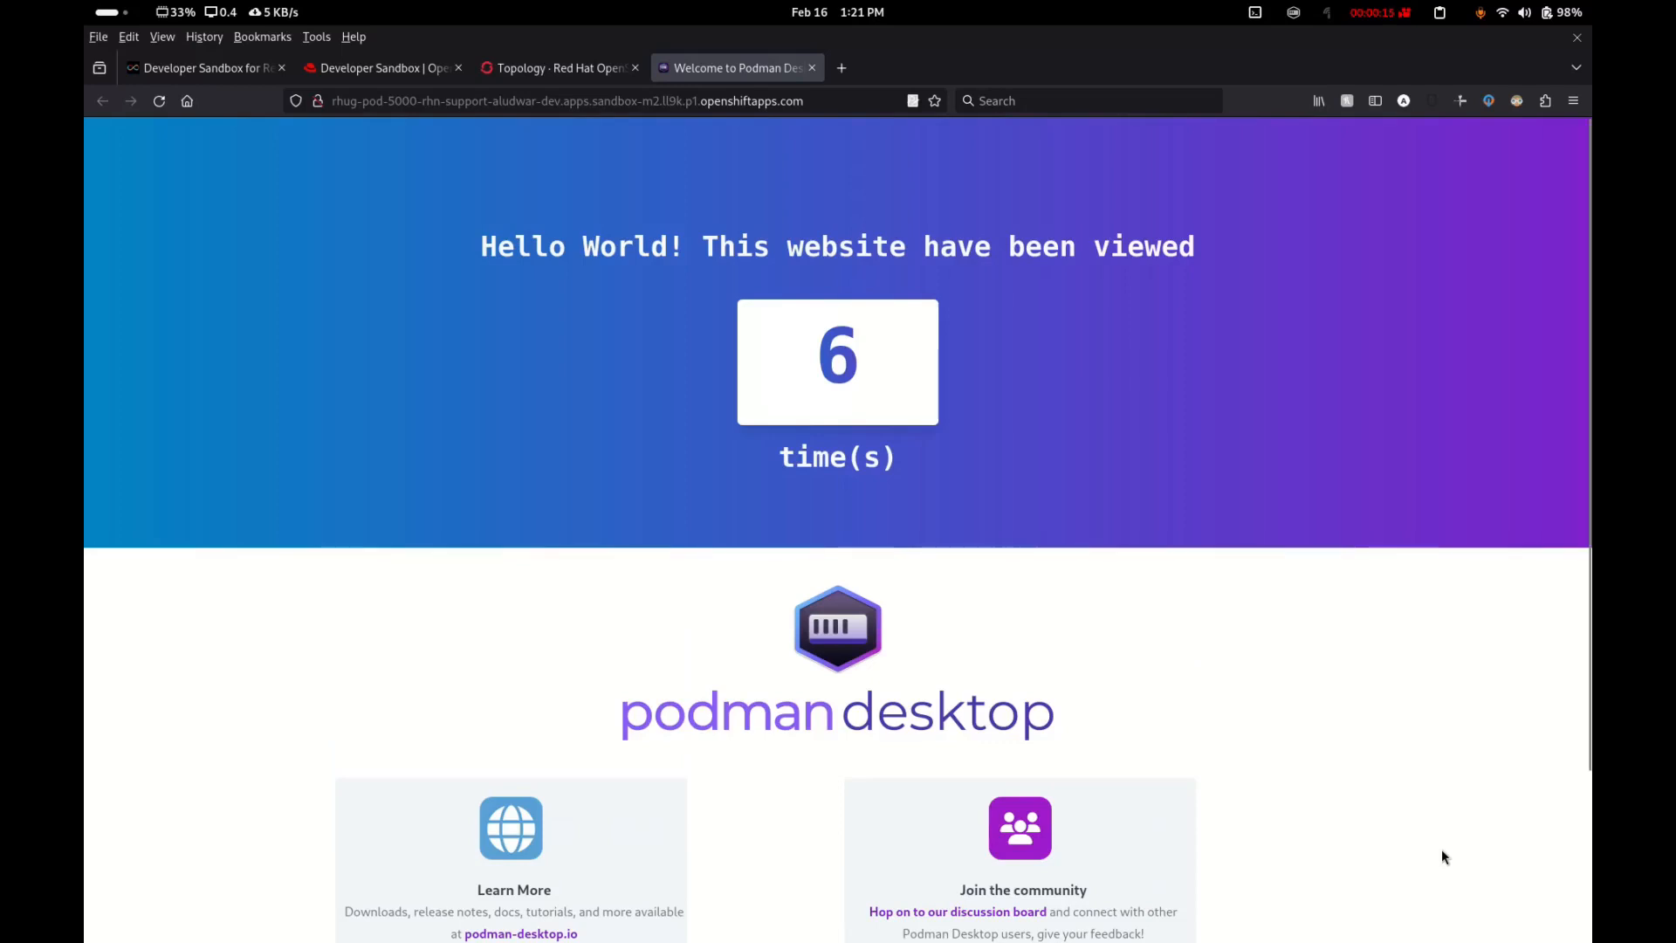
# Step: Return to the OpenShift console and view rhug-pod's details and redis-podified container logs
pyautogui.hotkey('ctrl', 'shift', 'Tab')
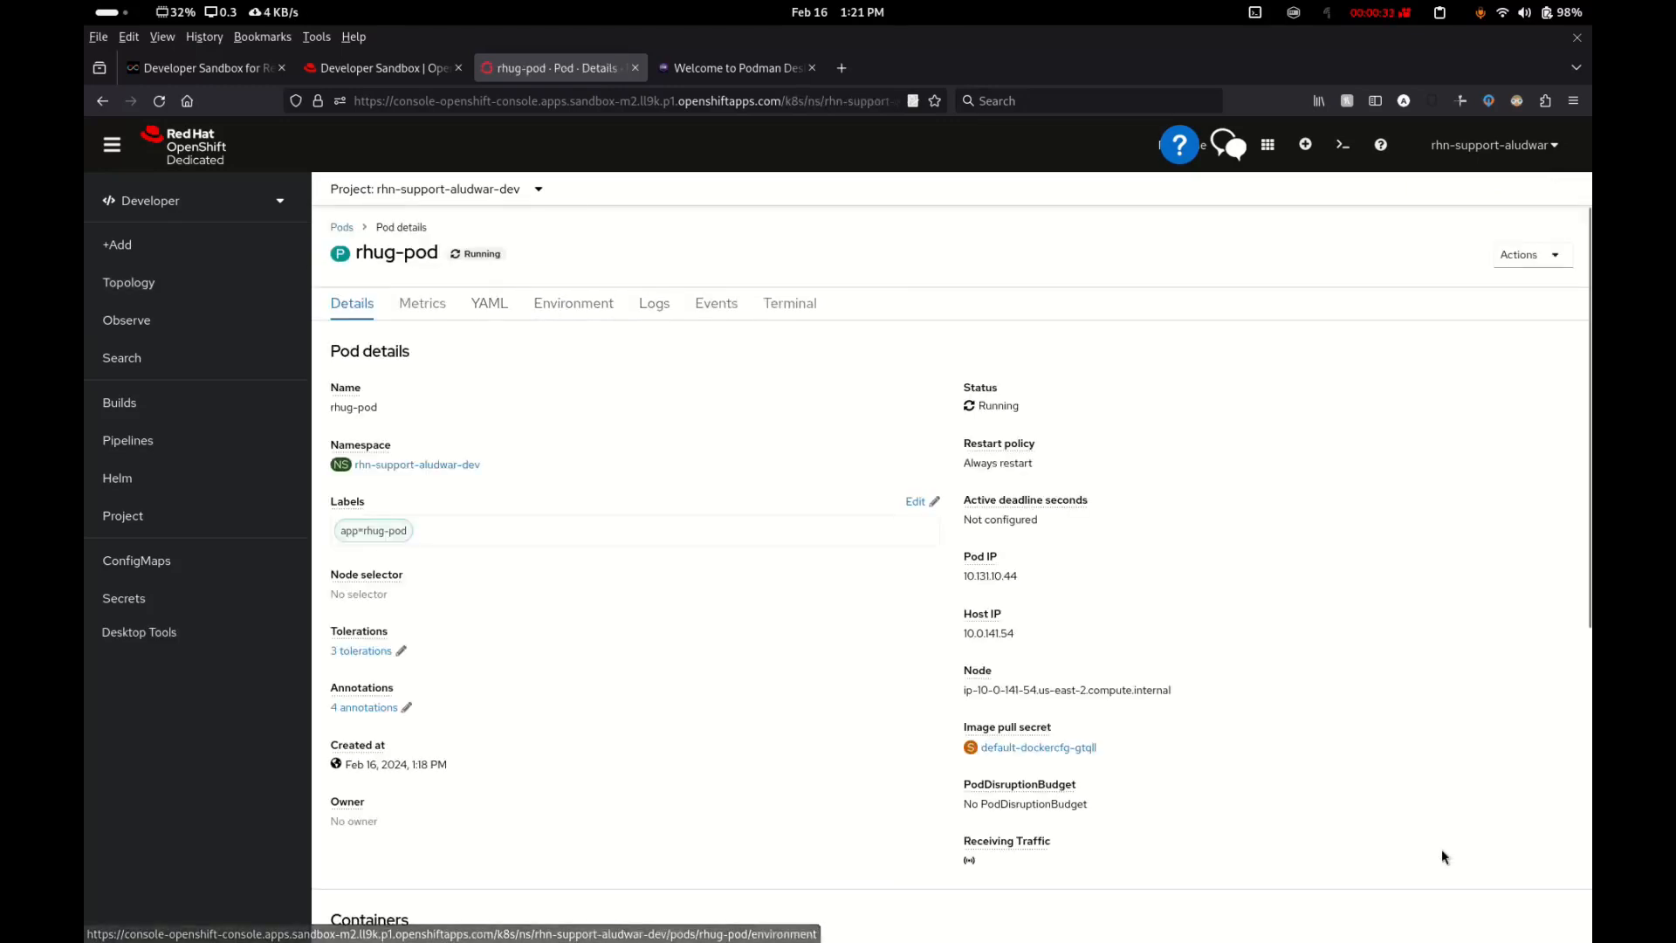
pyautogui.click(654, 304)
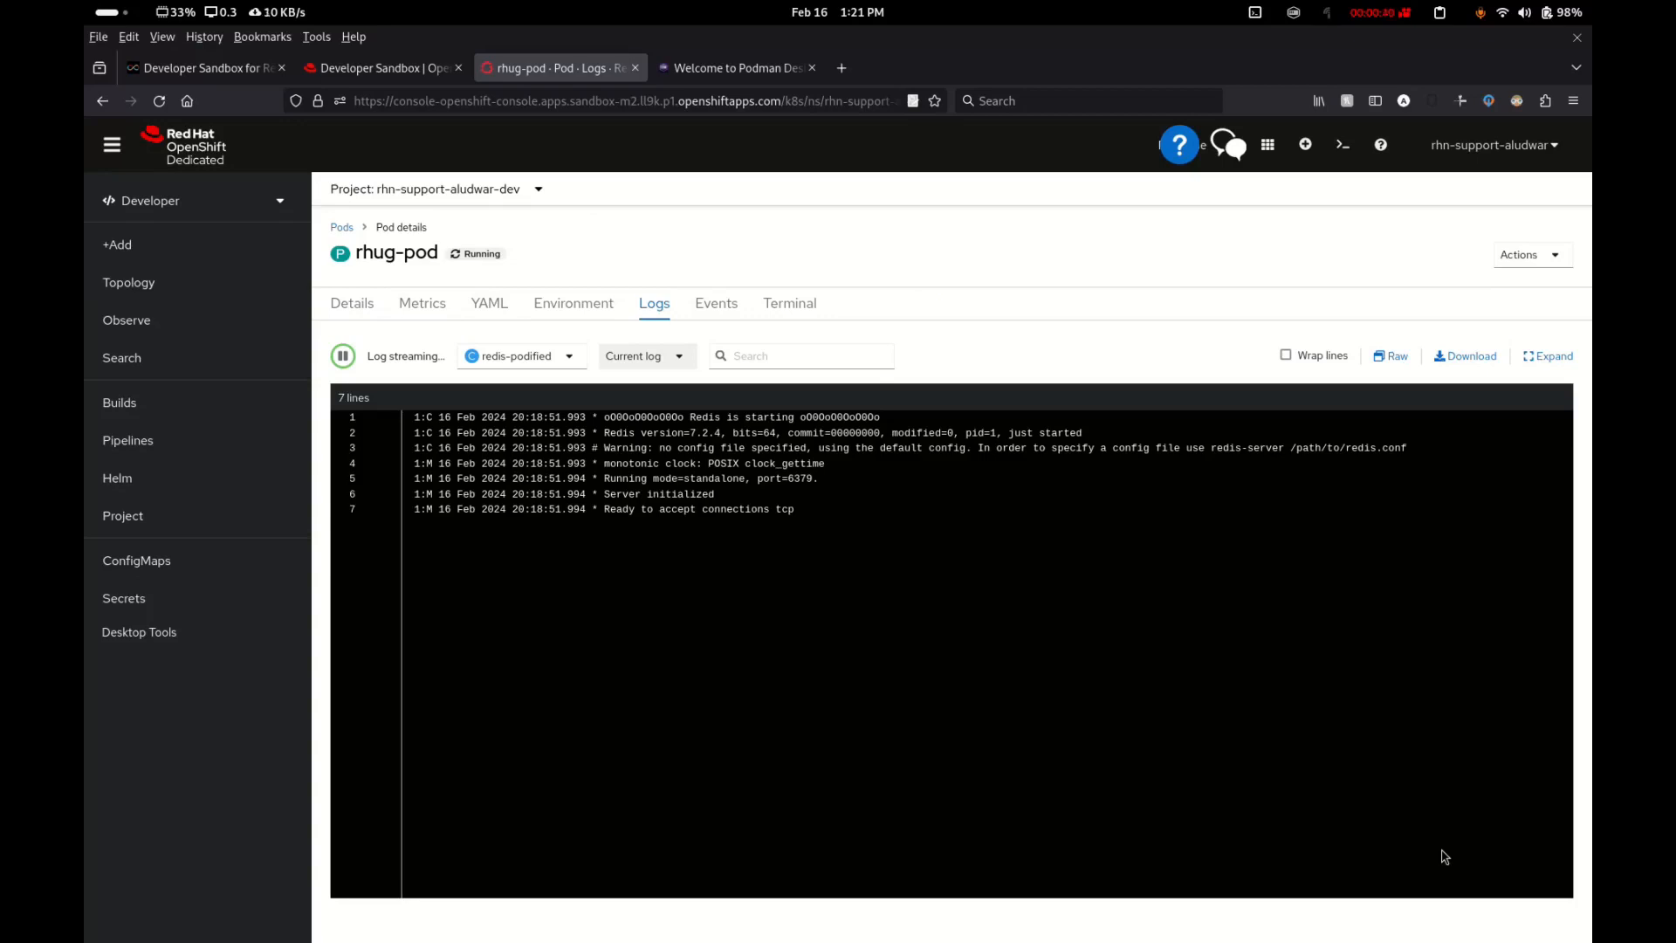
# Step: Review rhug-pod's environment variables, YAML, metrics, details and redis-podified container terminal, and return to the project's pod list
pyautogui.click(574, 304)
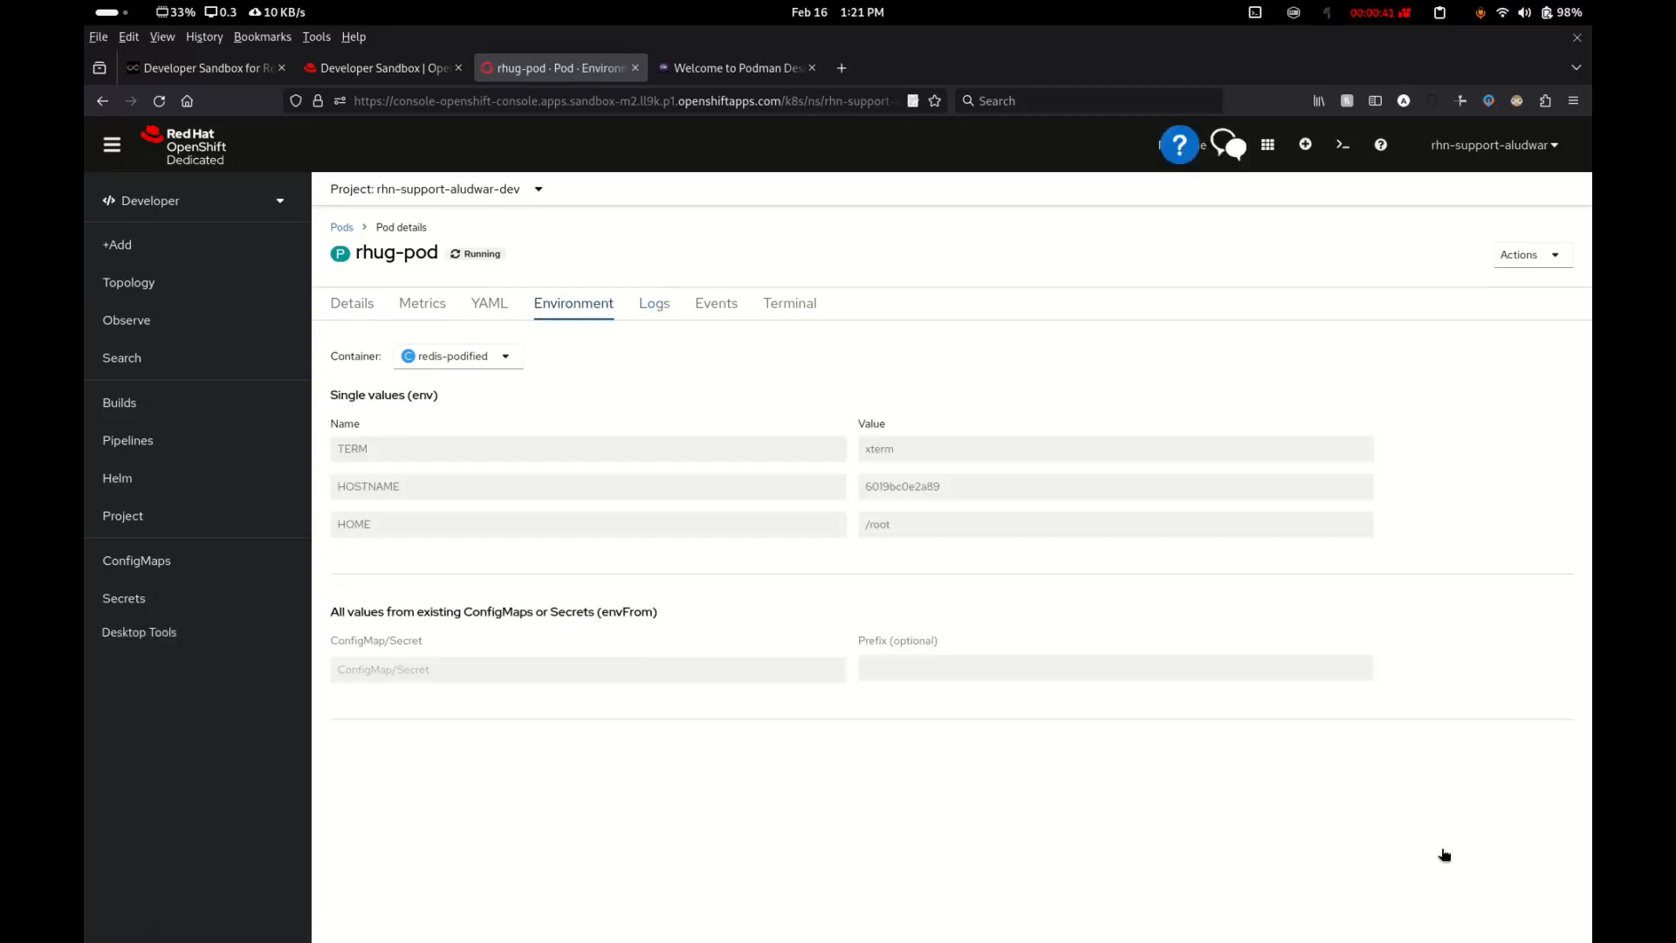
pyautogui.click(489, 304)
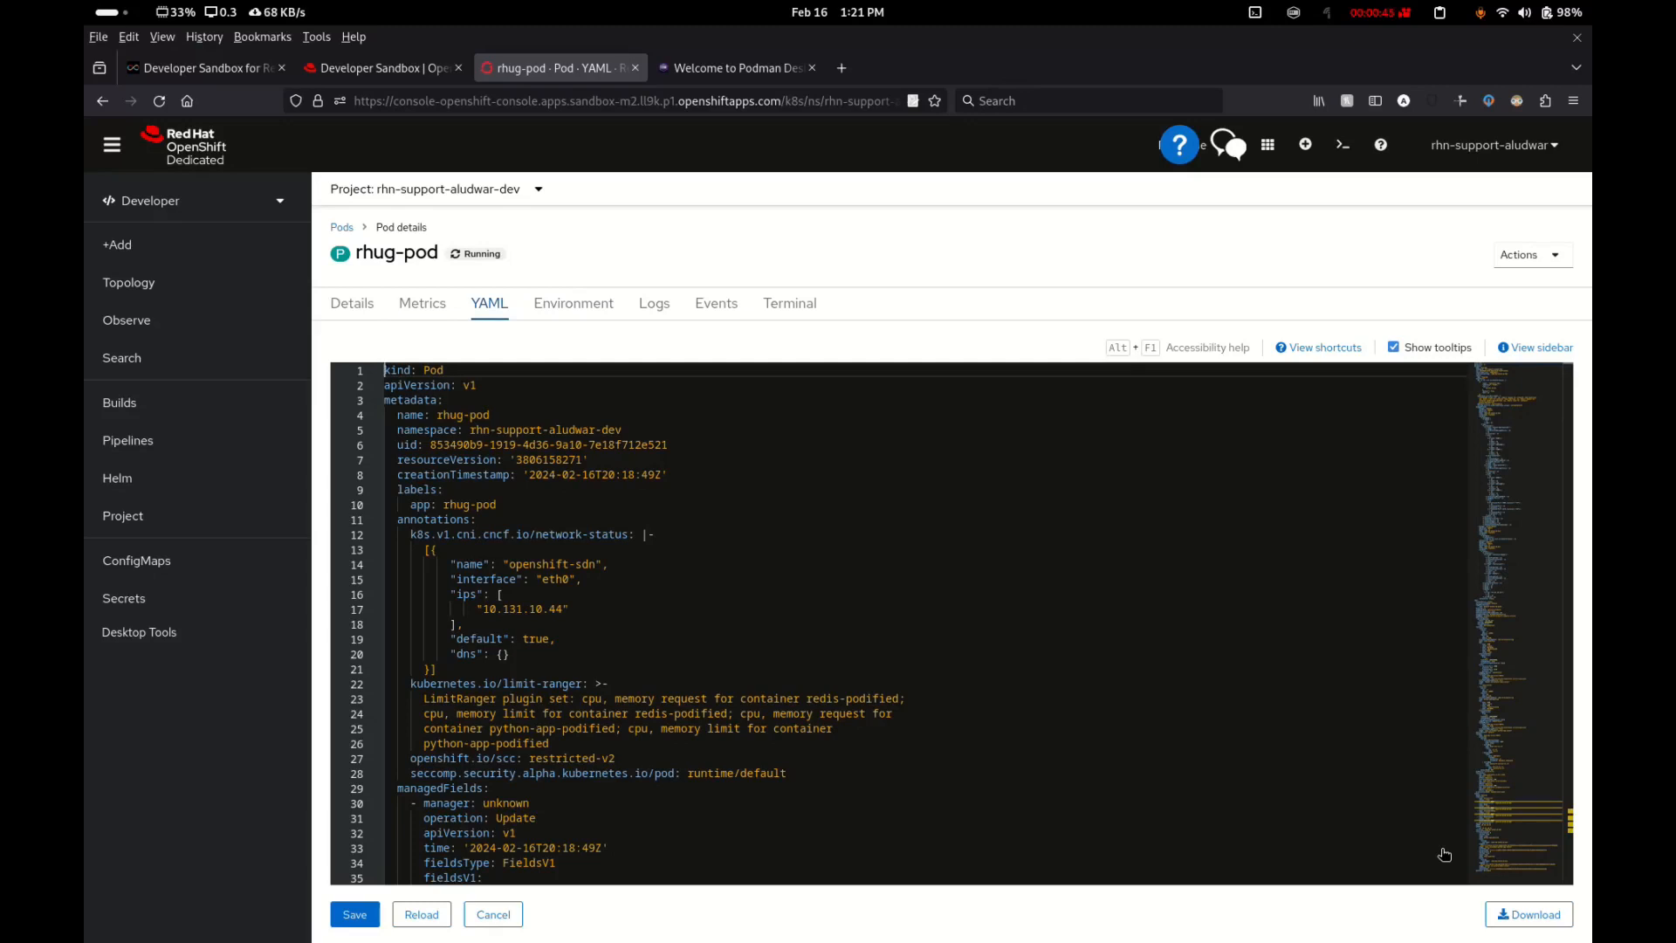
pyautogui.click(422, 304)
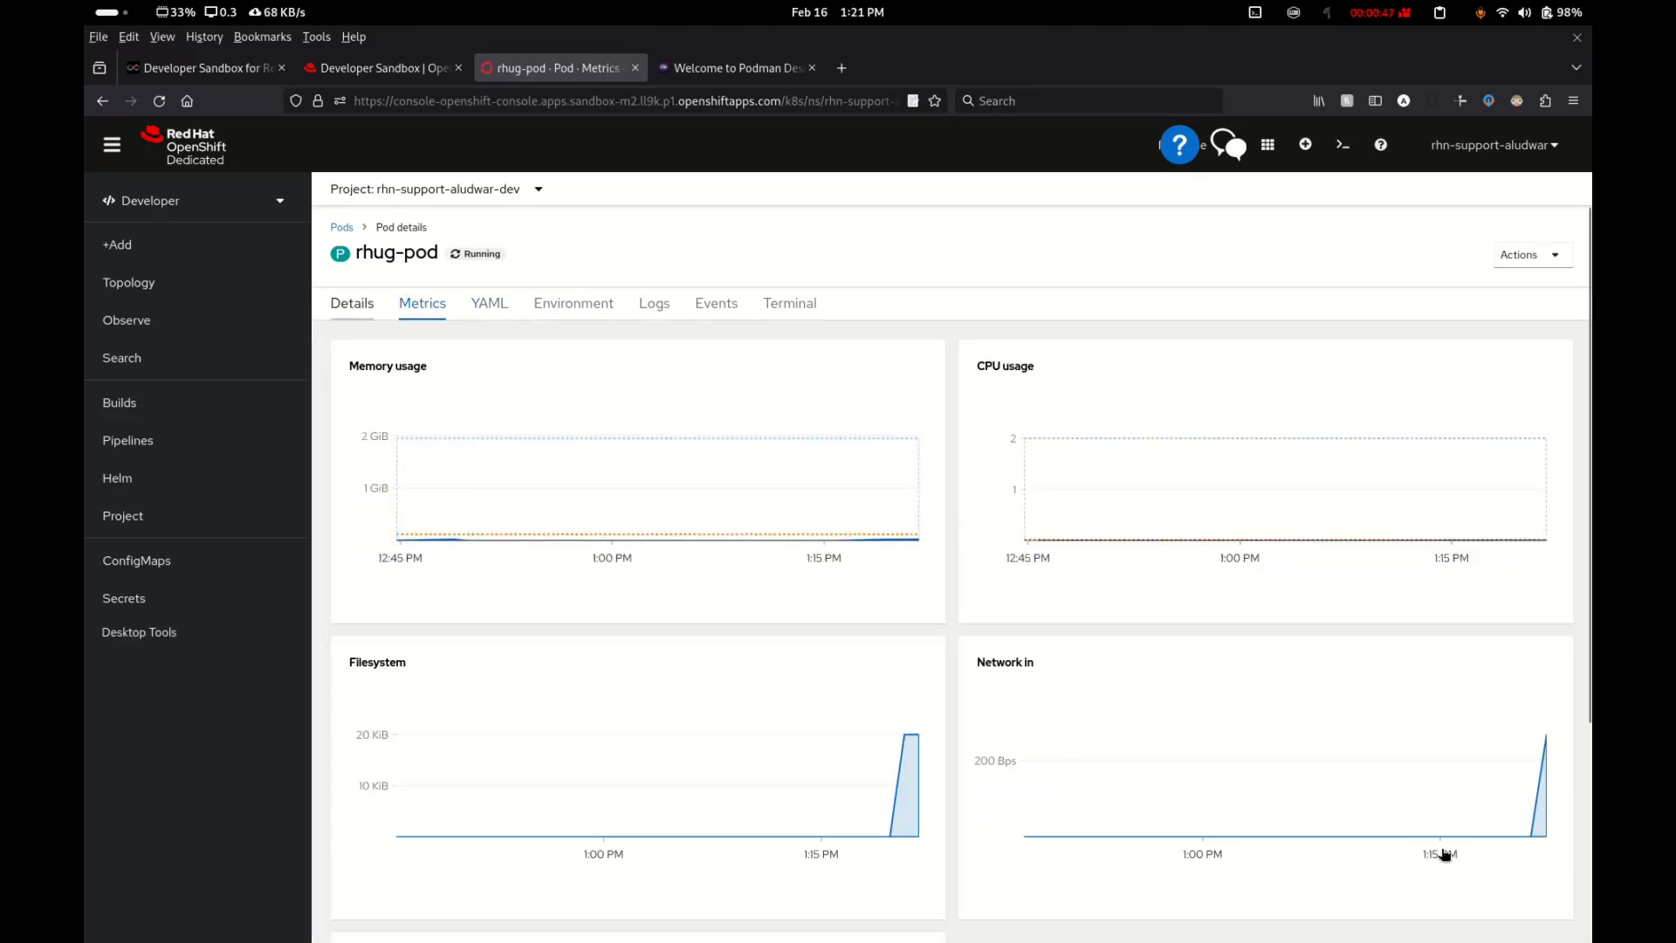
pyautogui.click(351, 304)
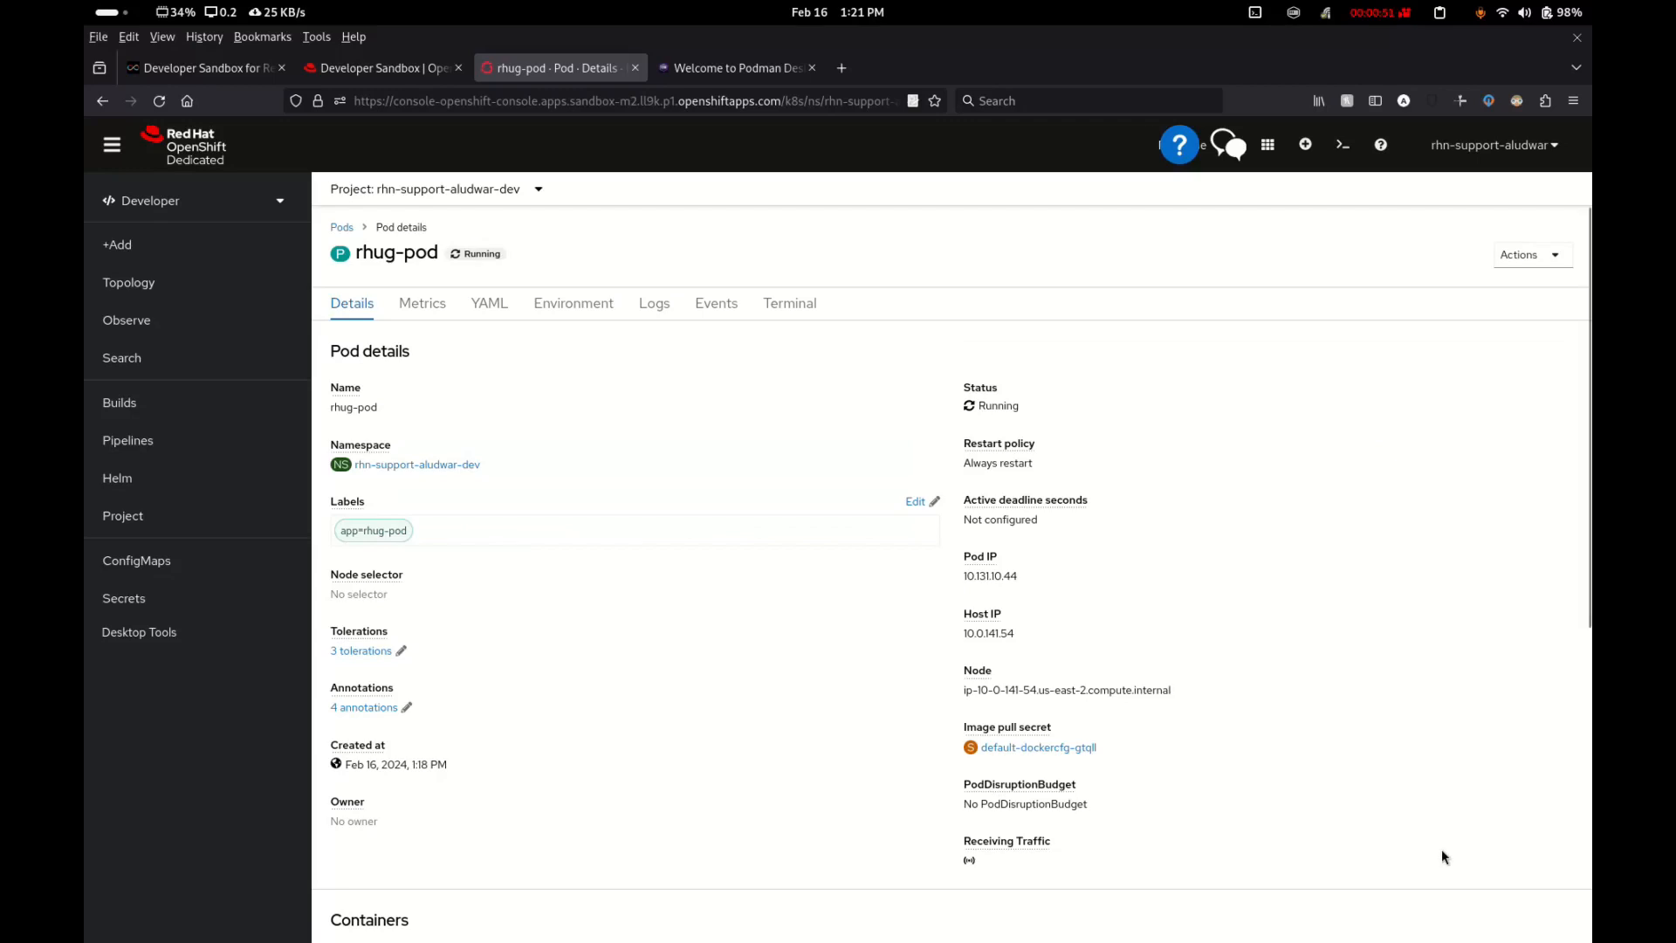
pyautogui.click(790, 303)
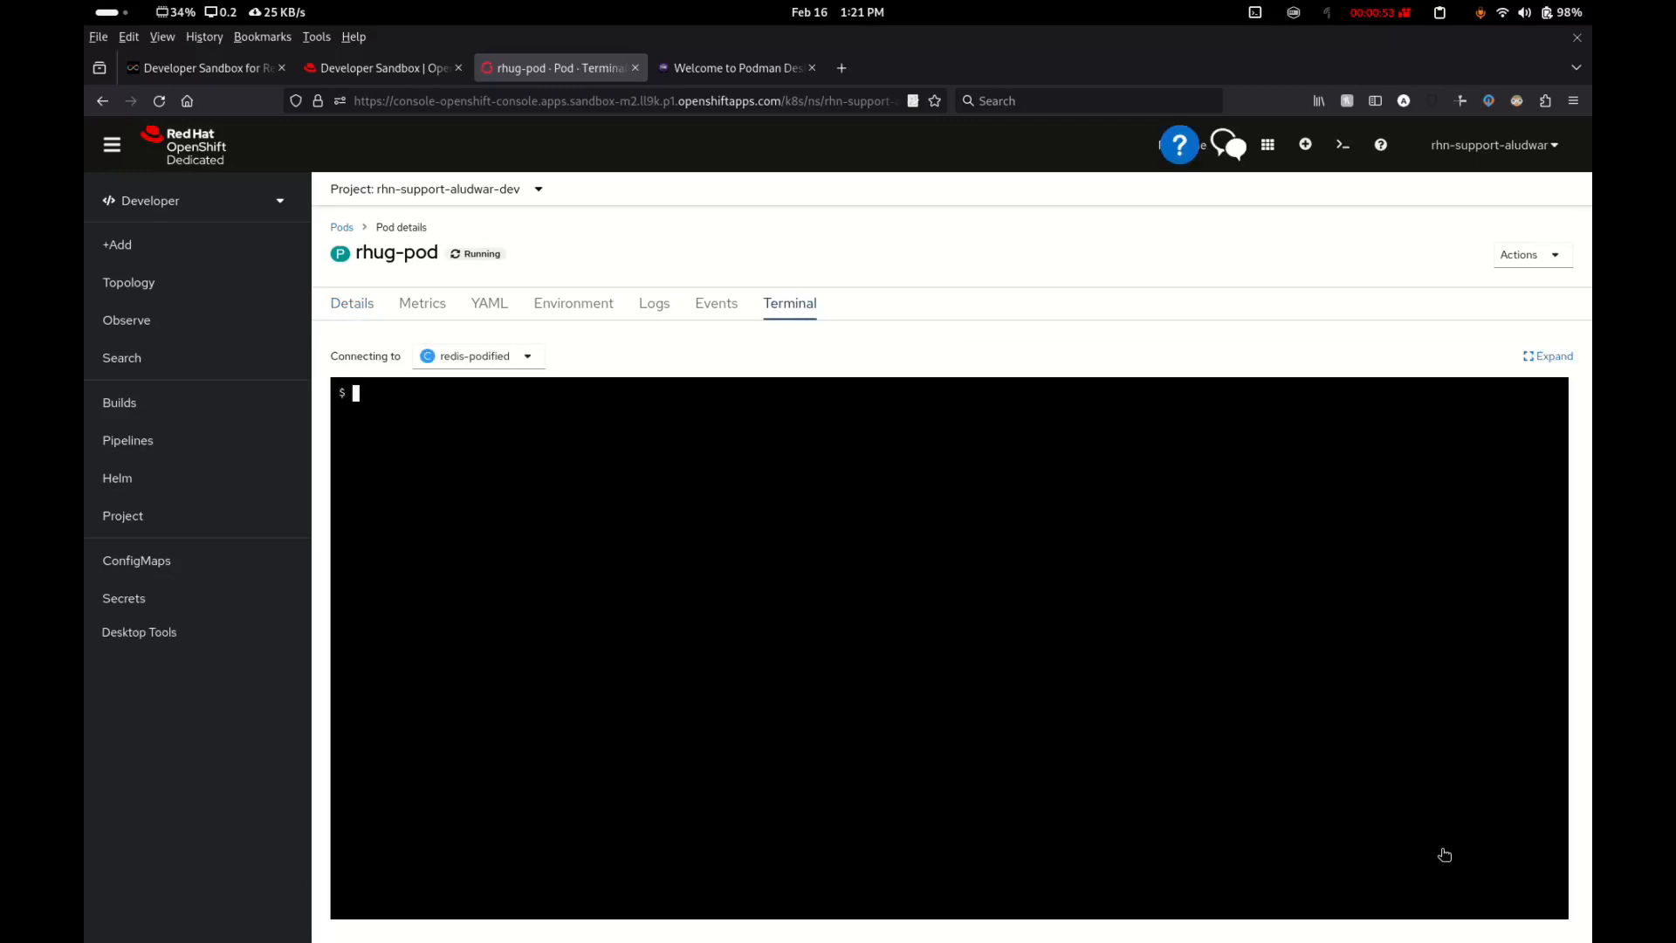
pyautogui.click(342, 227)
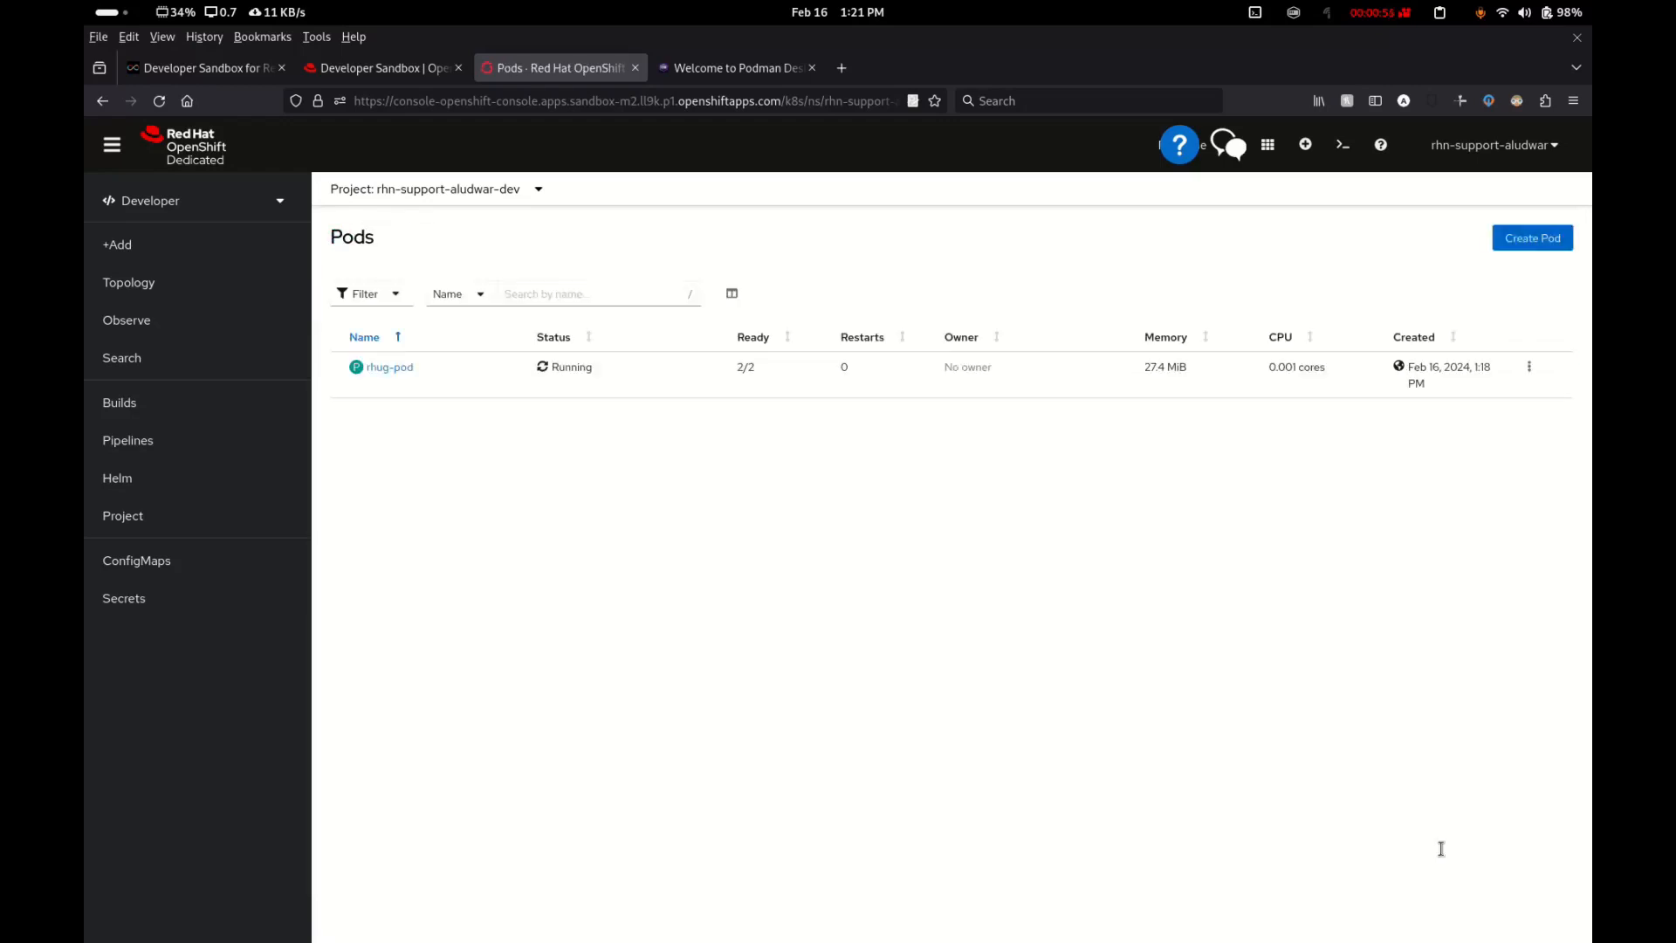